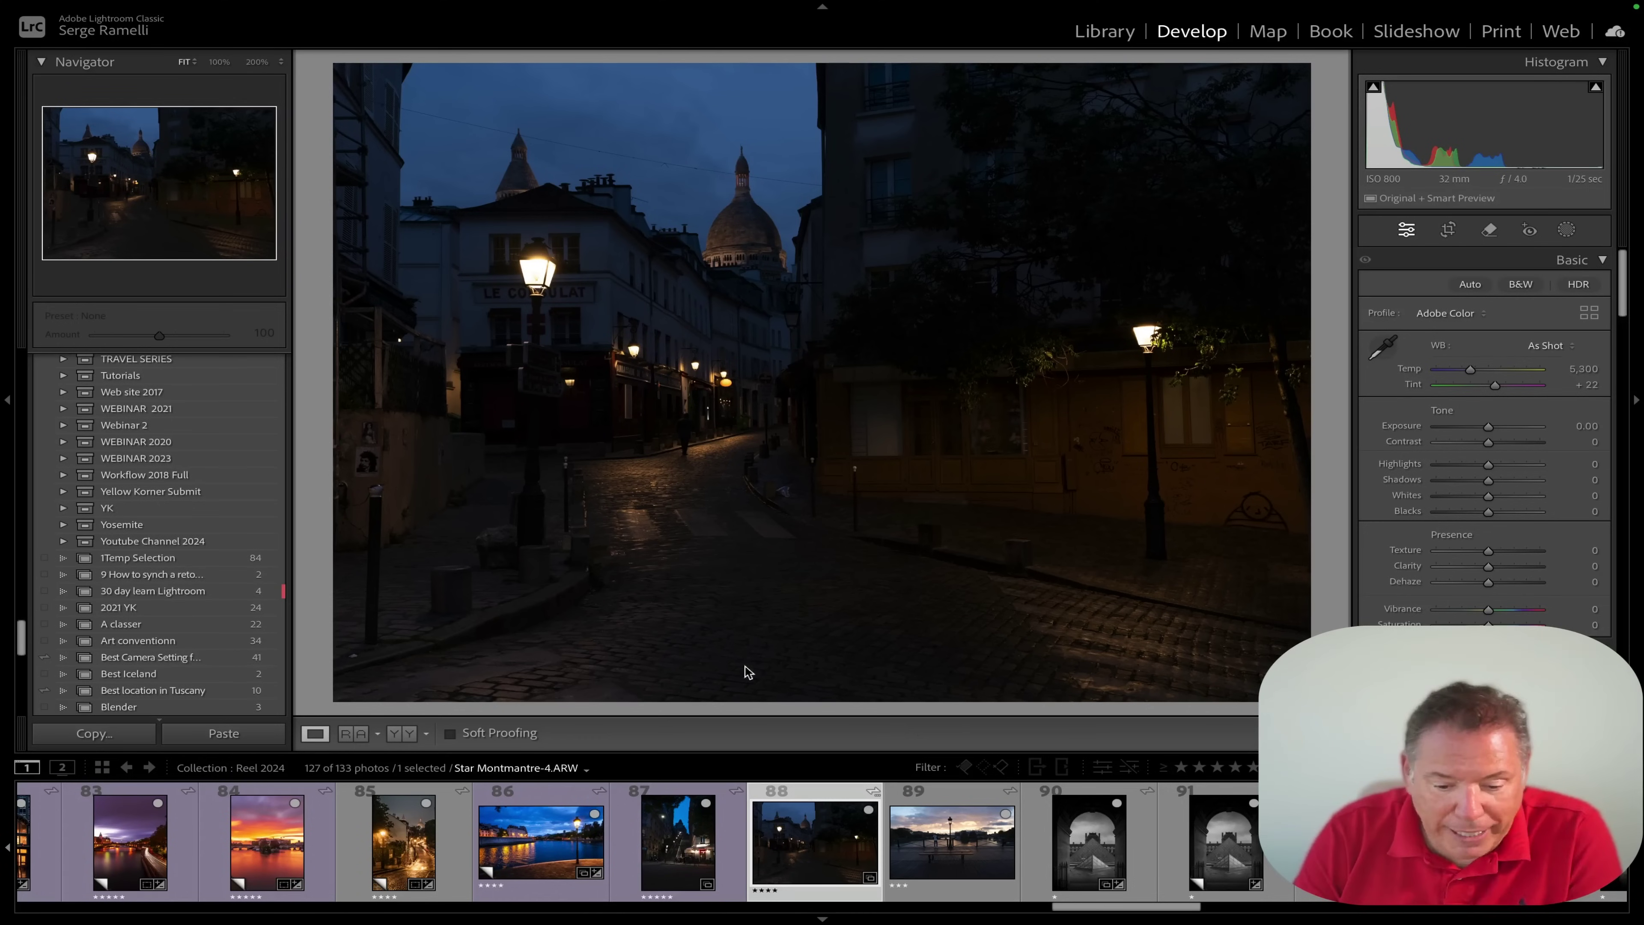
drag(24, 638, 57, 370)
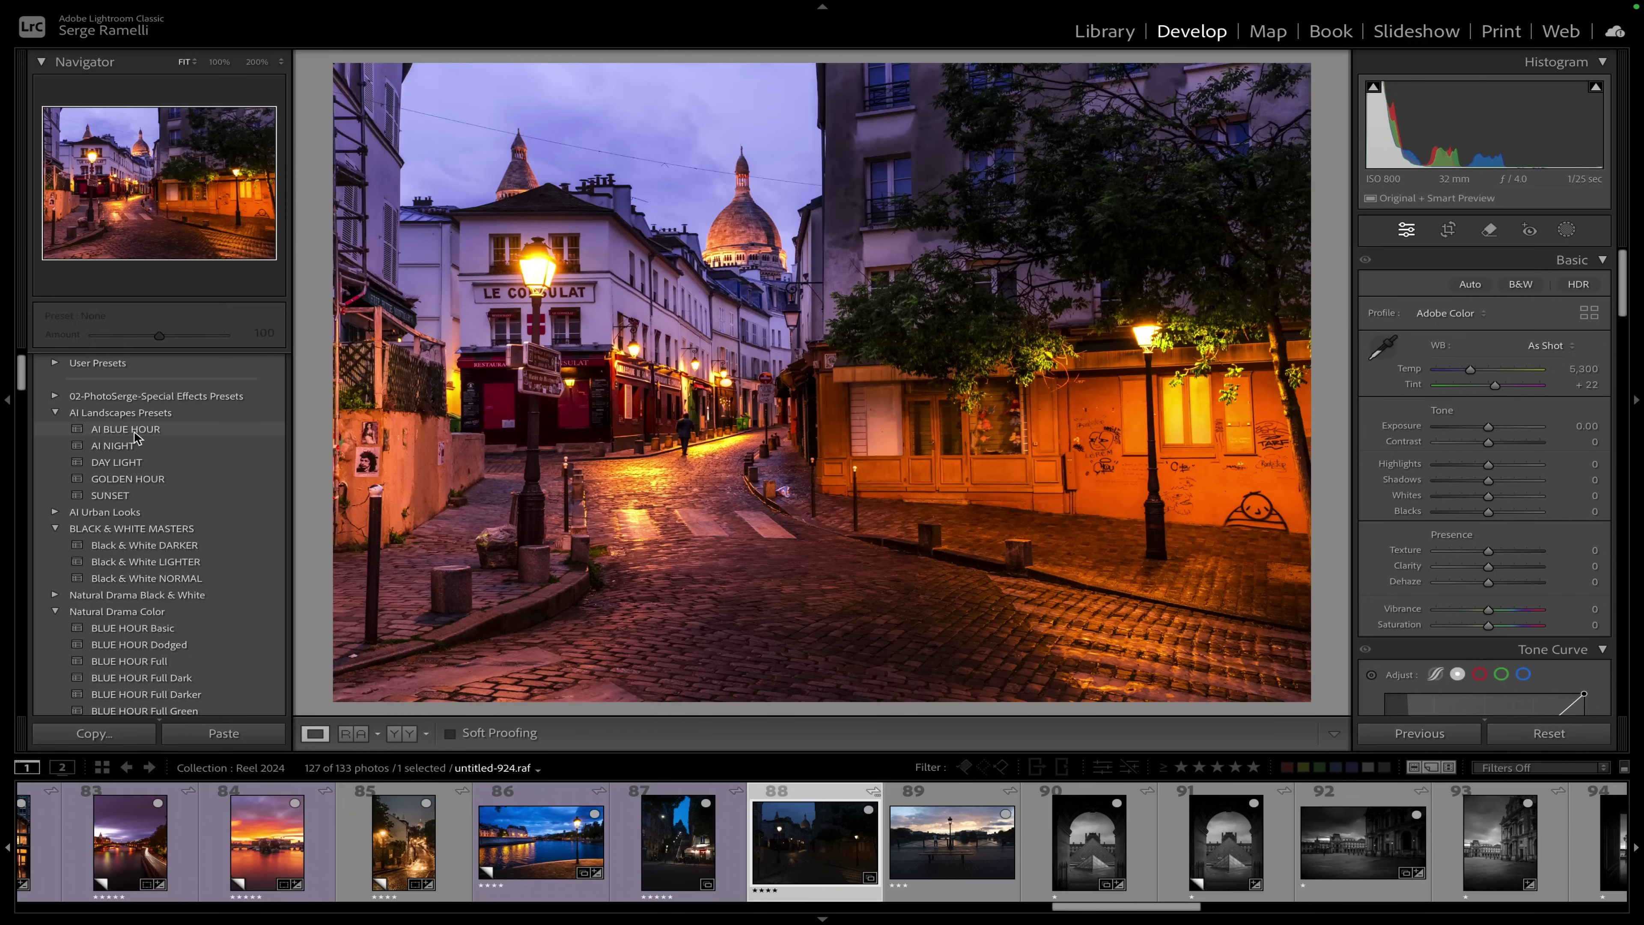
click(136, 430)
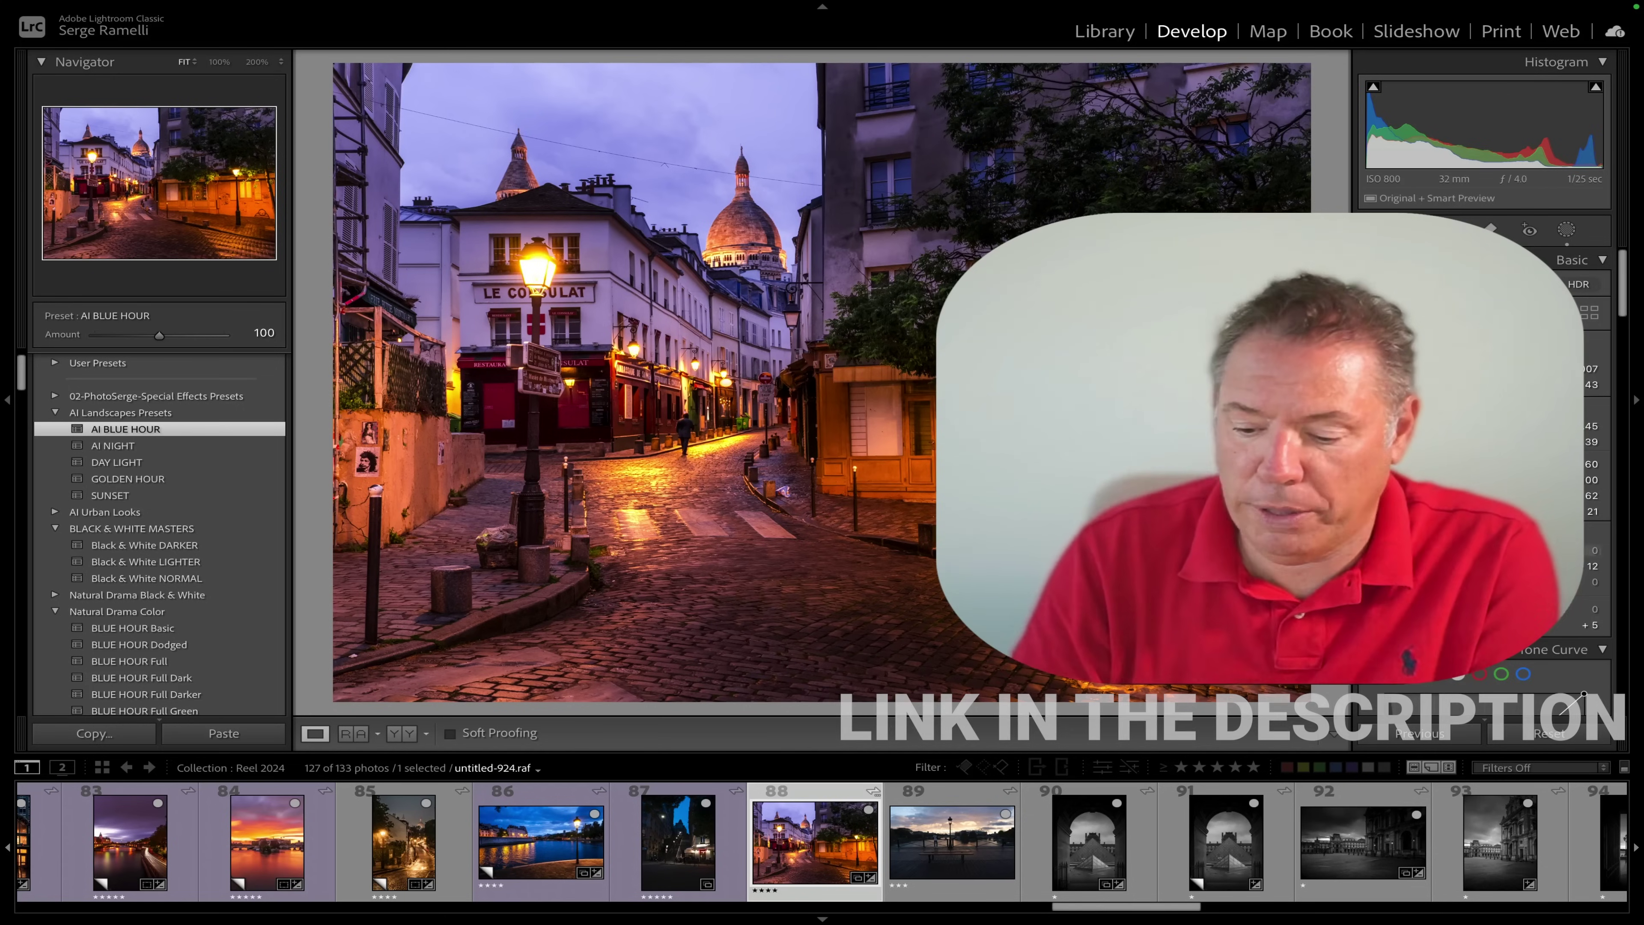
click(1548, 734)
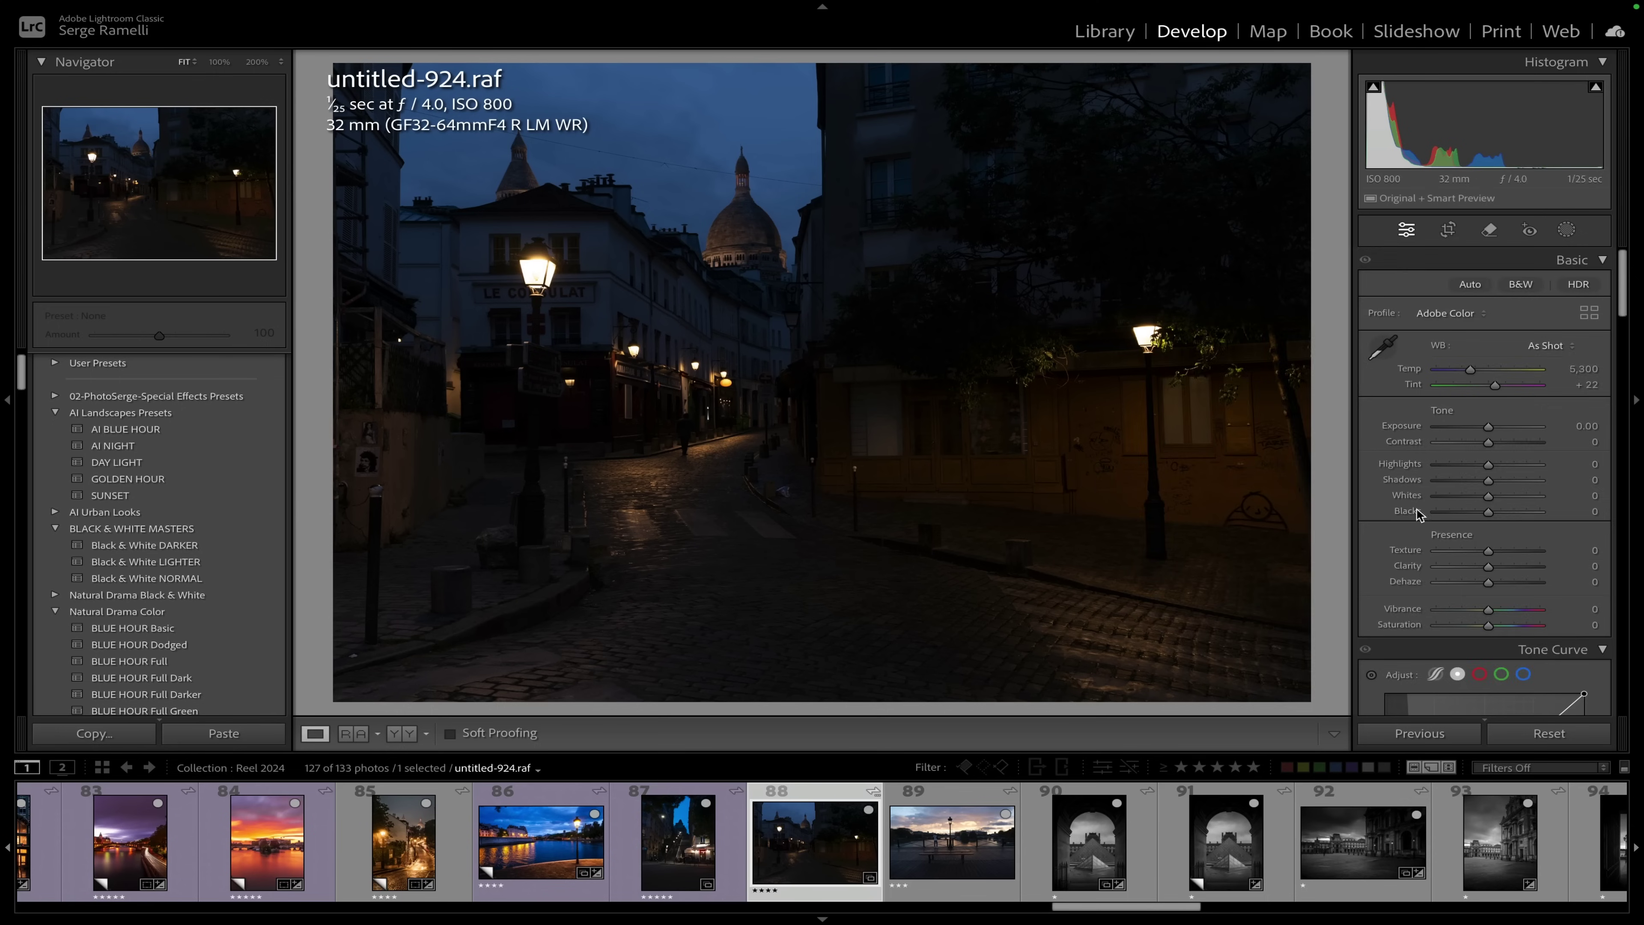
- Set Shadows to +100, Blacks to −12 (watching clipping), Whites to +57 and Exposure to +0.95
drag(1369, 489, 1638, 492)
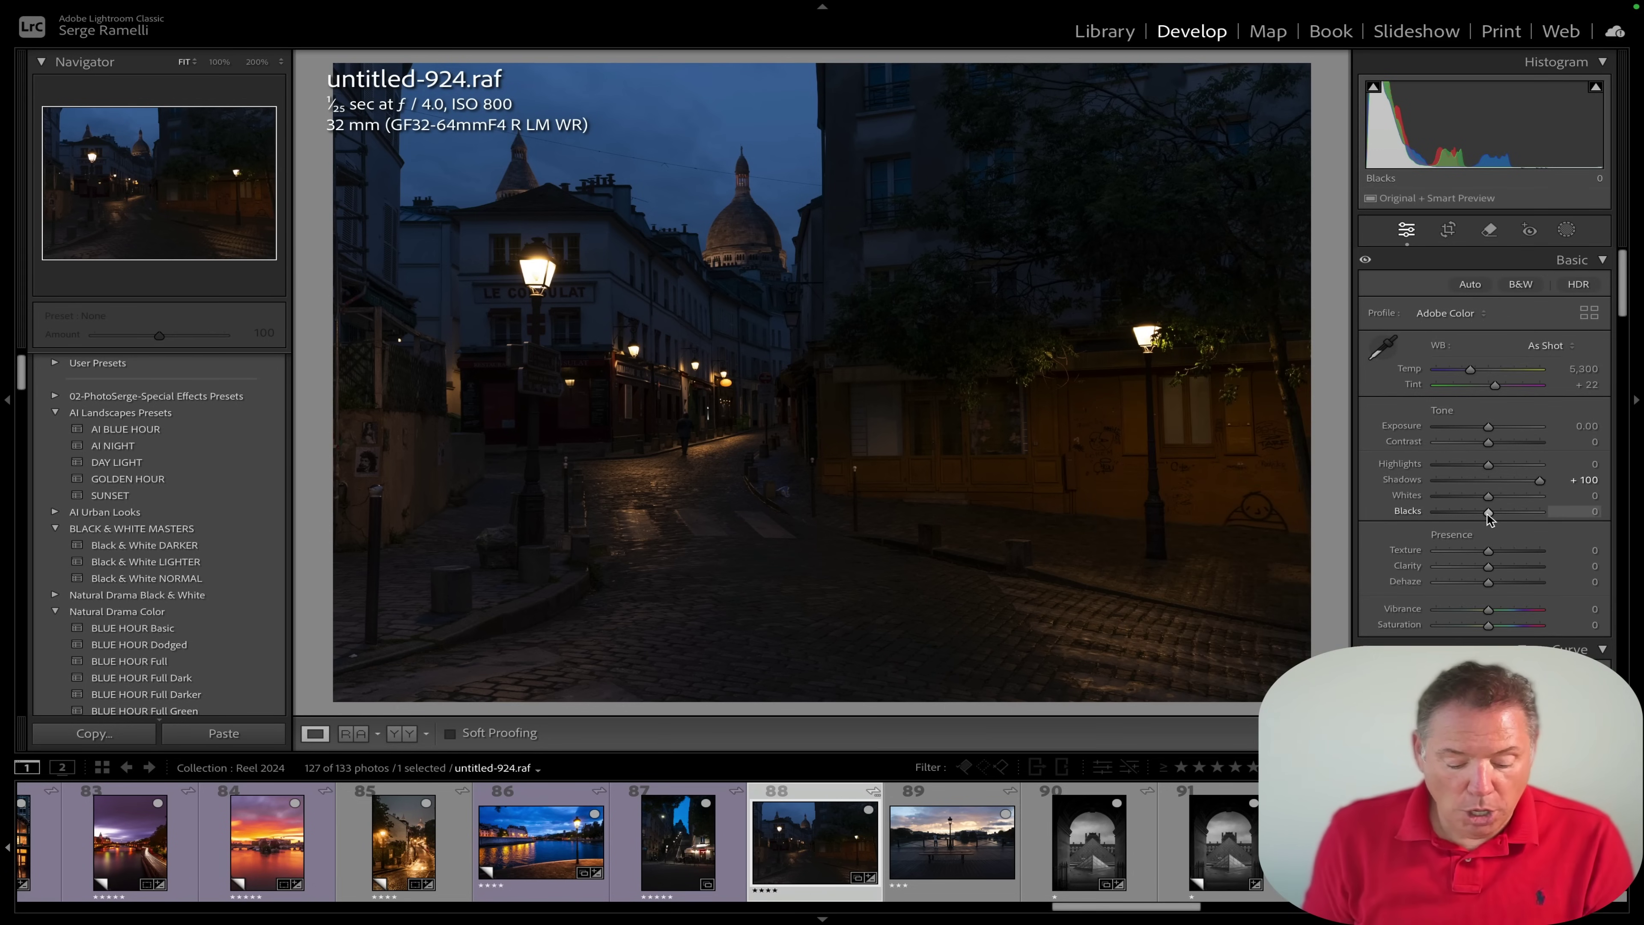
key(alt)
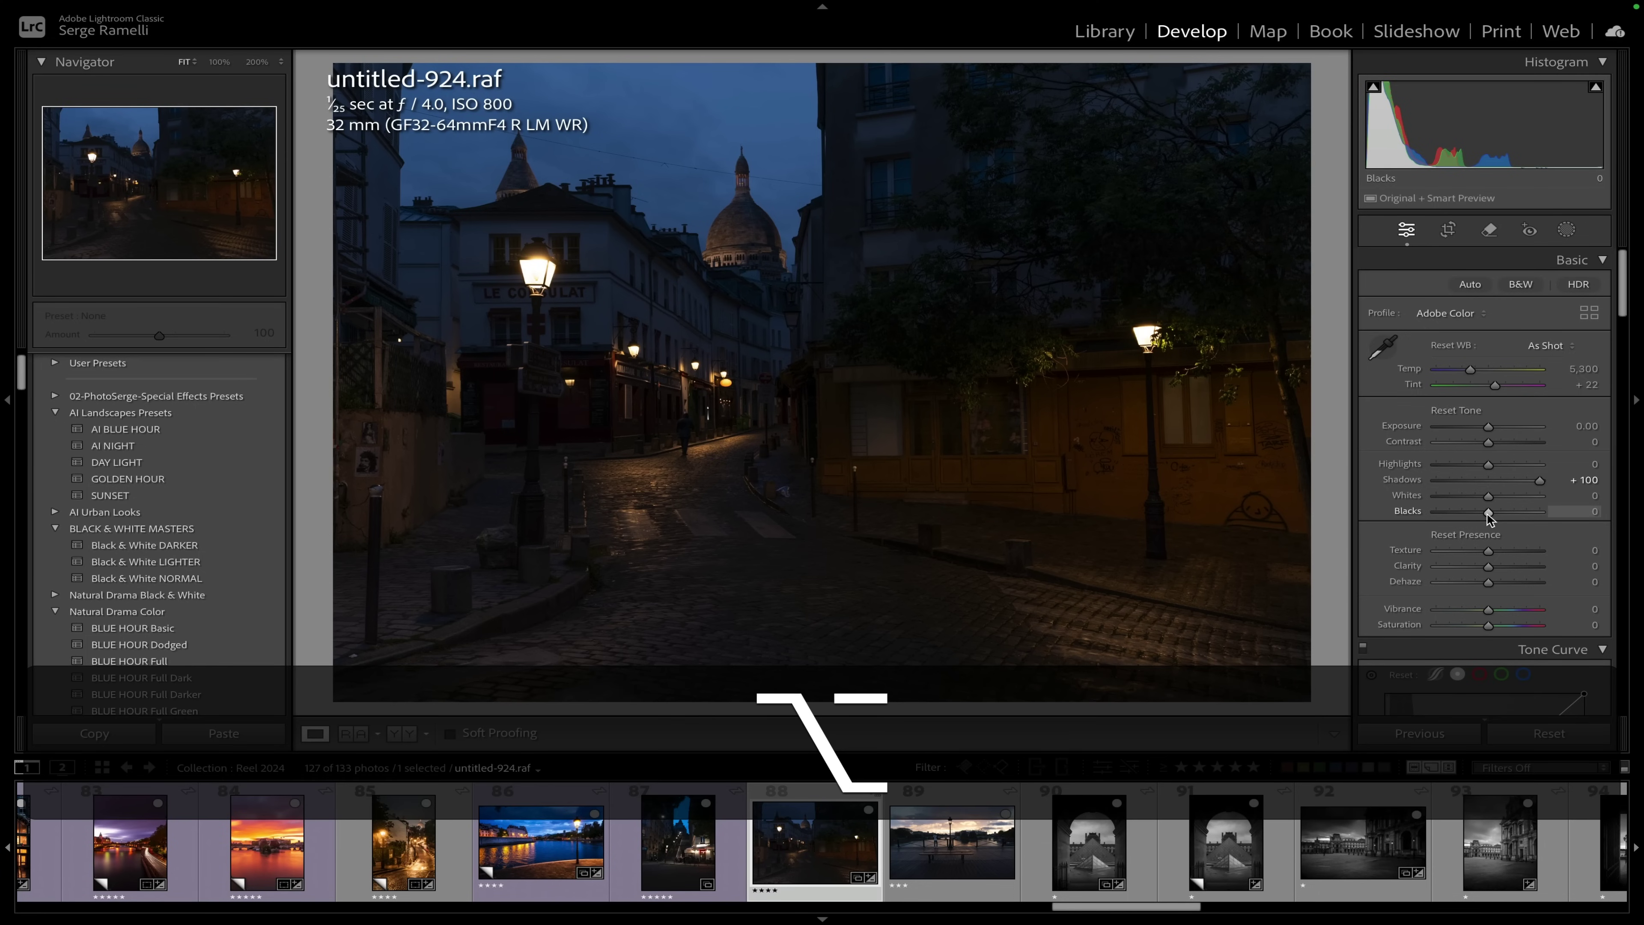
drag(1488, 512, 1482, 512)
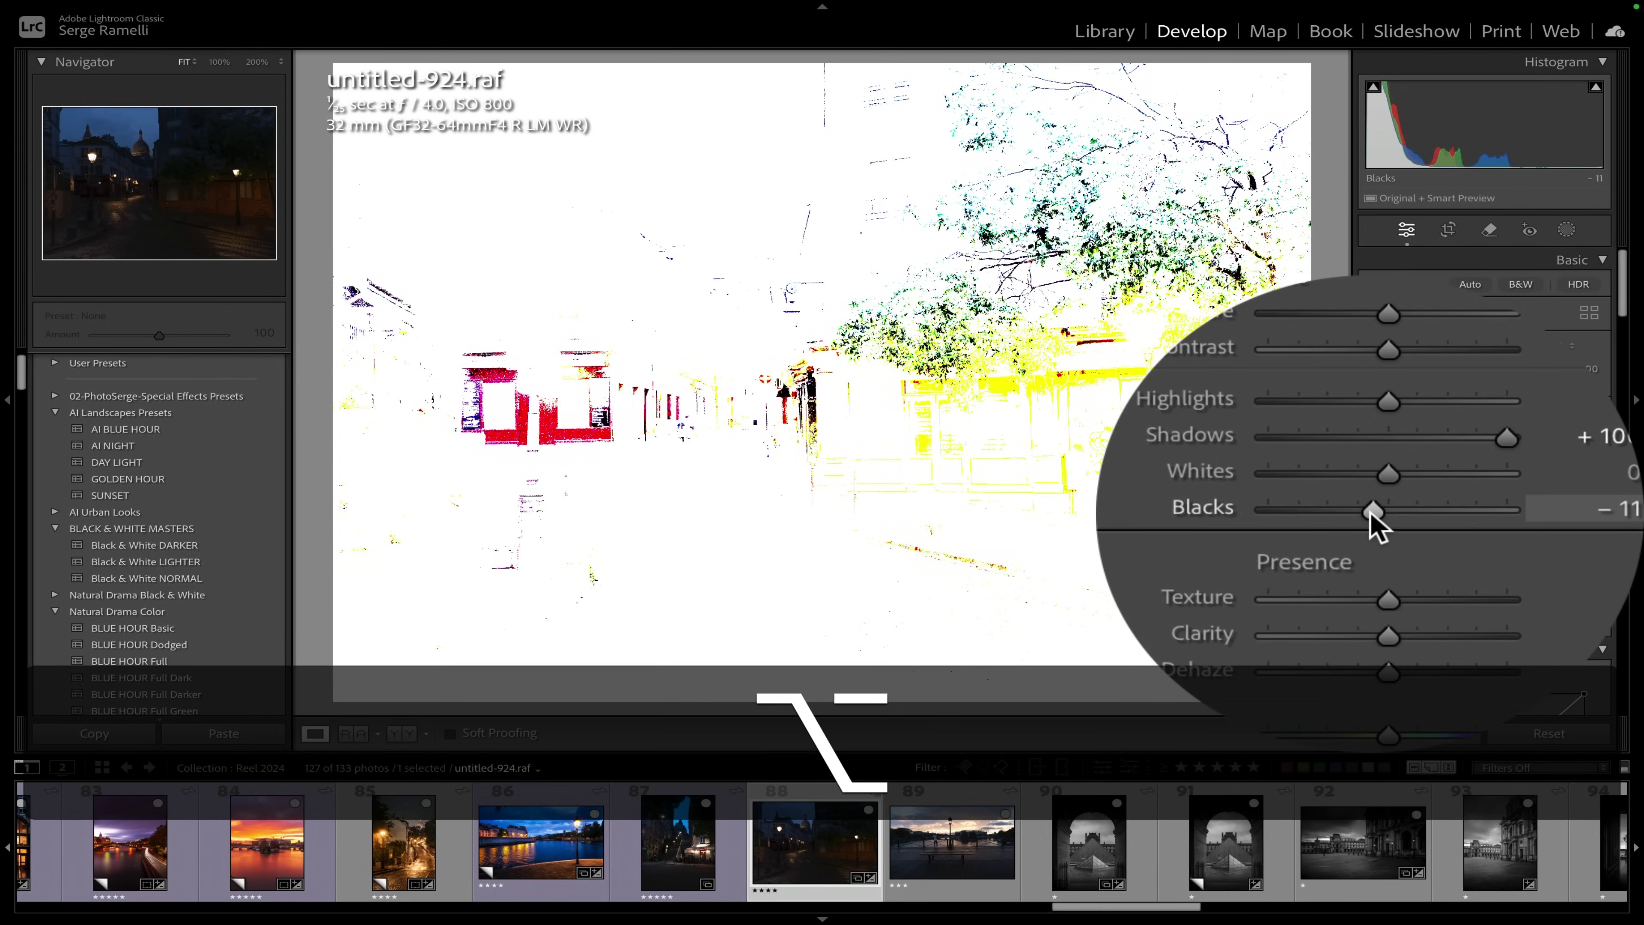
drag(1371, 512, 1371, 515)
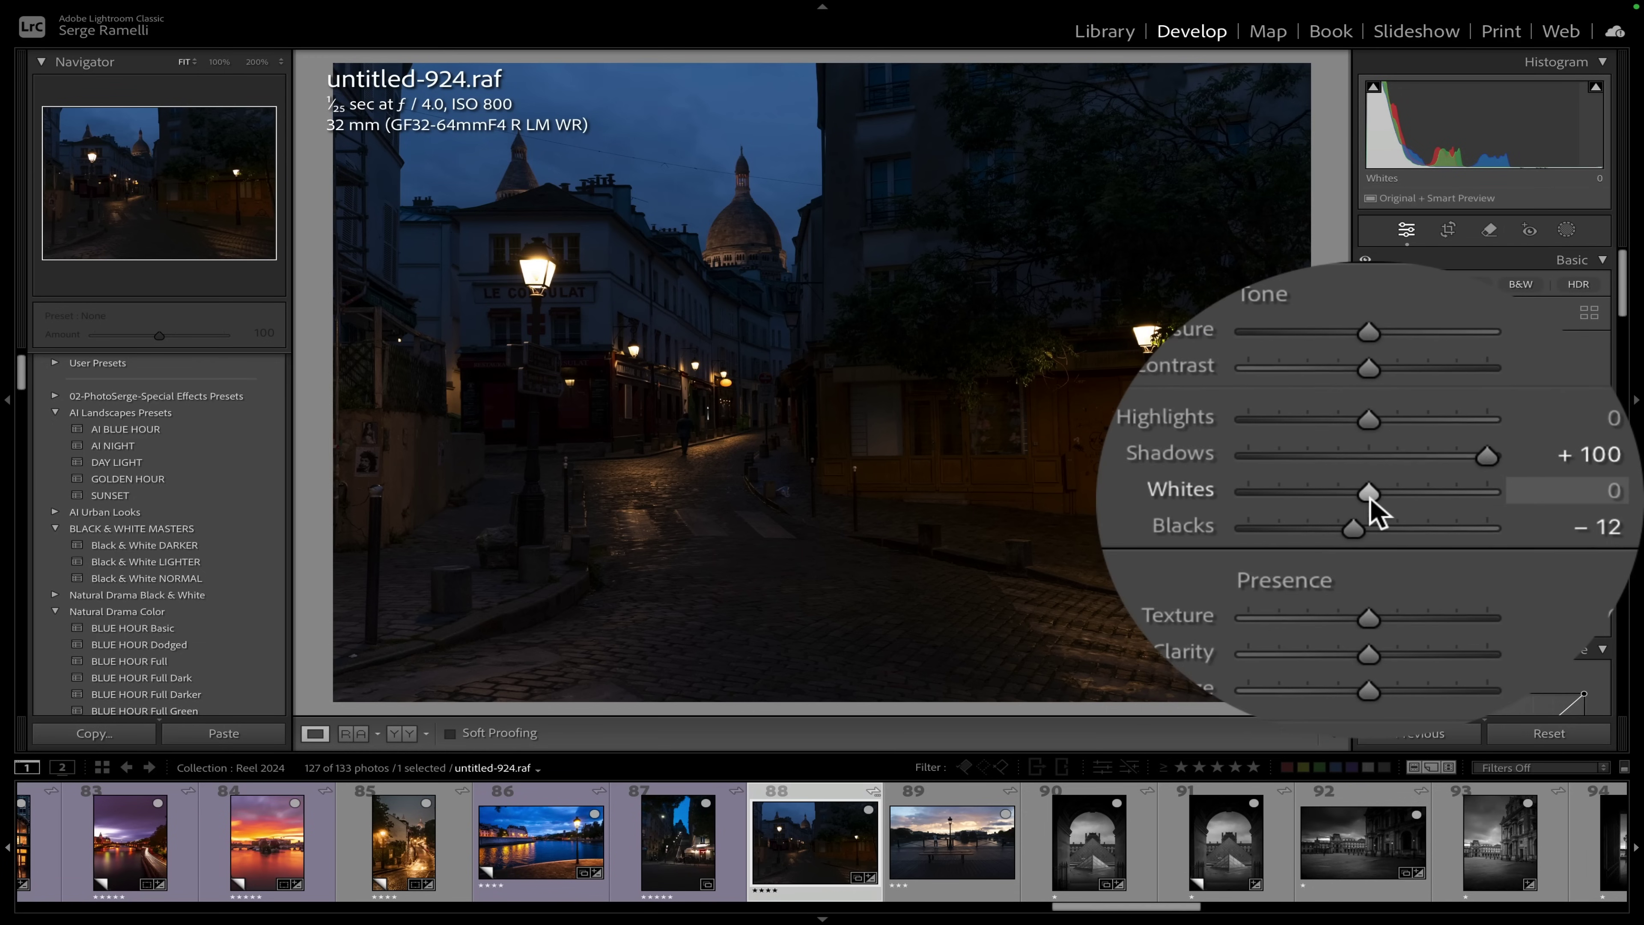
drag(1371, 498, 1371, 499)
drag(1371, 429, 1366, 428)
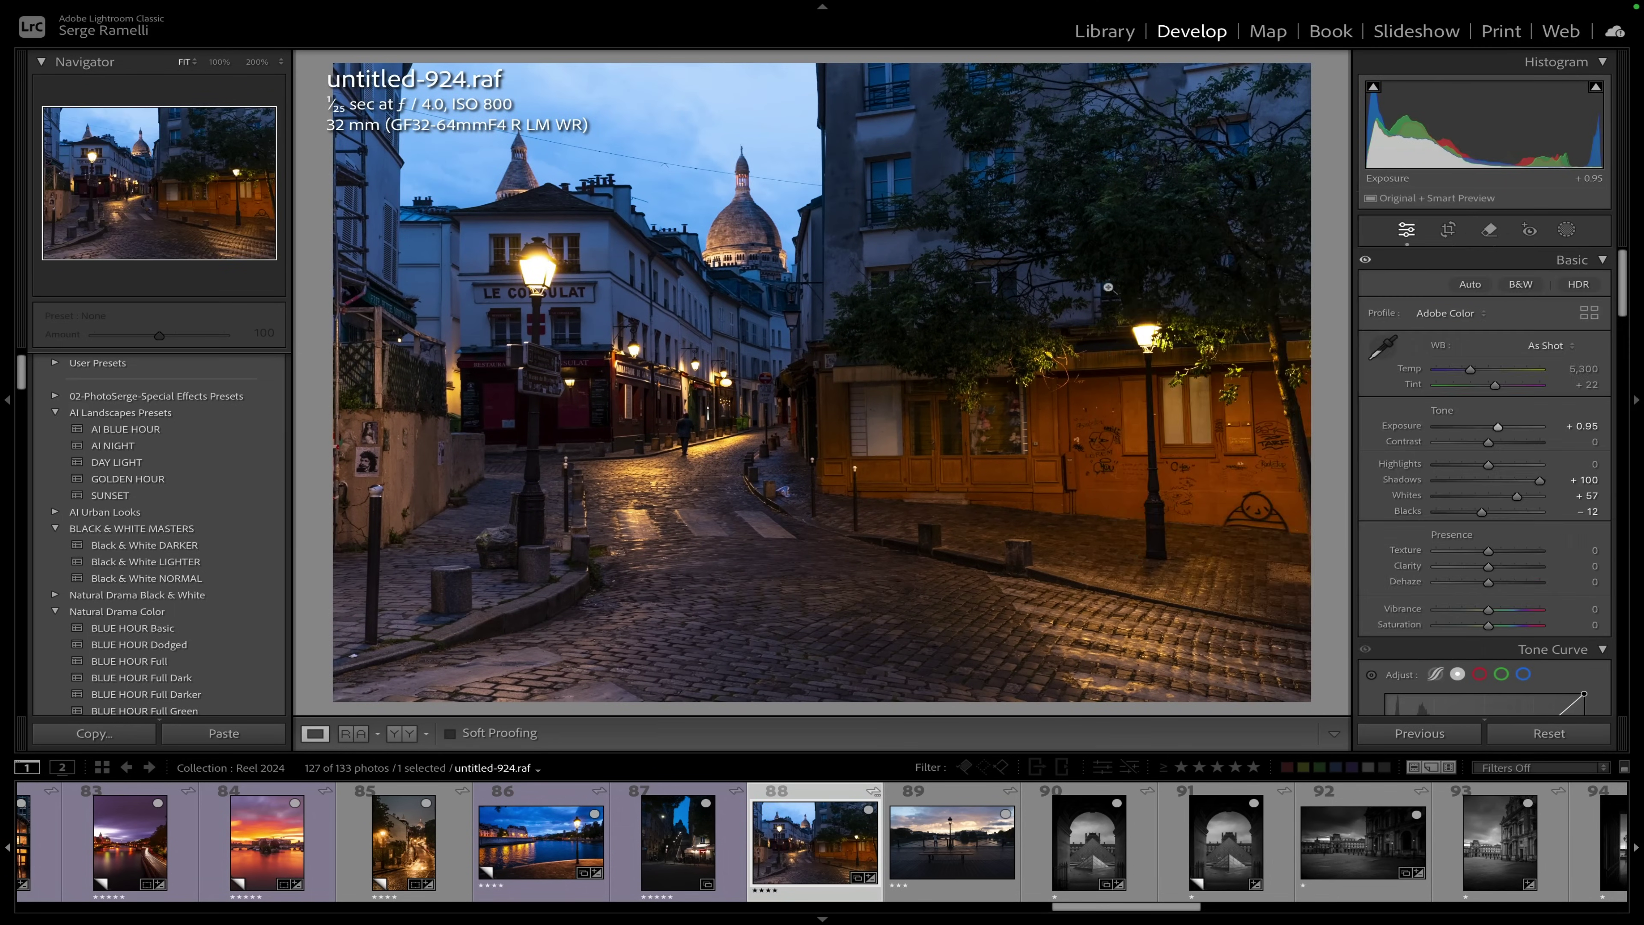
- Inspect the dome and windows at 100% zoom, then pull Highlights down to −100
click(770, 233)
drag(770, 234, 725, 292)
drag(845, 165, 789, 313)
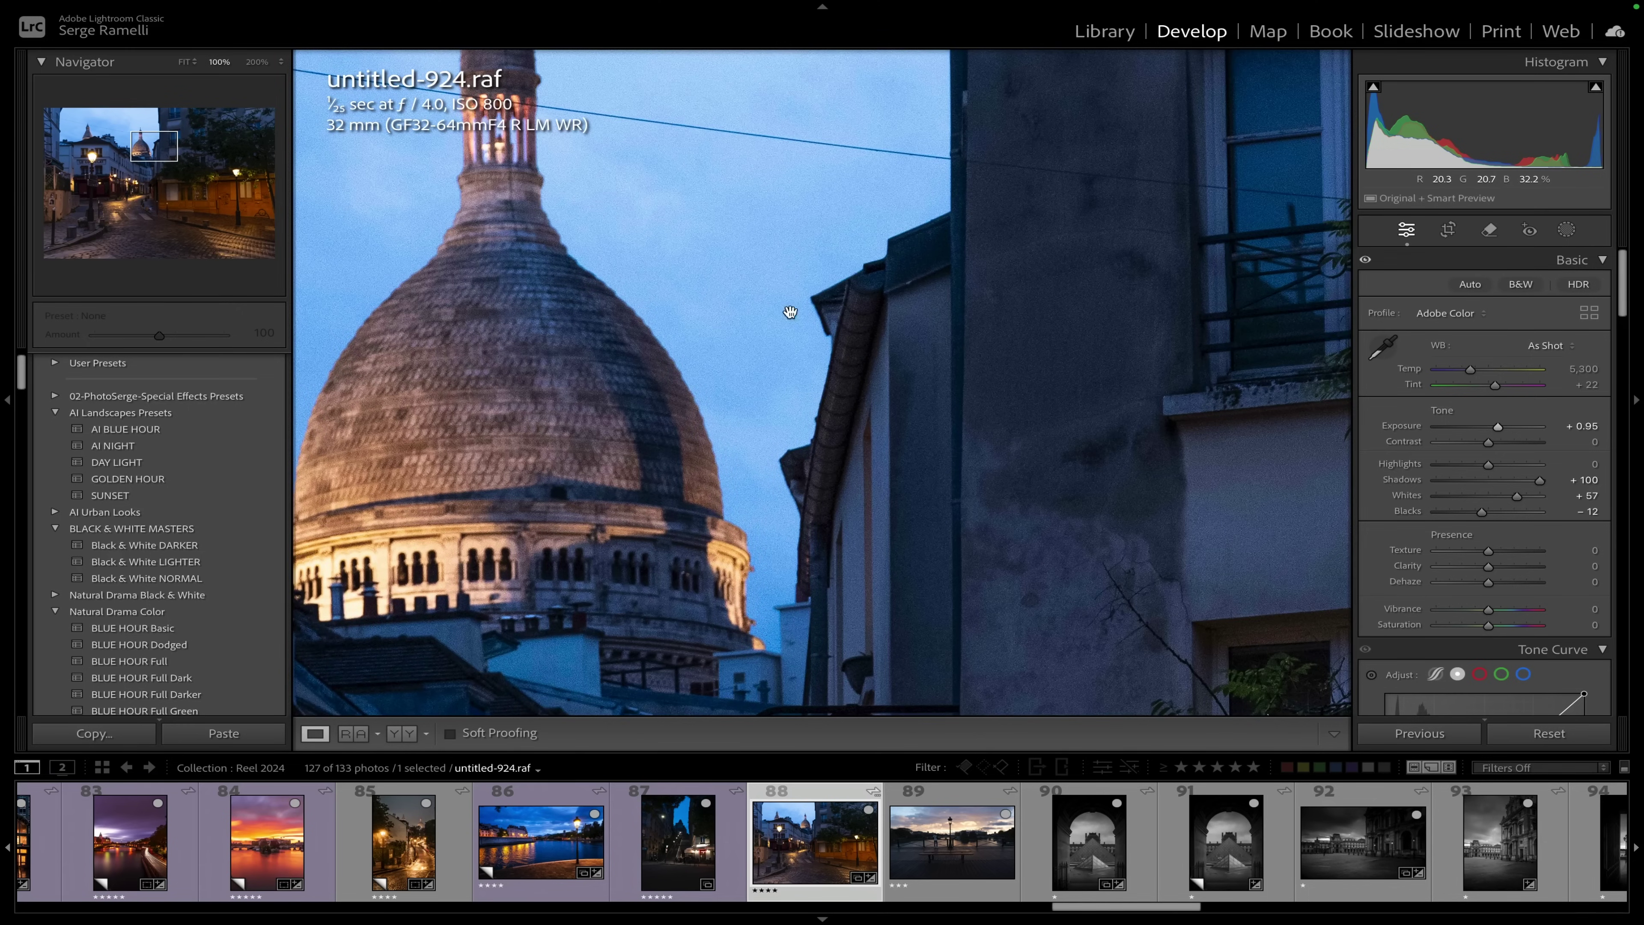
drag(824, 229, 754, 421)
drag(738, 240, 723, 353)
drag(1088, 195, 817, 348)
click(817, 348)
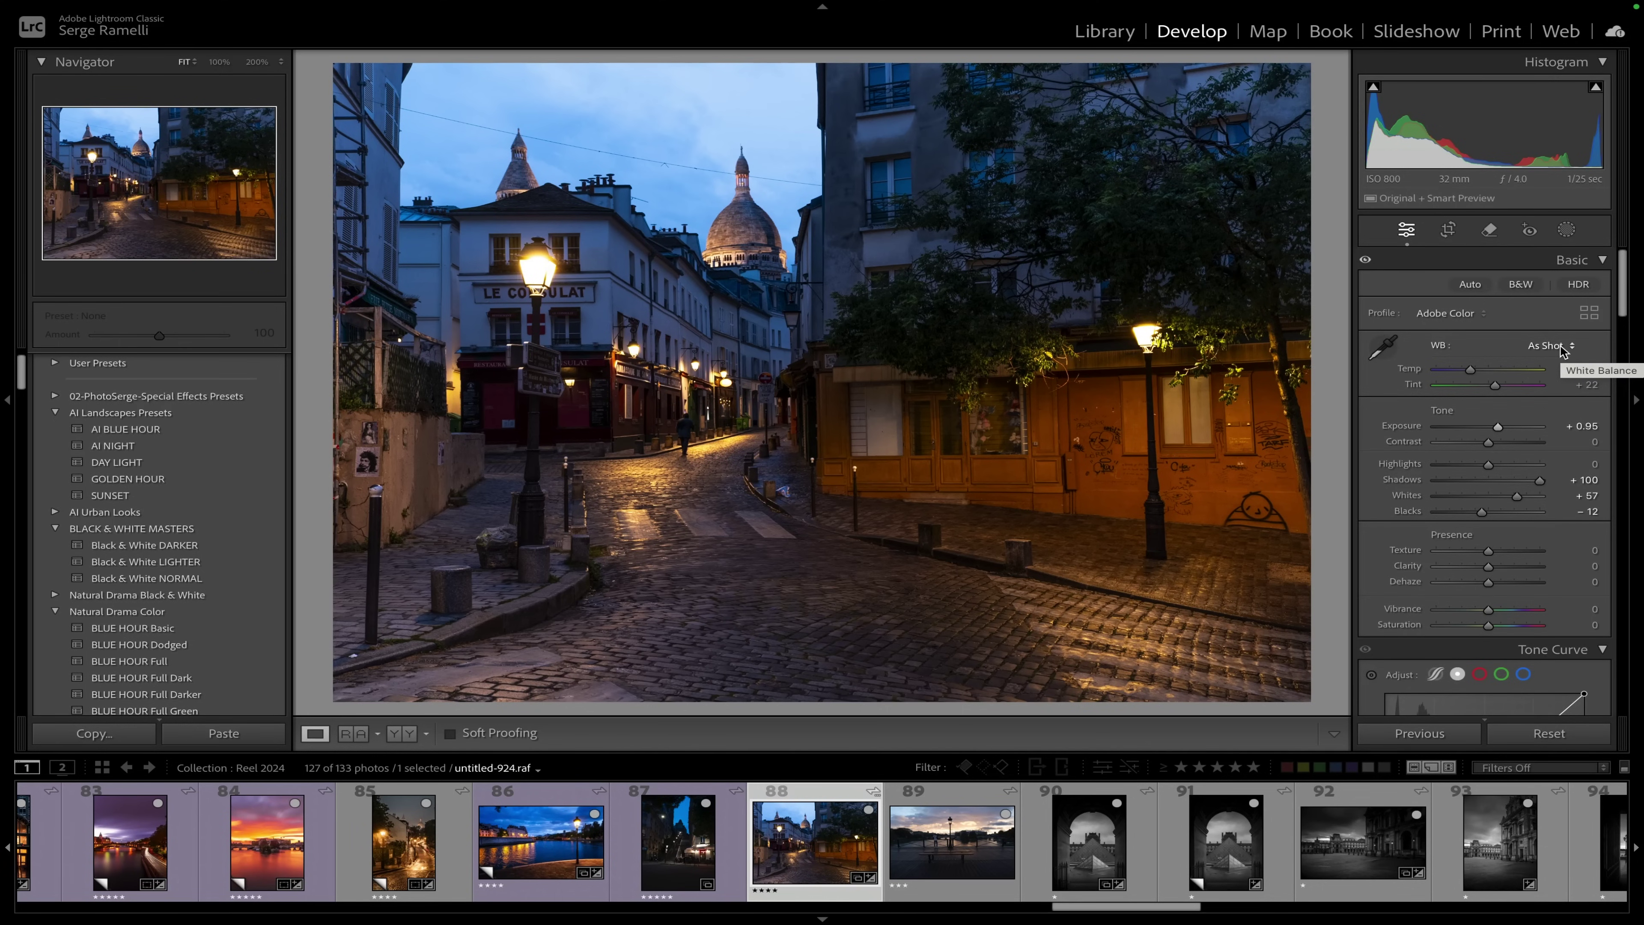
drag(1489, 464, 1363, 500)
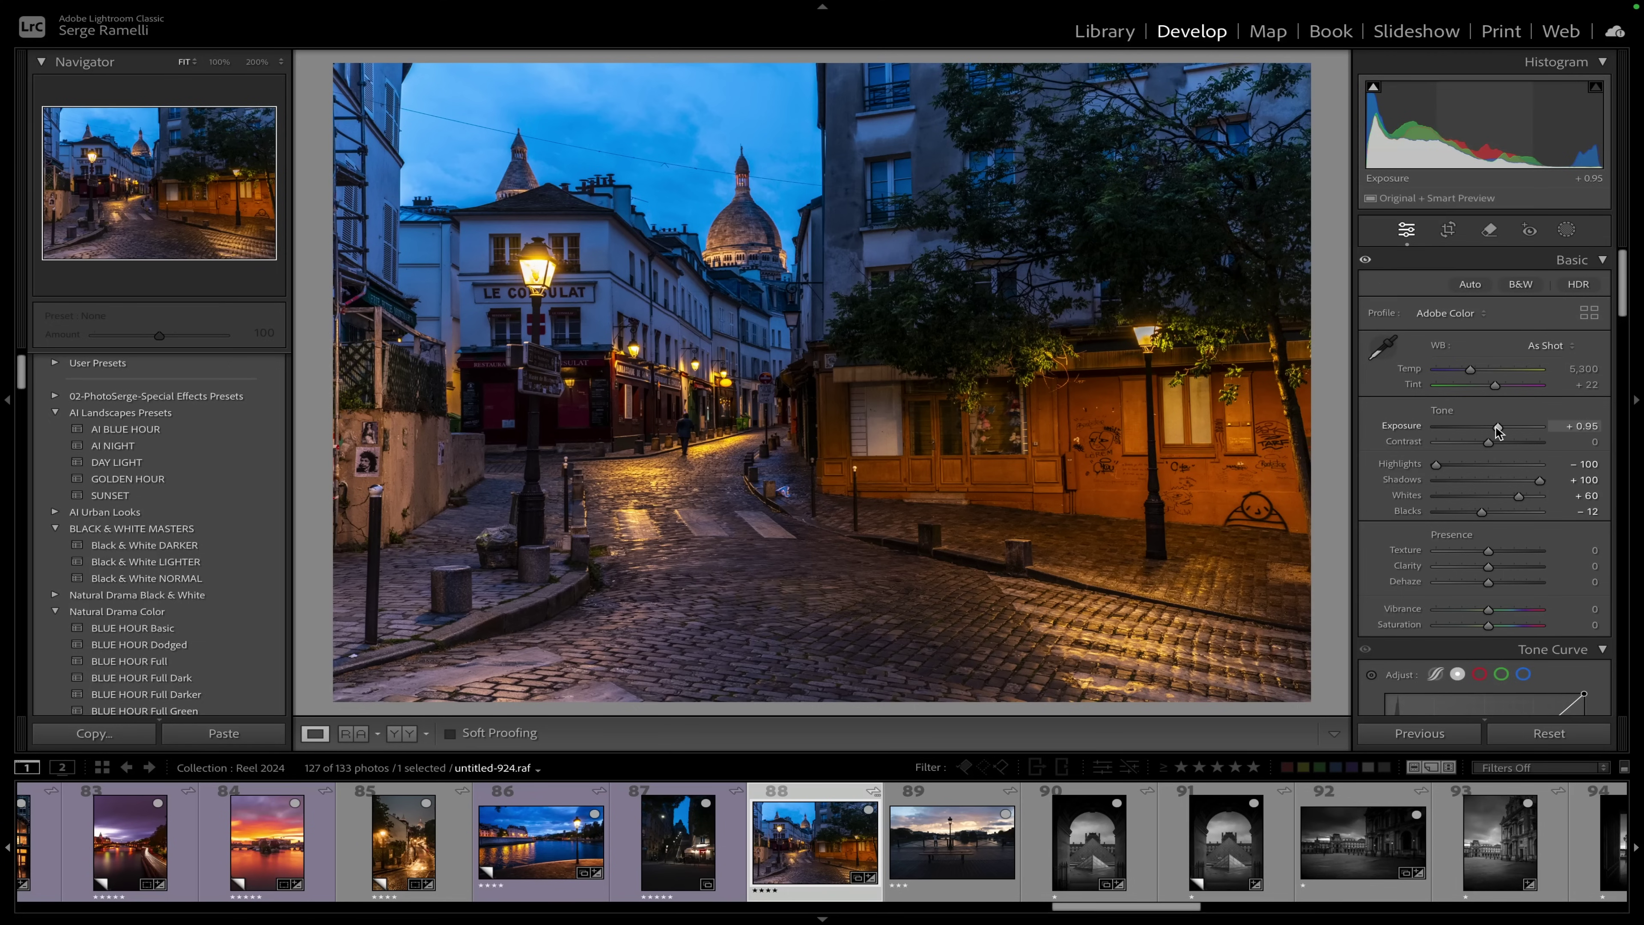
- Set Exposure to +1.00, compare Daylight, Cloudy and Shade white balance, keeping Shade with Tint +39
drag(1496, 427, 1498, 428)
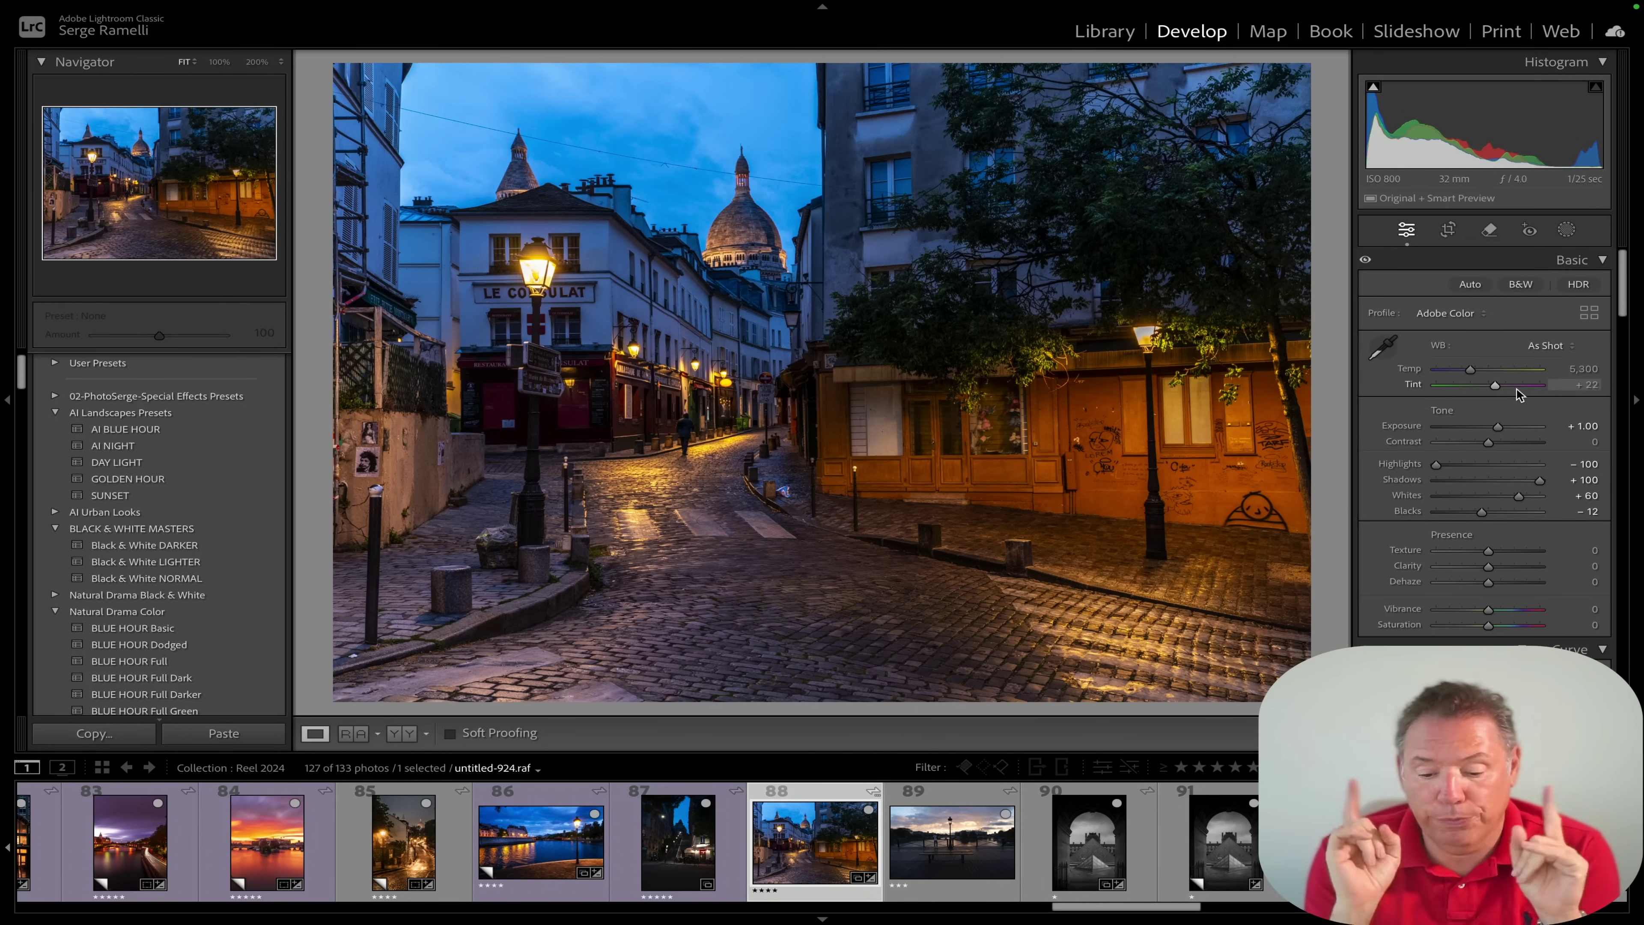
click(1550, 345)
click(1433, 386)
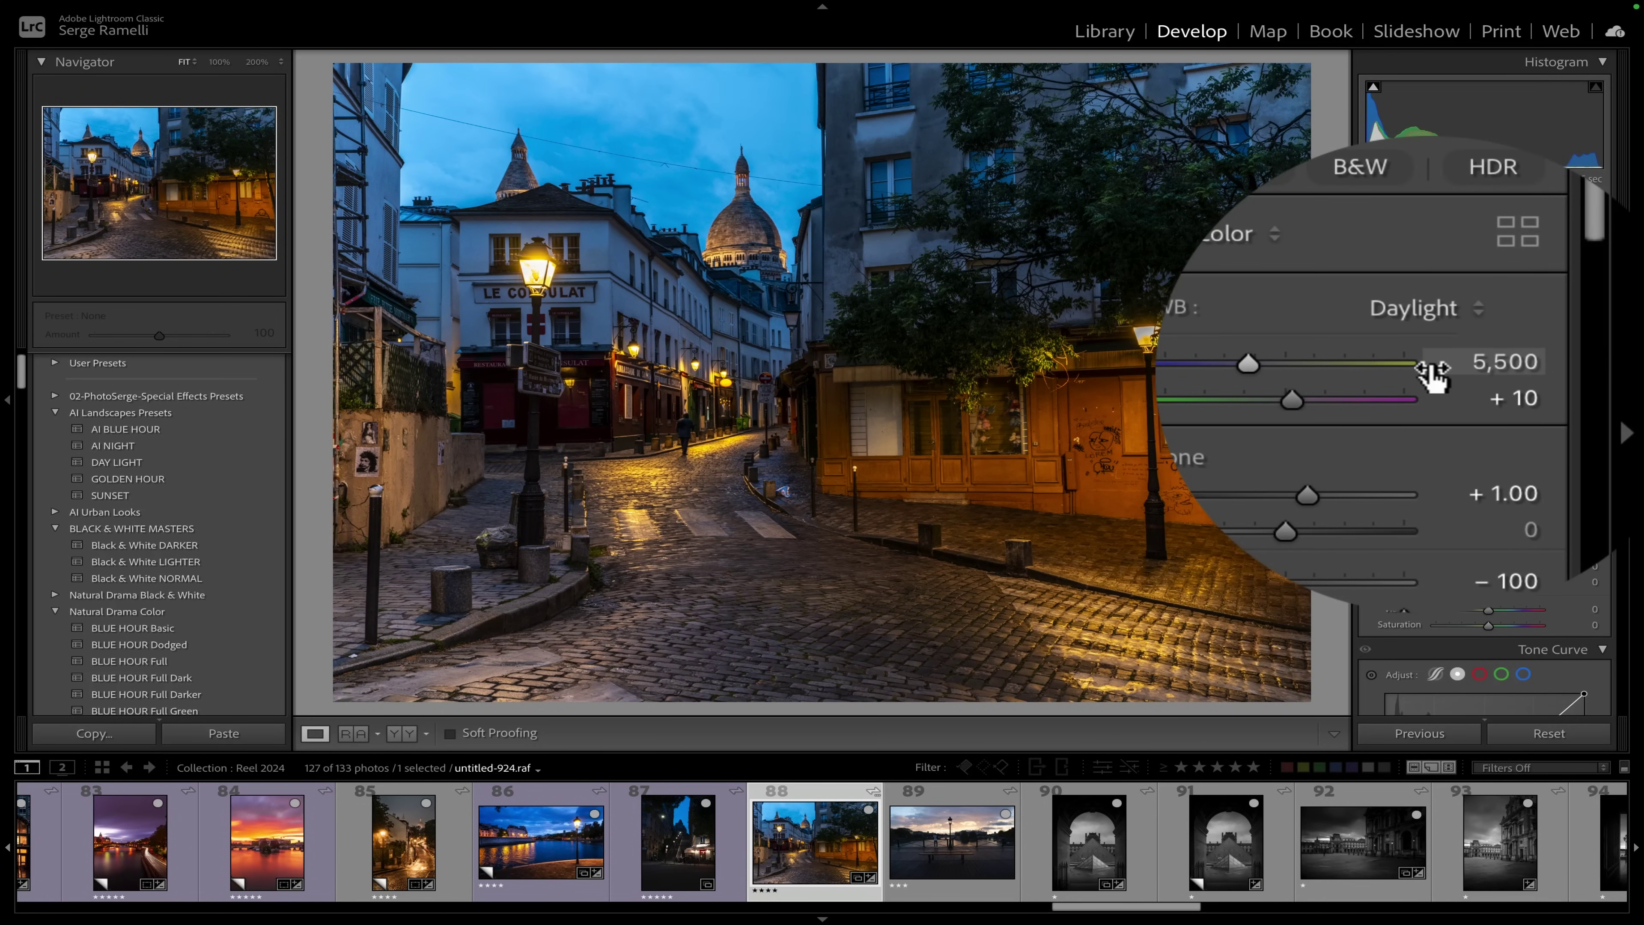
click(1404, 349)
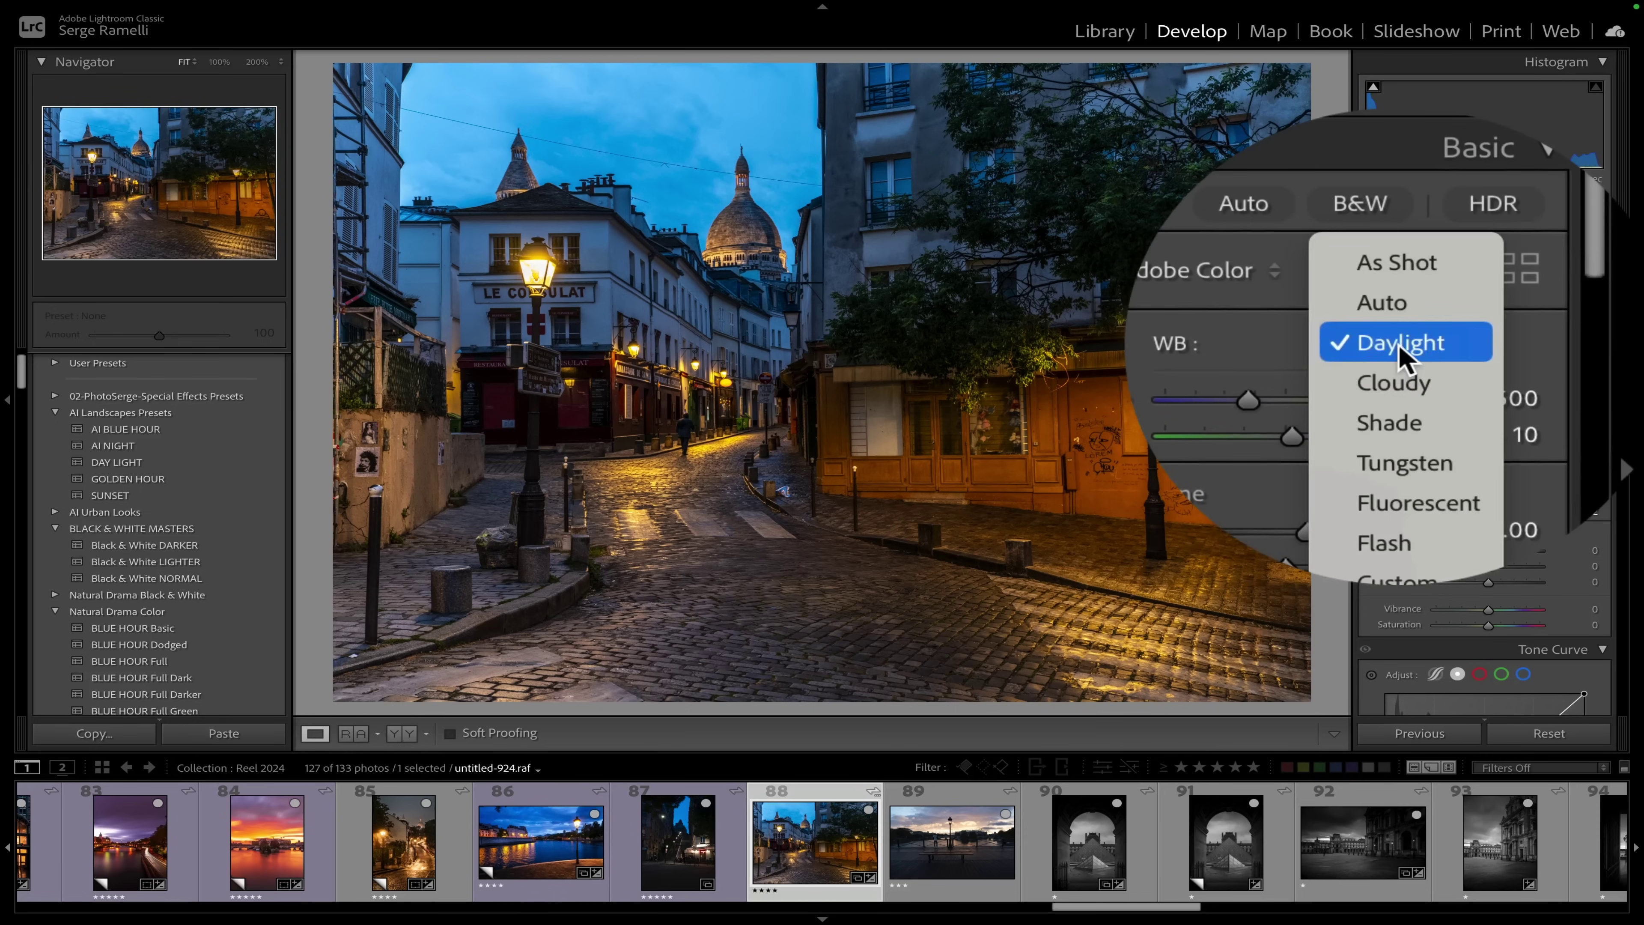
click(1401, 361)
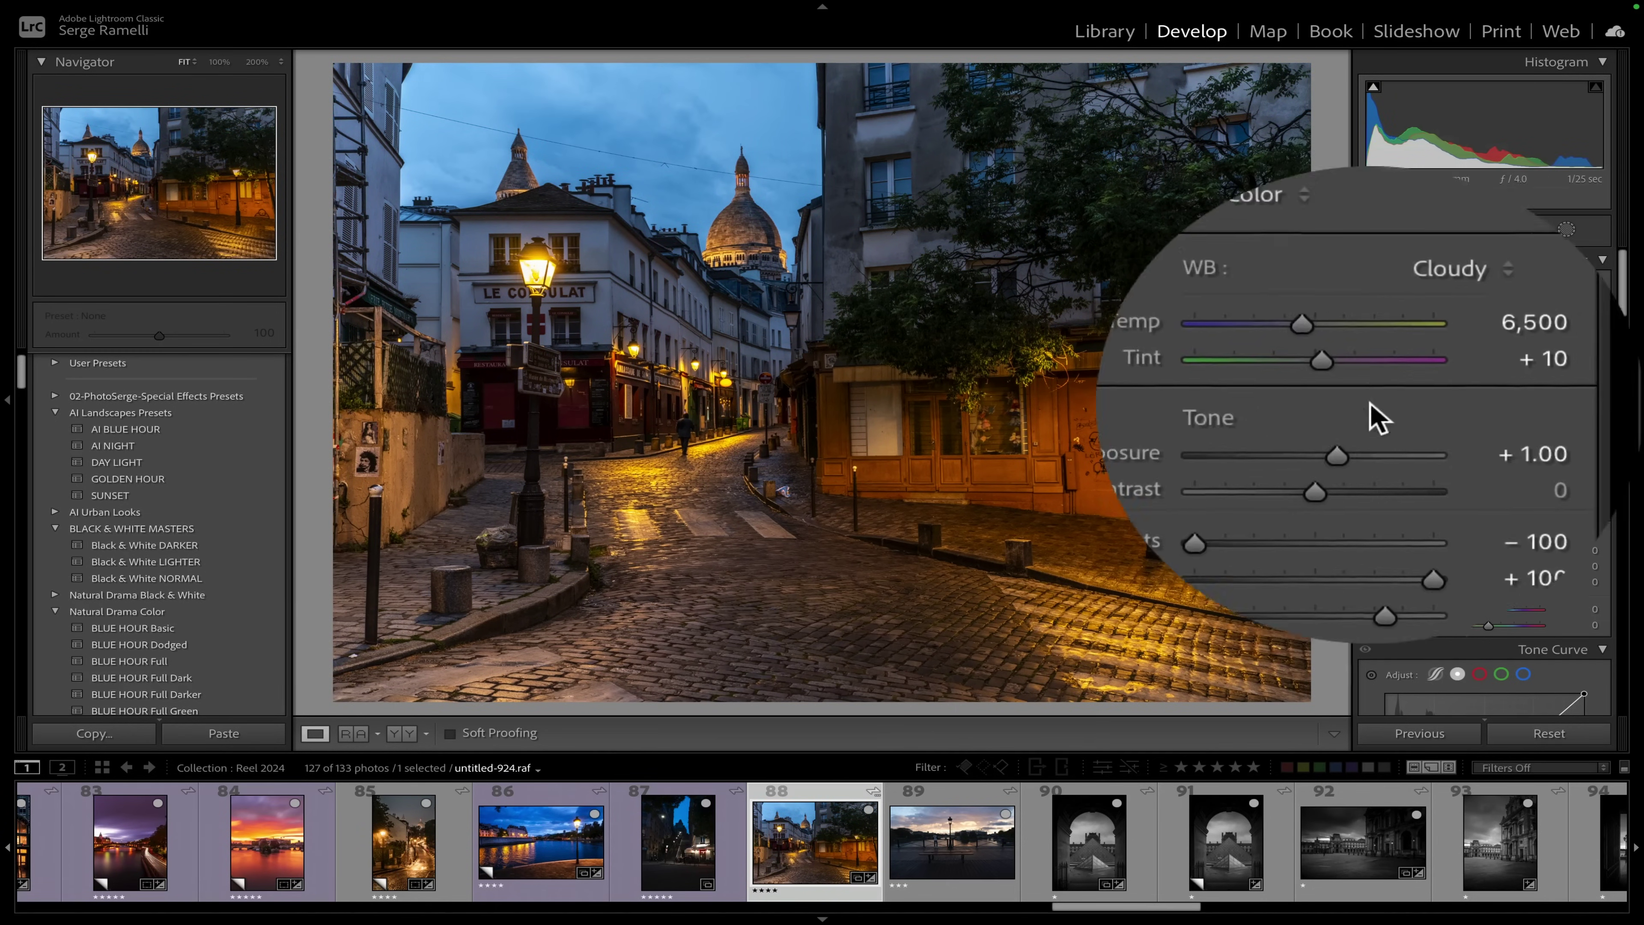
click(1416, 346)
click(1427, 364)
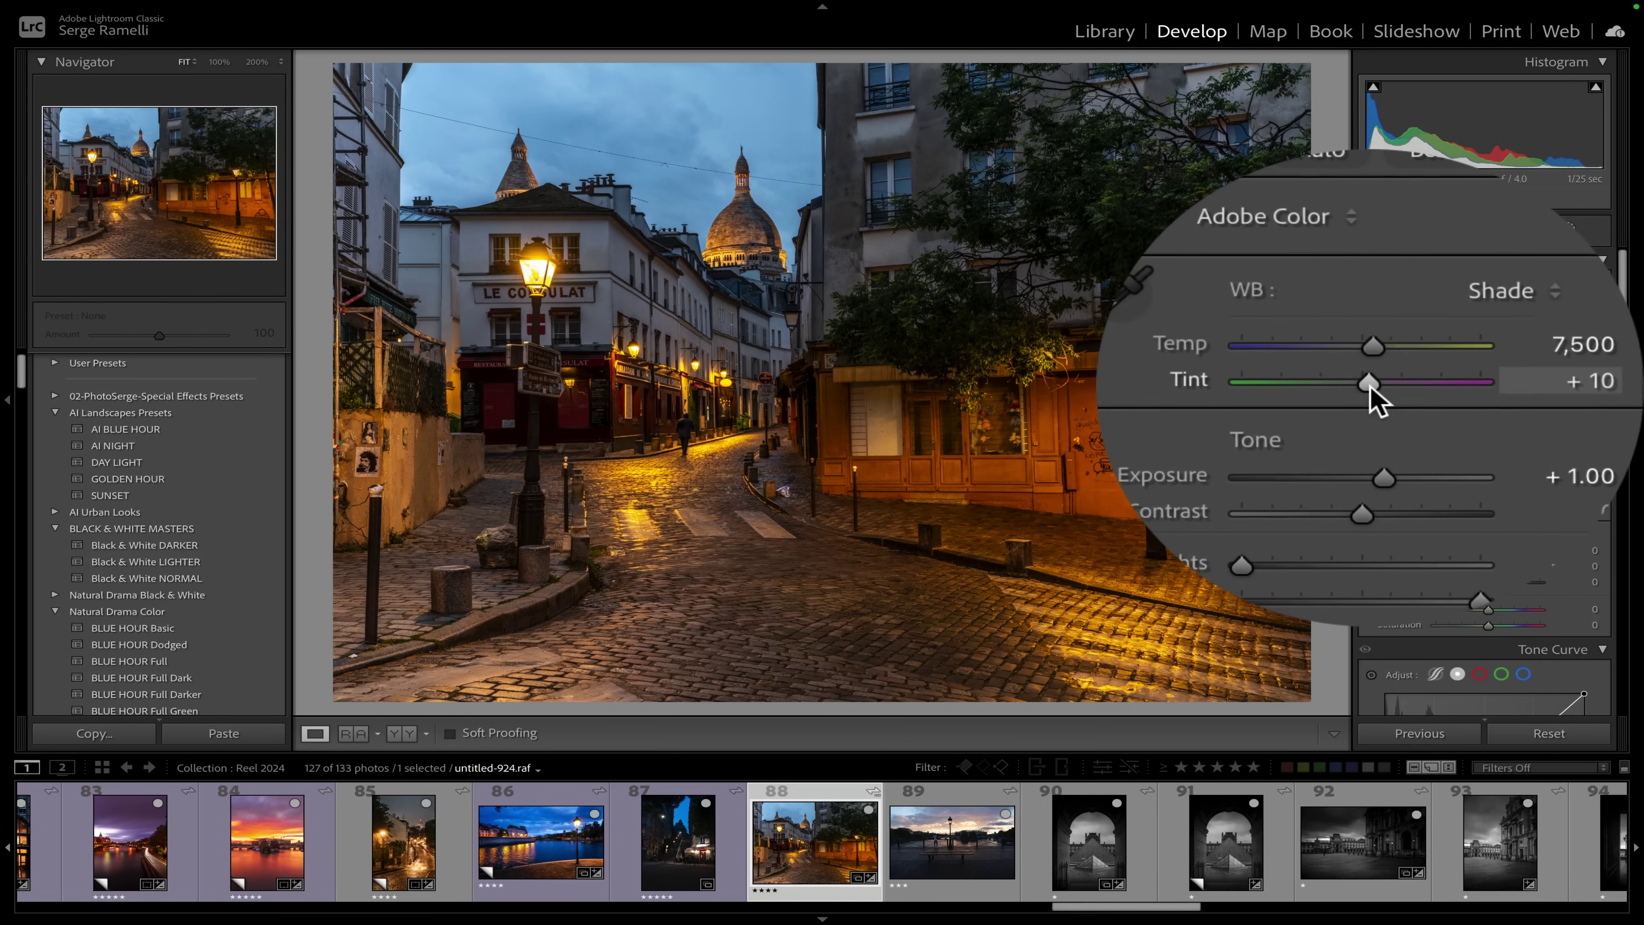
drag(1493, 389, 1502, 394)
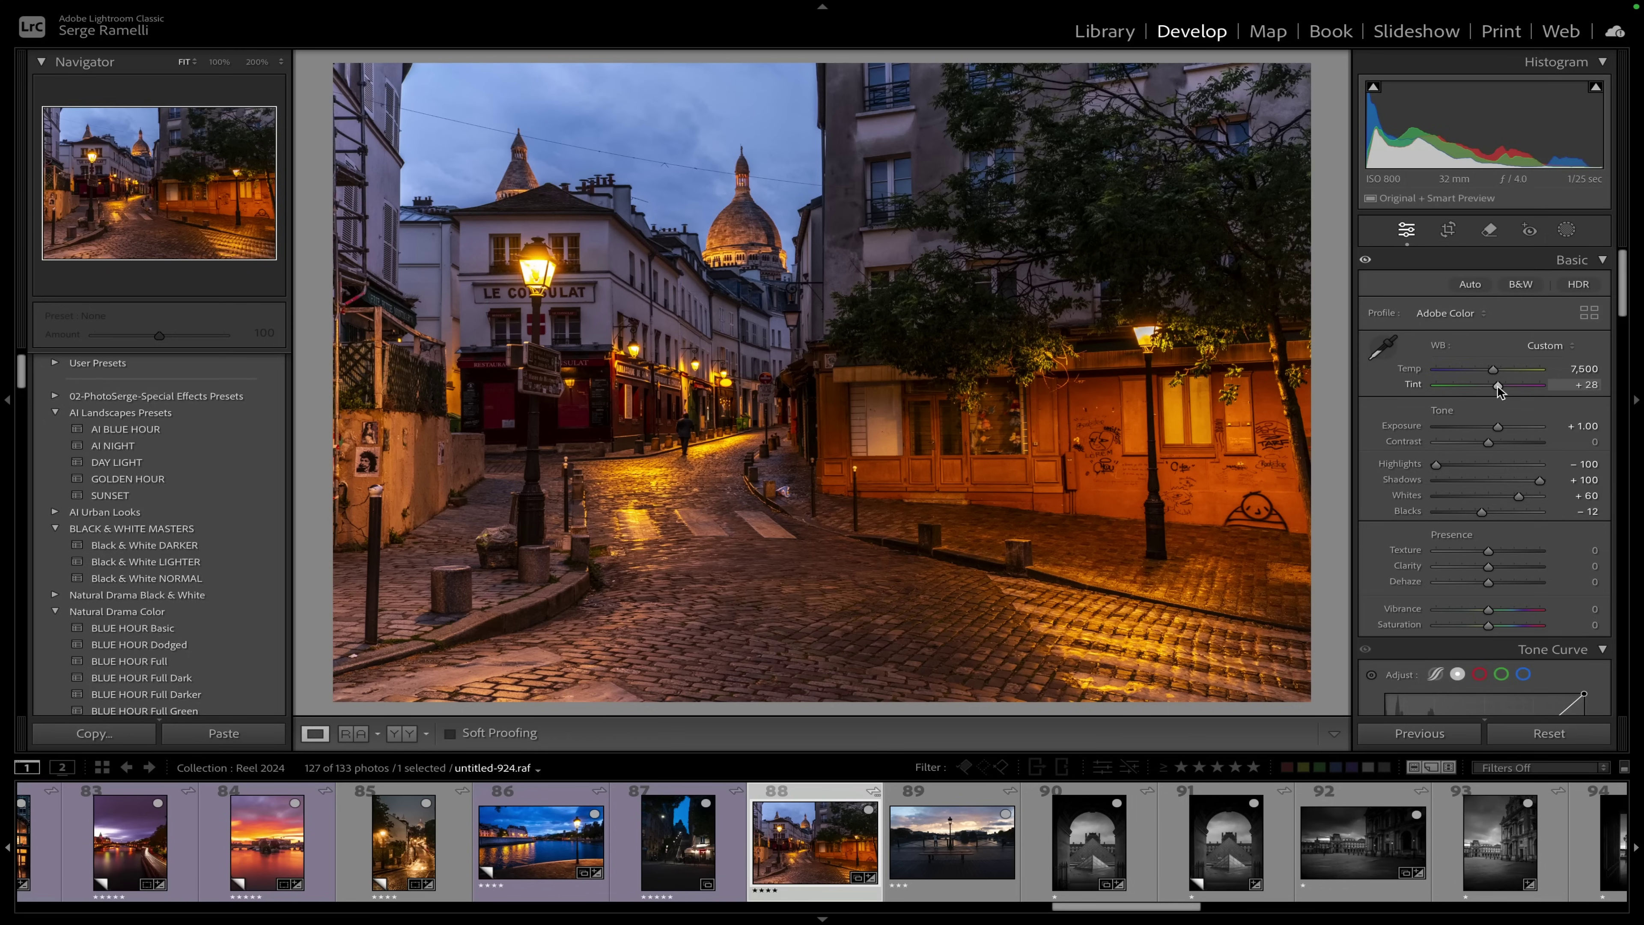
drag(1500, 389, 1503, 390)
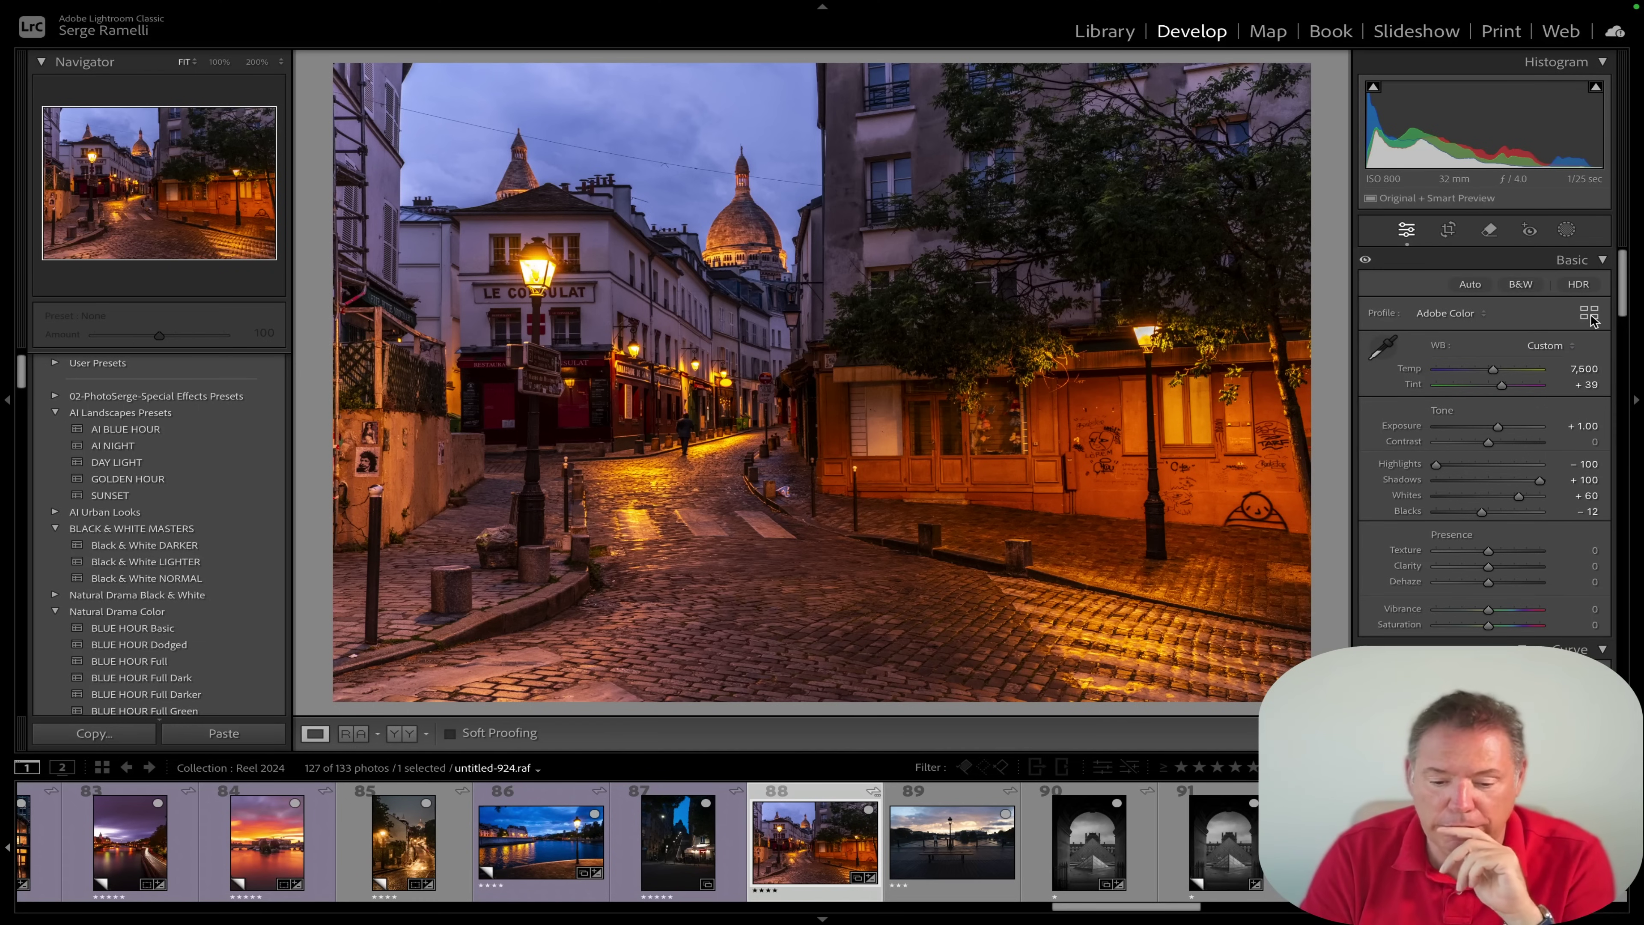
- Apply the Camera Velvia/Vivid profile from the Camera Matching profiles
click(1586, 243)
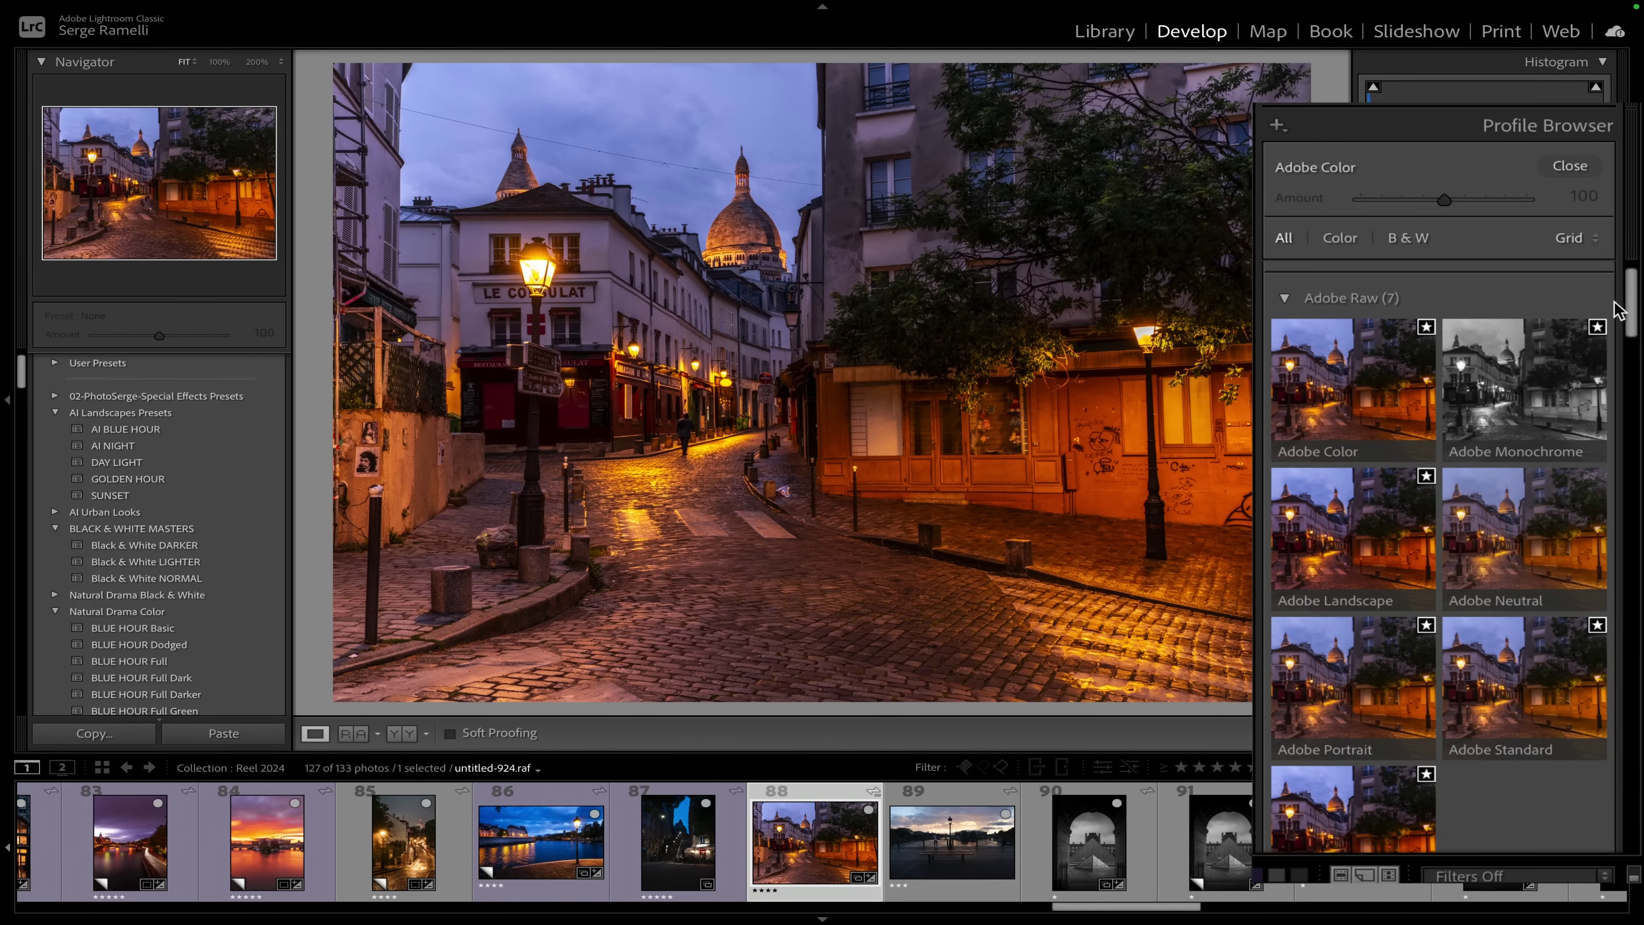
drag(1630, 311, 1627, 447)
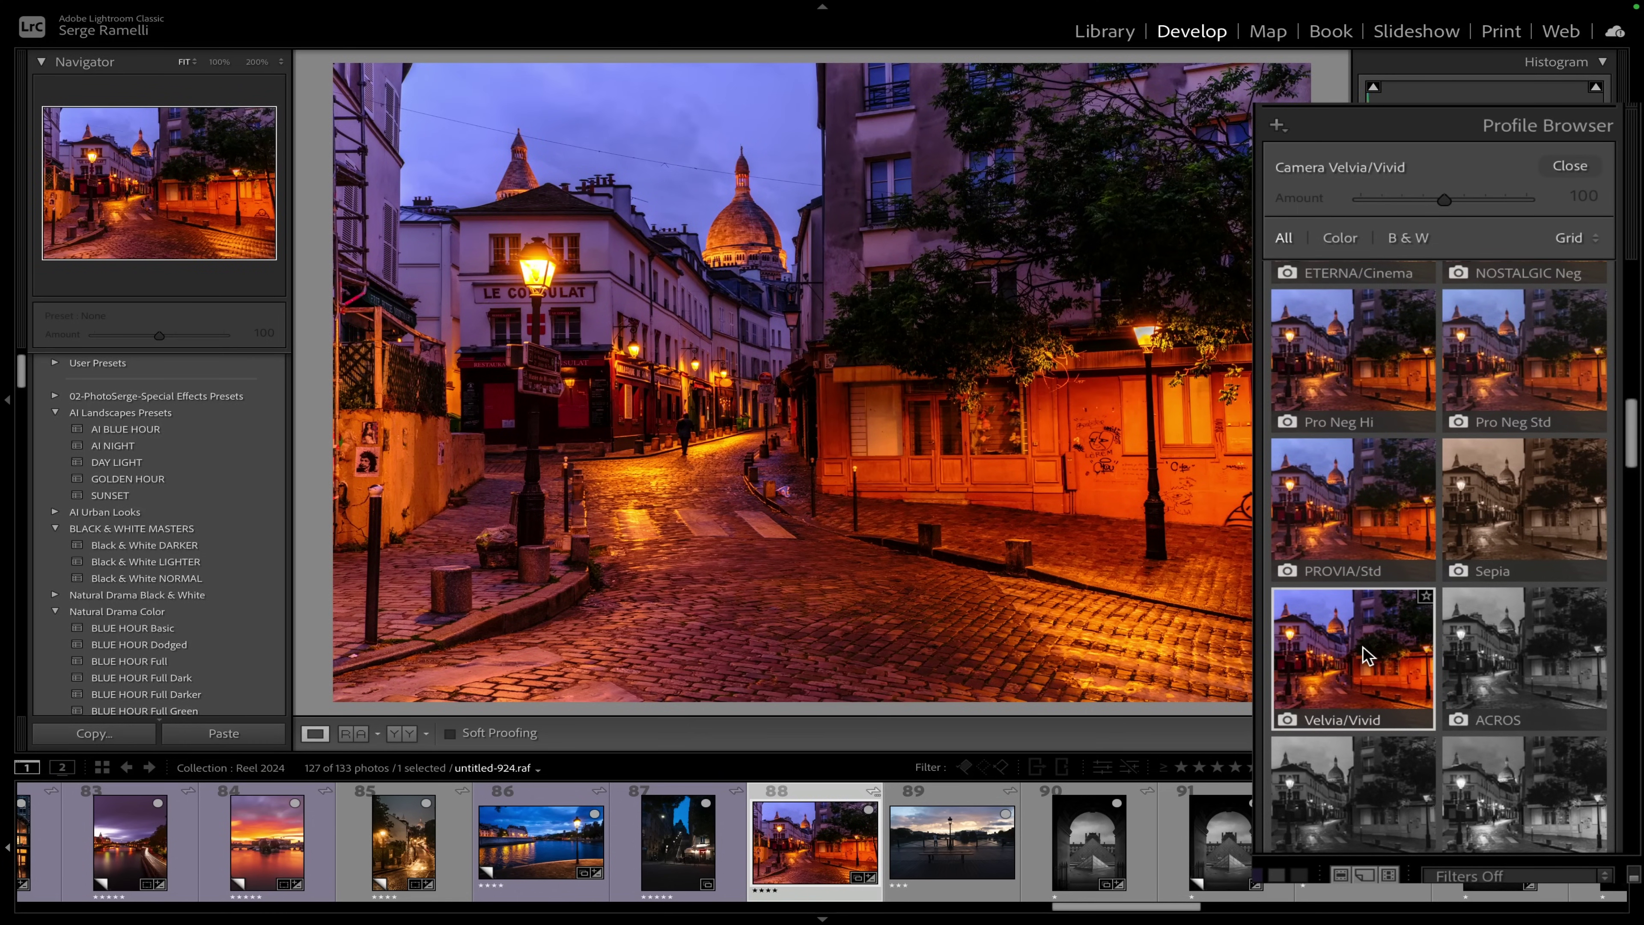
click(1569, 166)
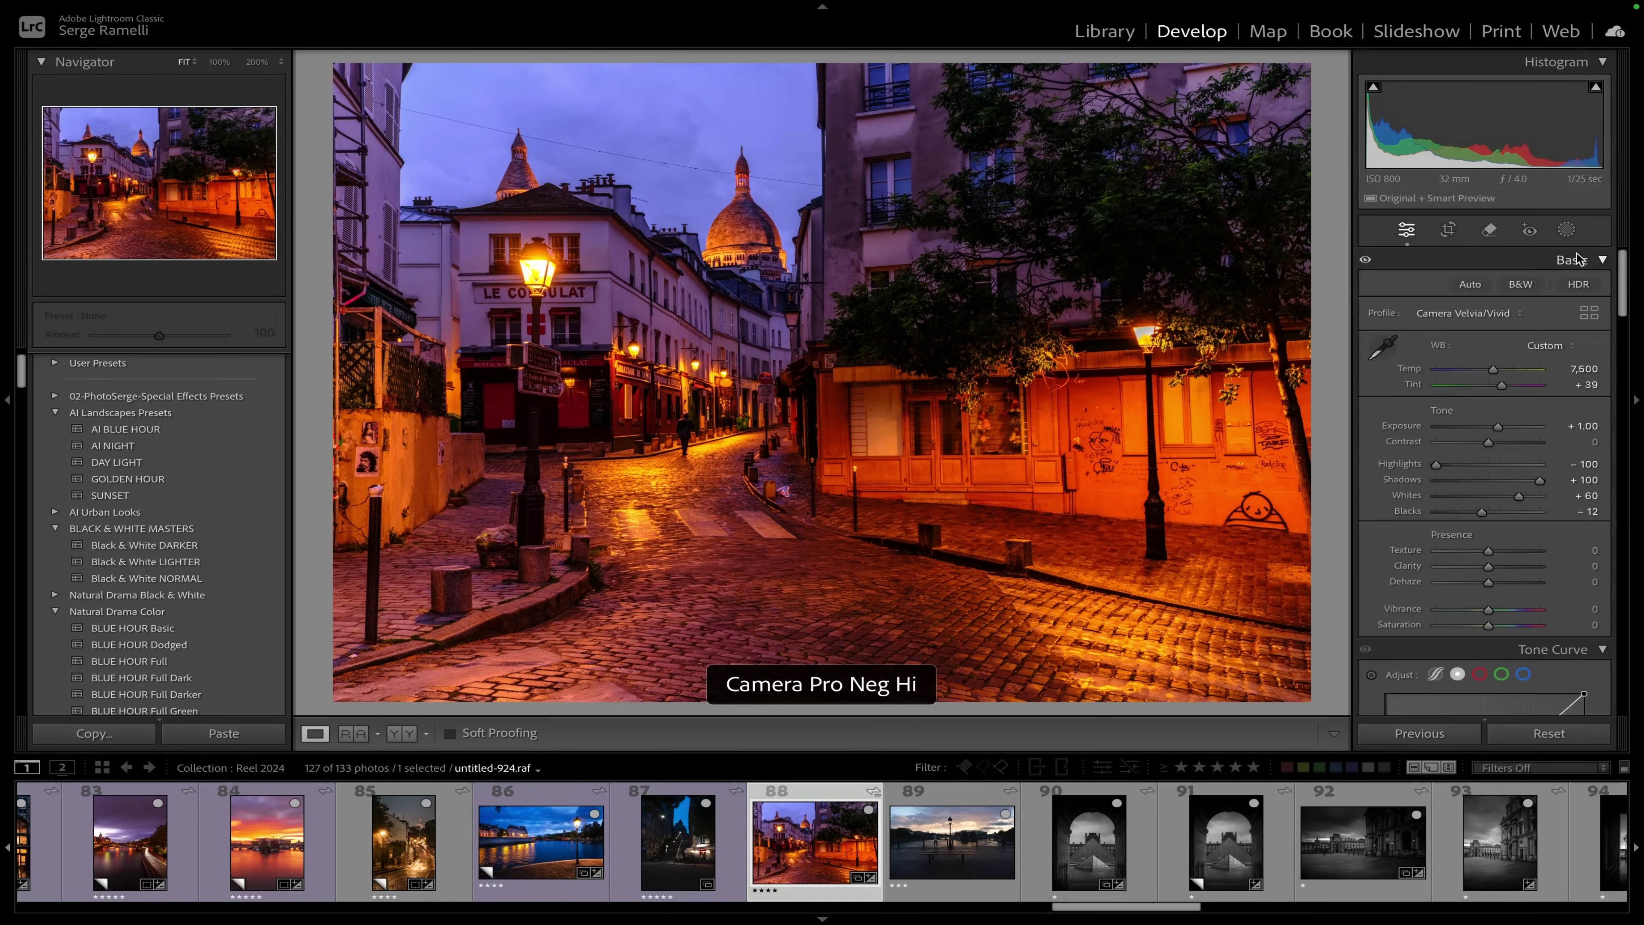
- Cool Temp to 6,430, lower Vibrance to −6 and raise Exposure to +1.35
drag(1371, 368, 1376, 405)
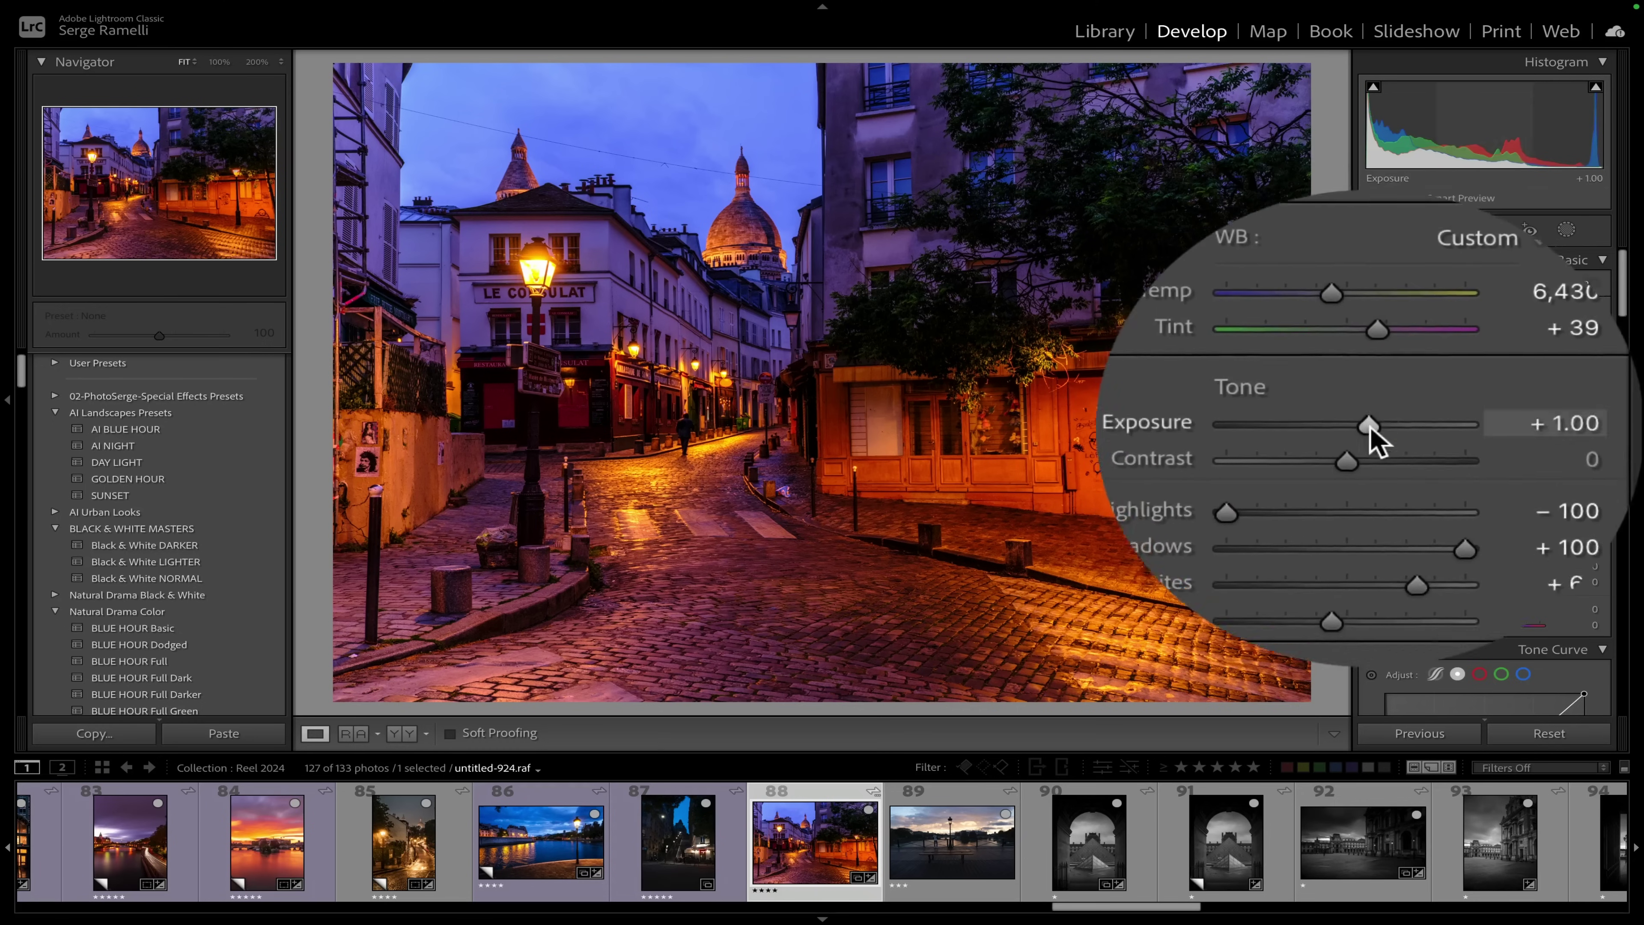
drag(1370, 607, 1369, 607)
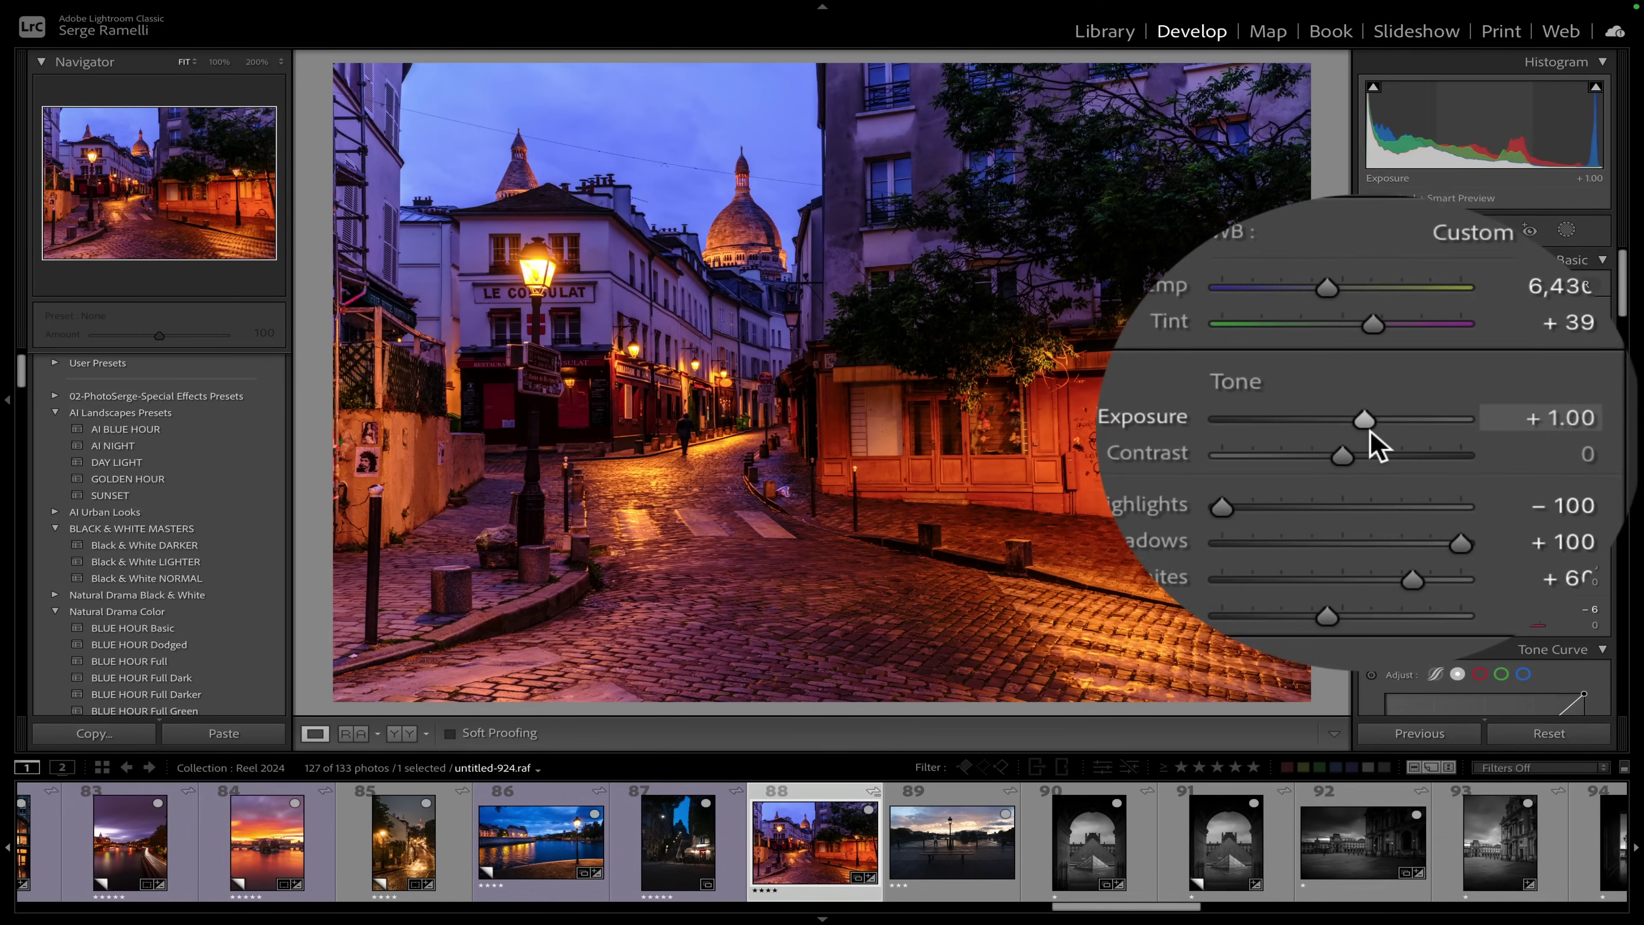
drag(1373, 433, 1371, 429)
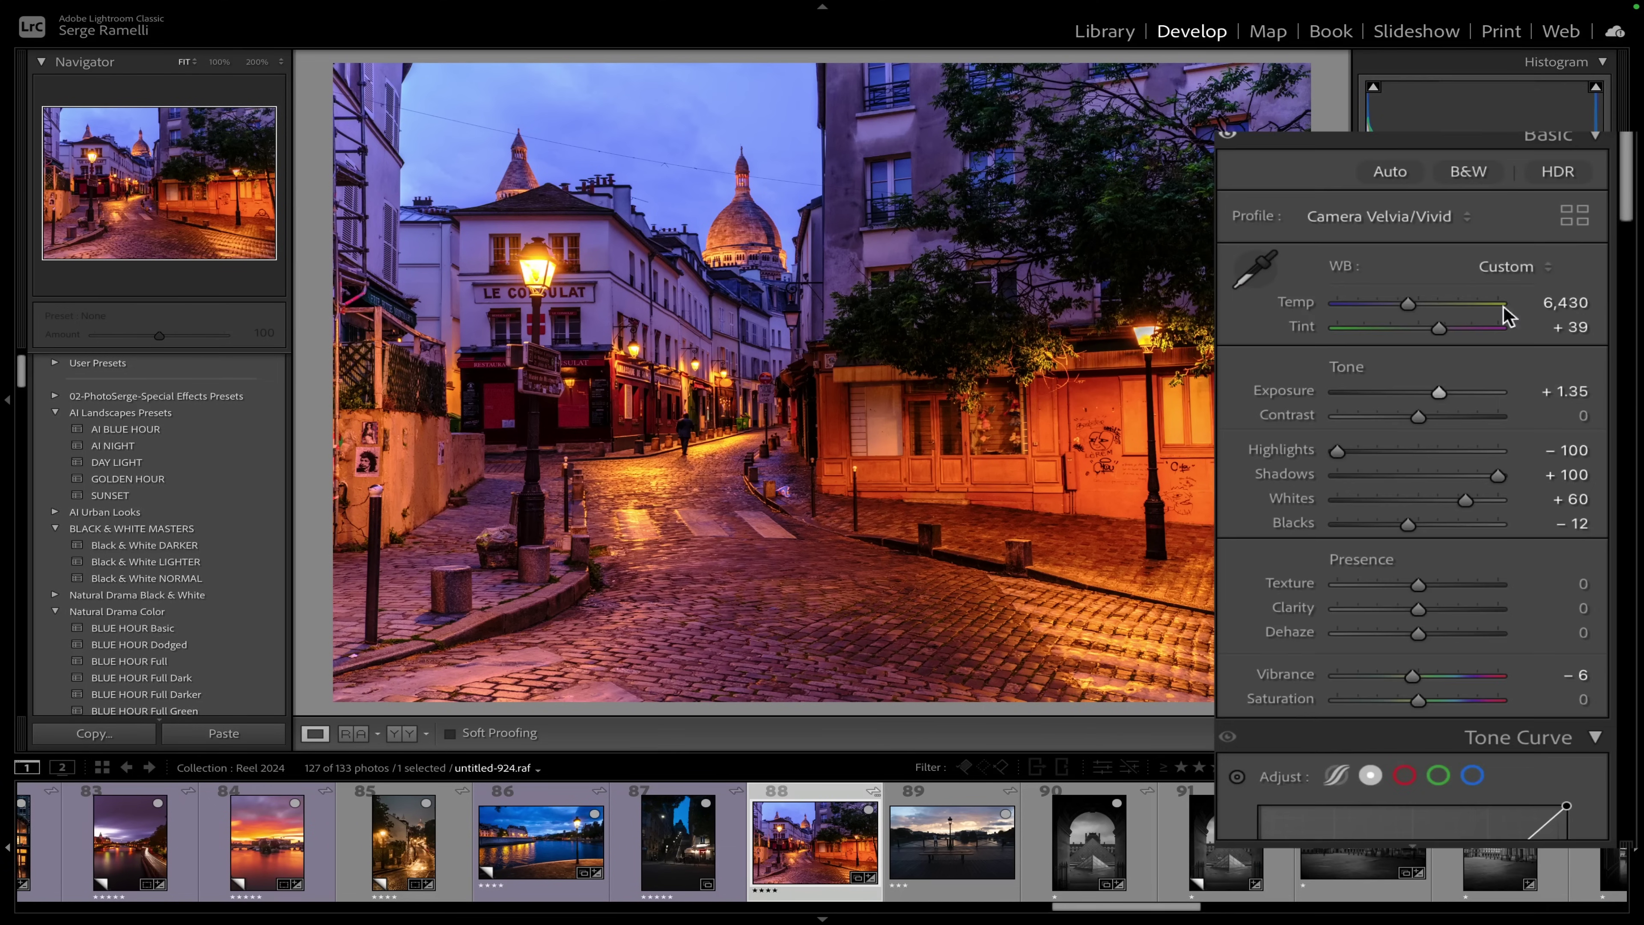
- Review the profile list again and close the Profile Browser keeping Velvia/Vivid
click(1590, 313)
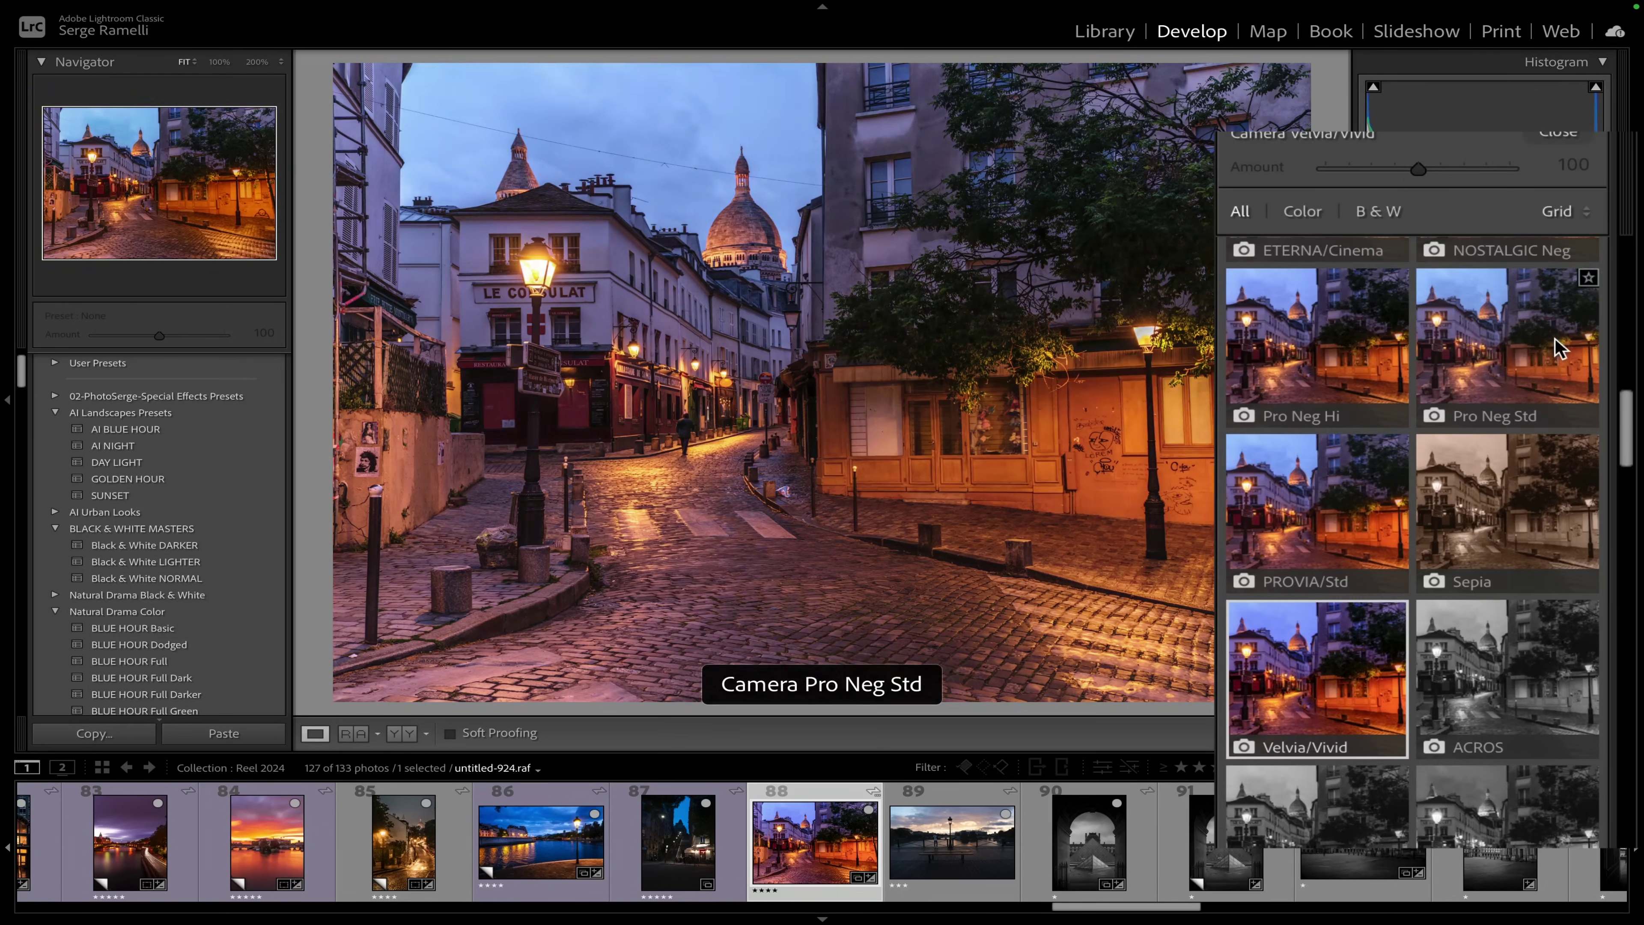
drag(1625, 415, 1632, 230)
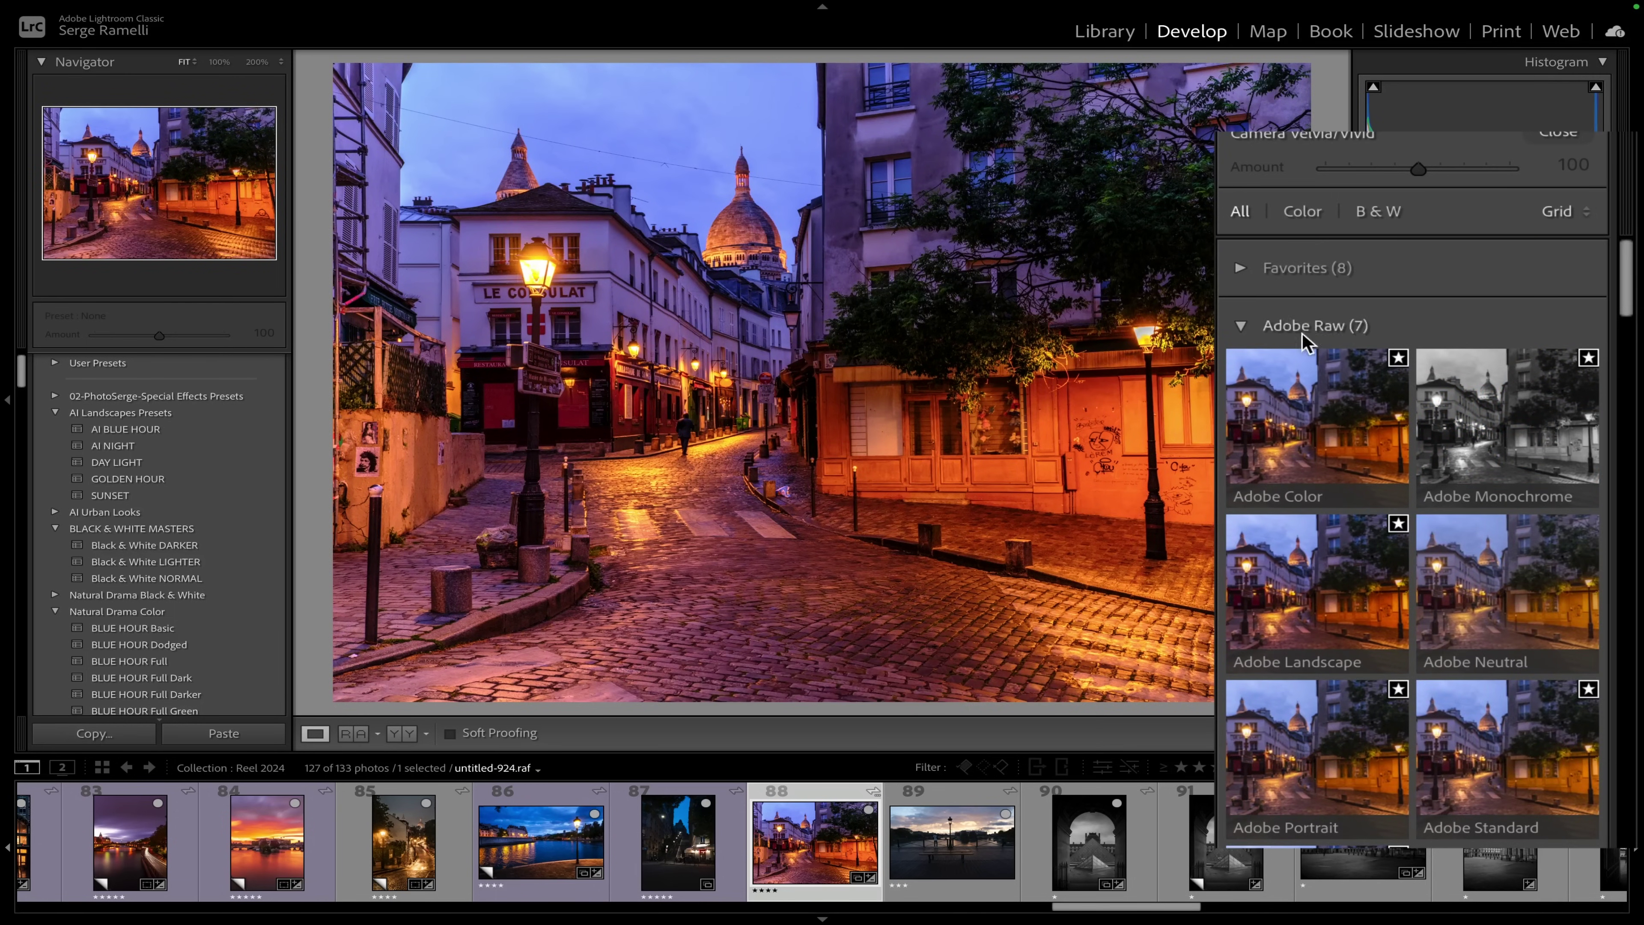
scroll(1288, 648, down, 3)
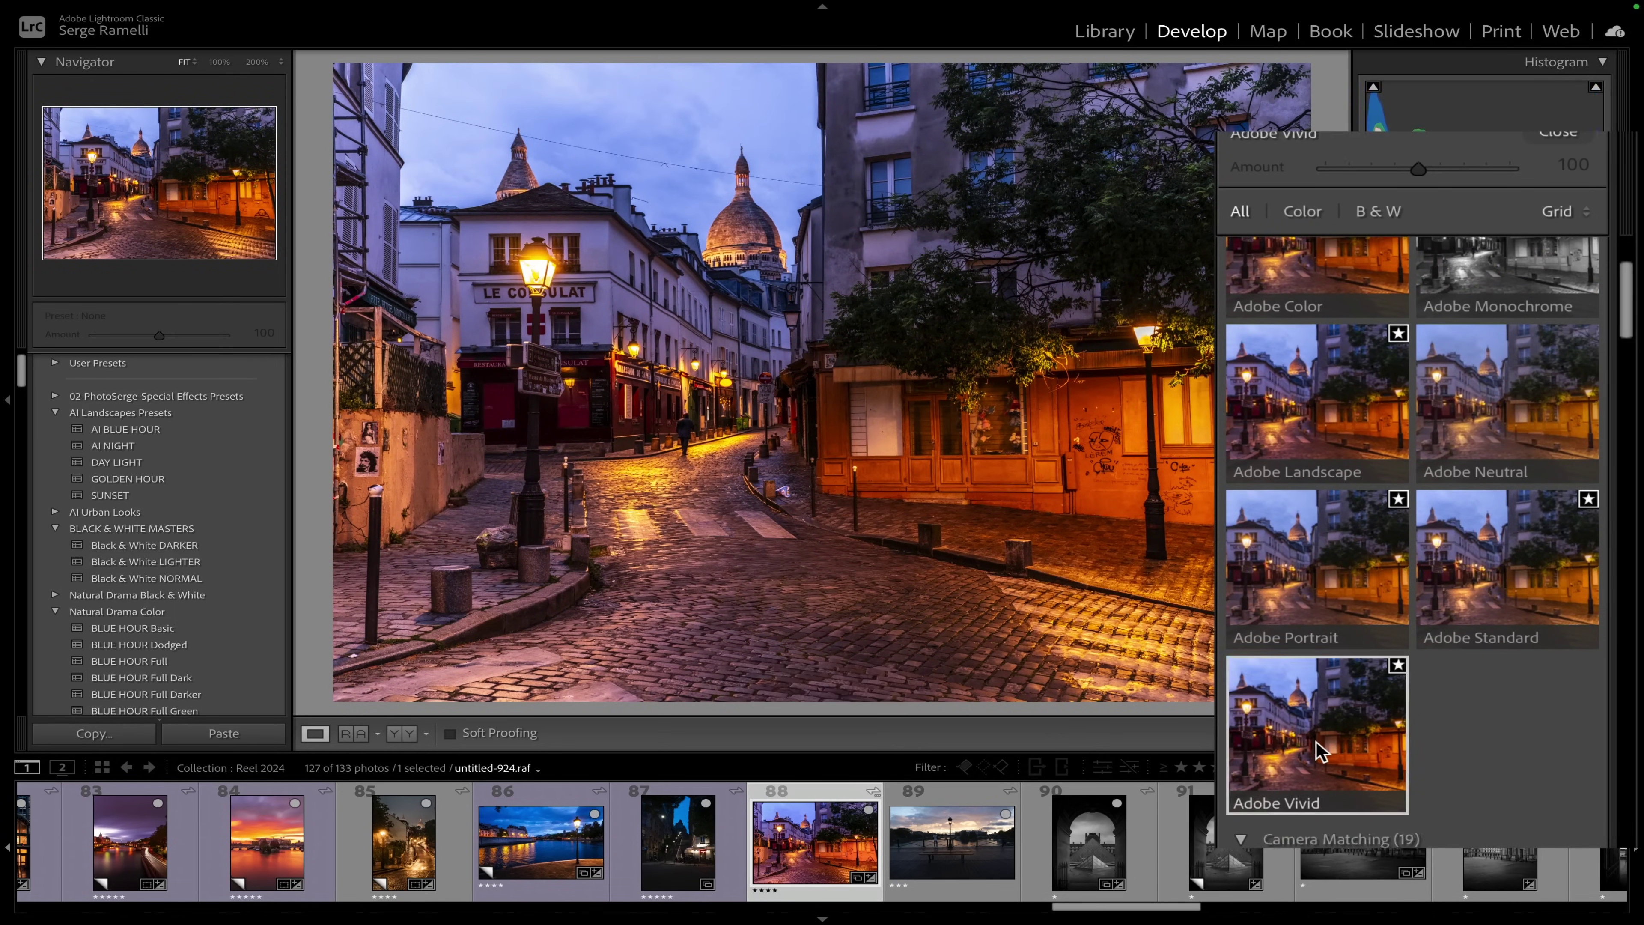
scroll(1424, 583, down, 10)
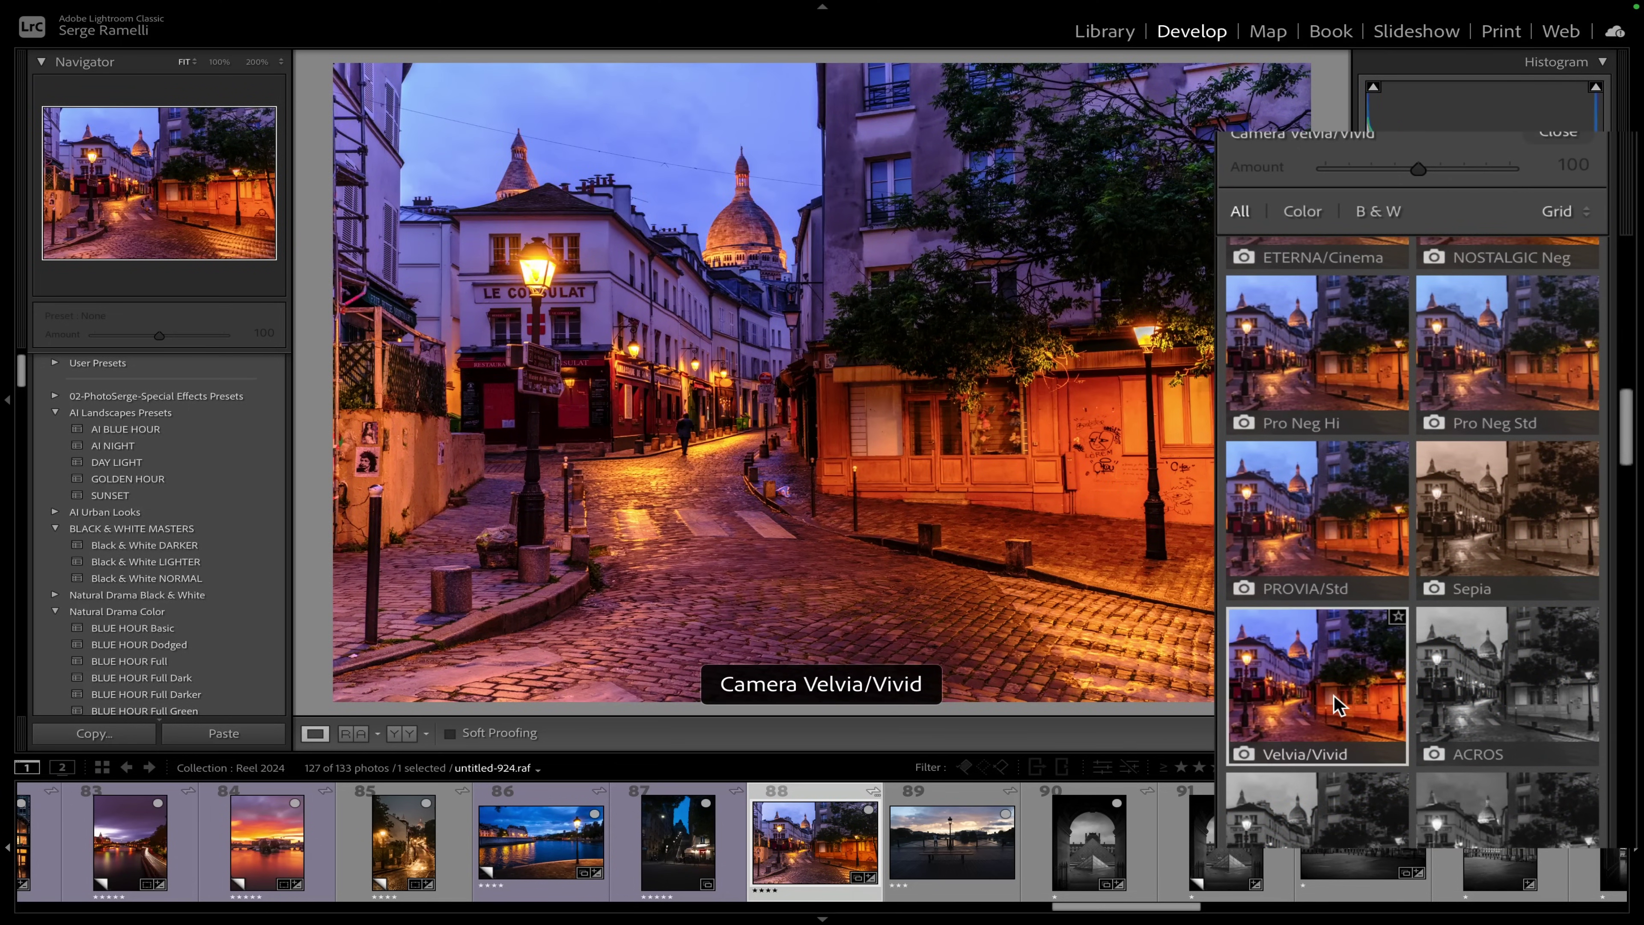
click(1554, 136)
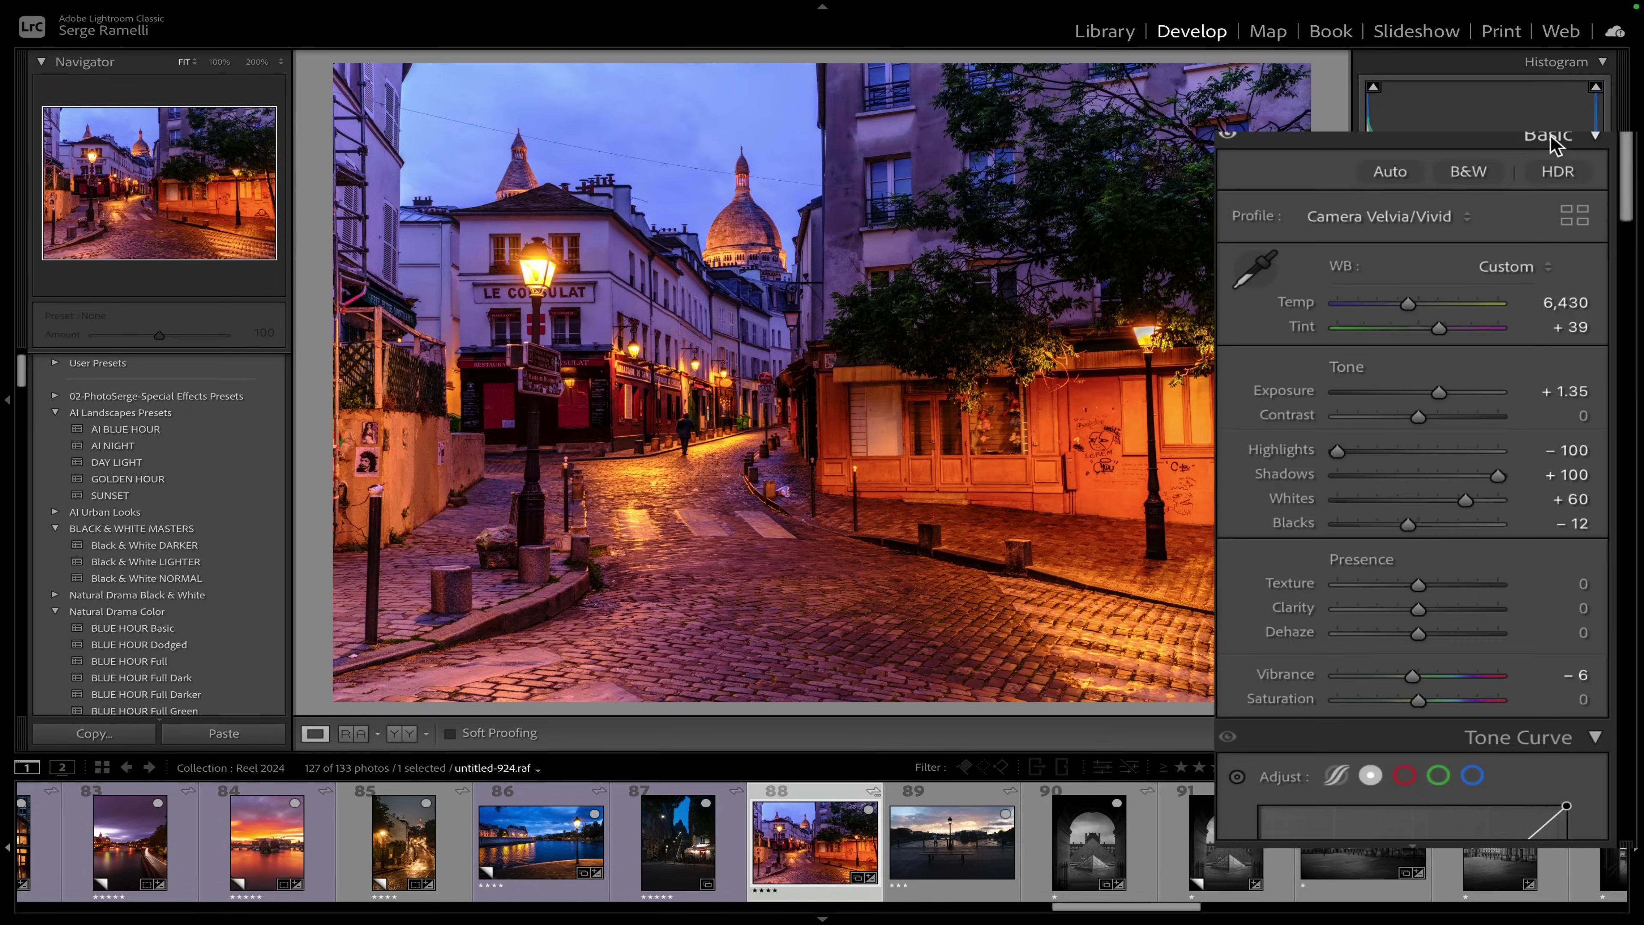
- Add a linear gradient mask over the bottom cobblestones with Exposure −0.79
scroll(1542, 422, down, 15)
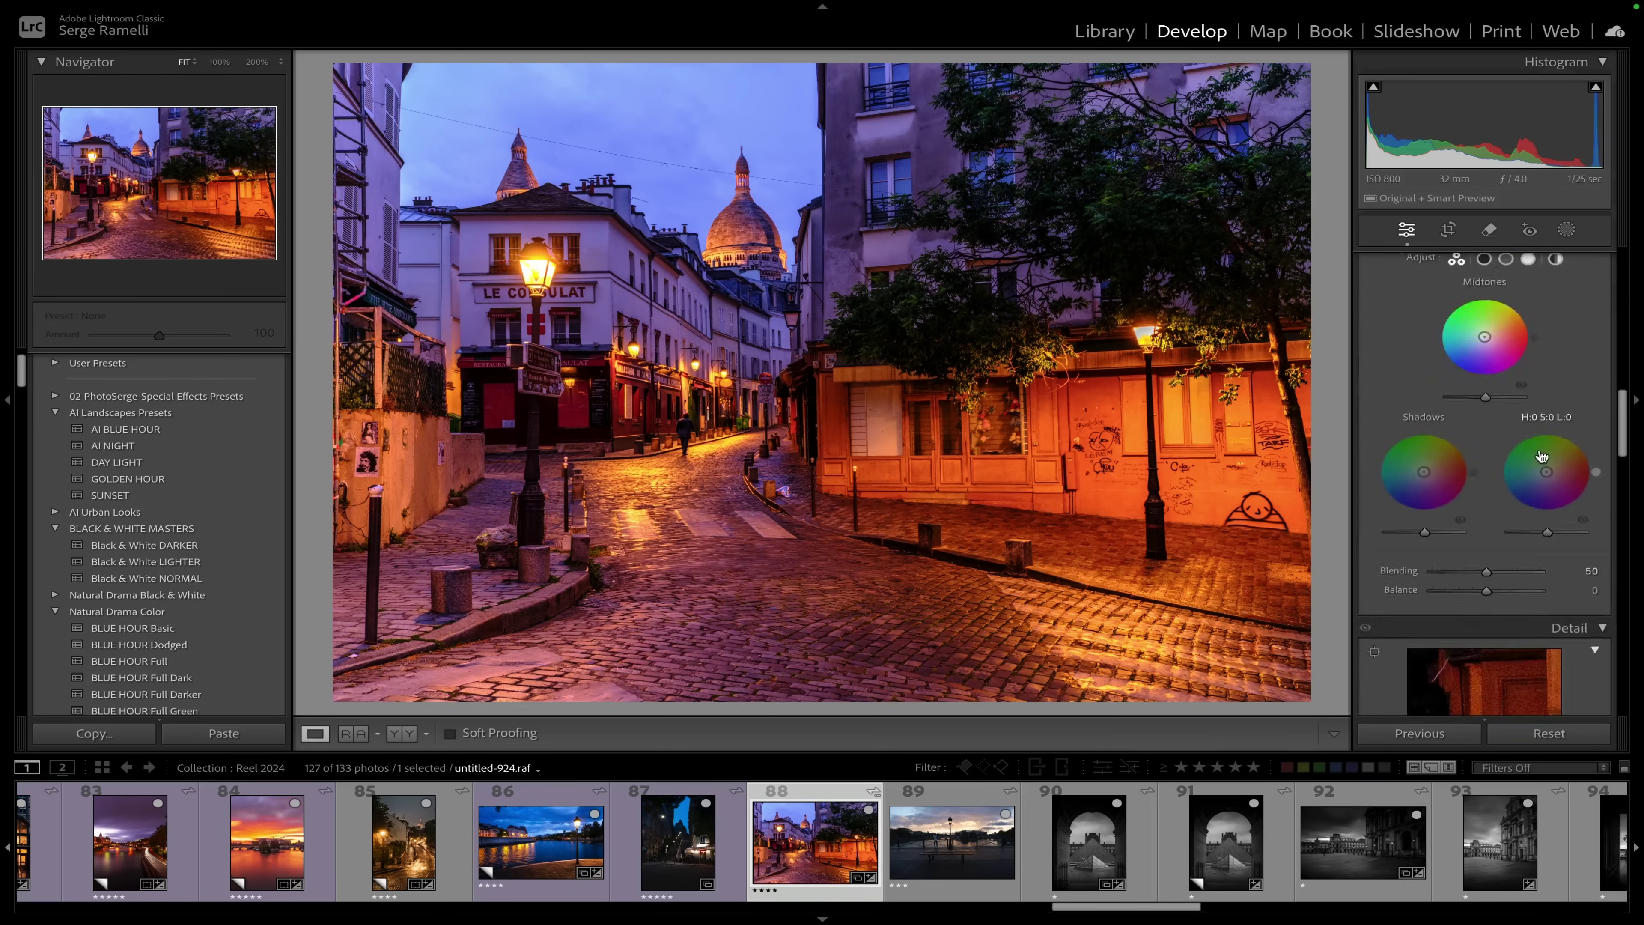
scroll(1542, 454, down, 5)
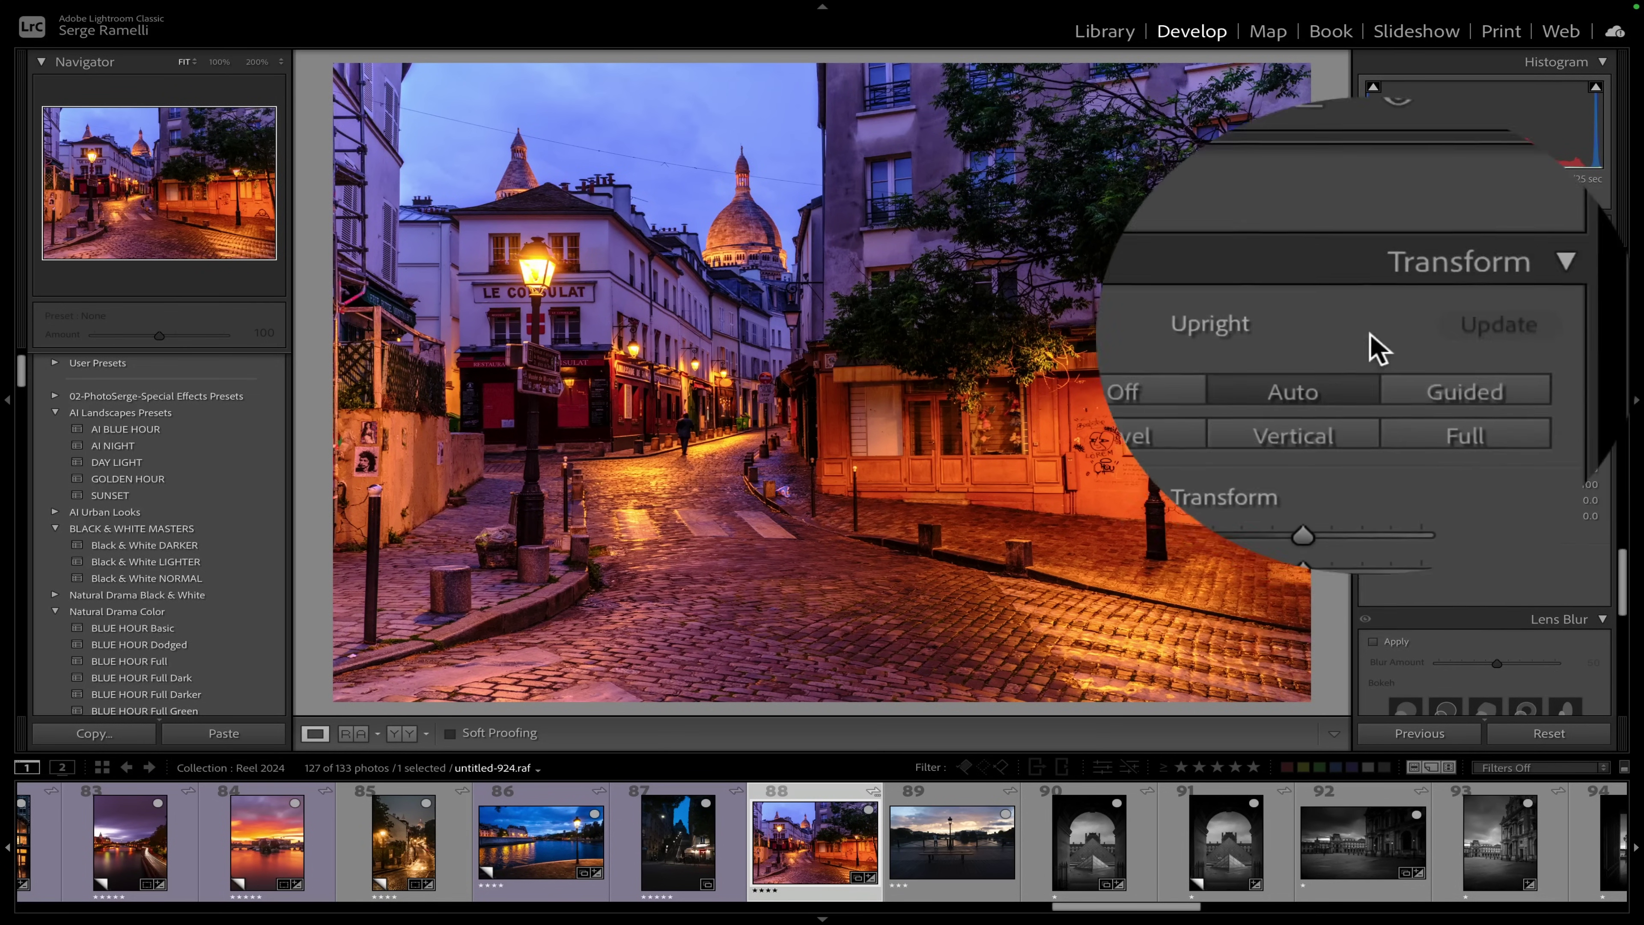
click(1466, 250)
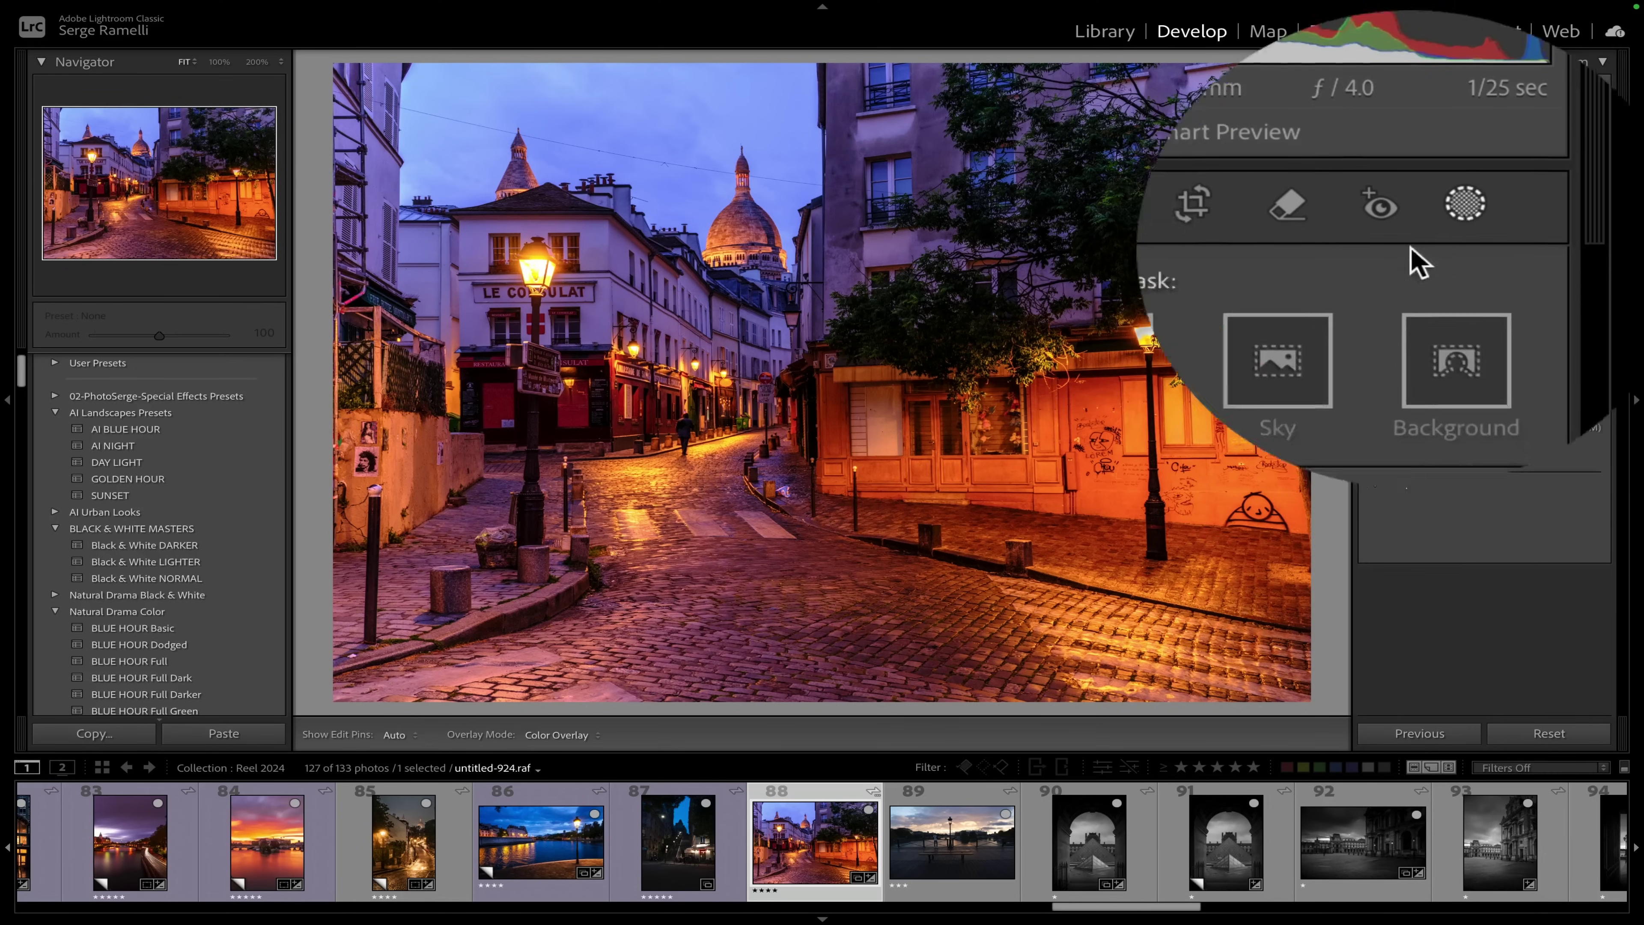
click(1373, 425)
drag(1039, 645, 1035, 535)
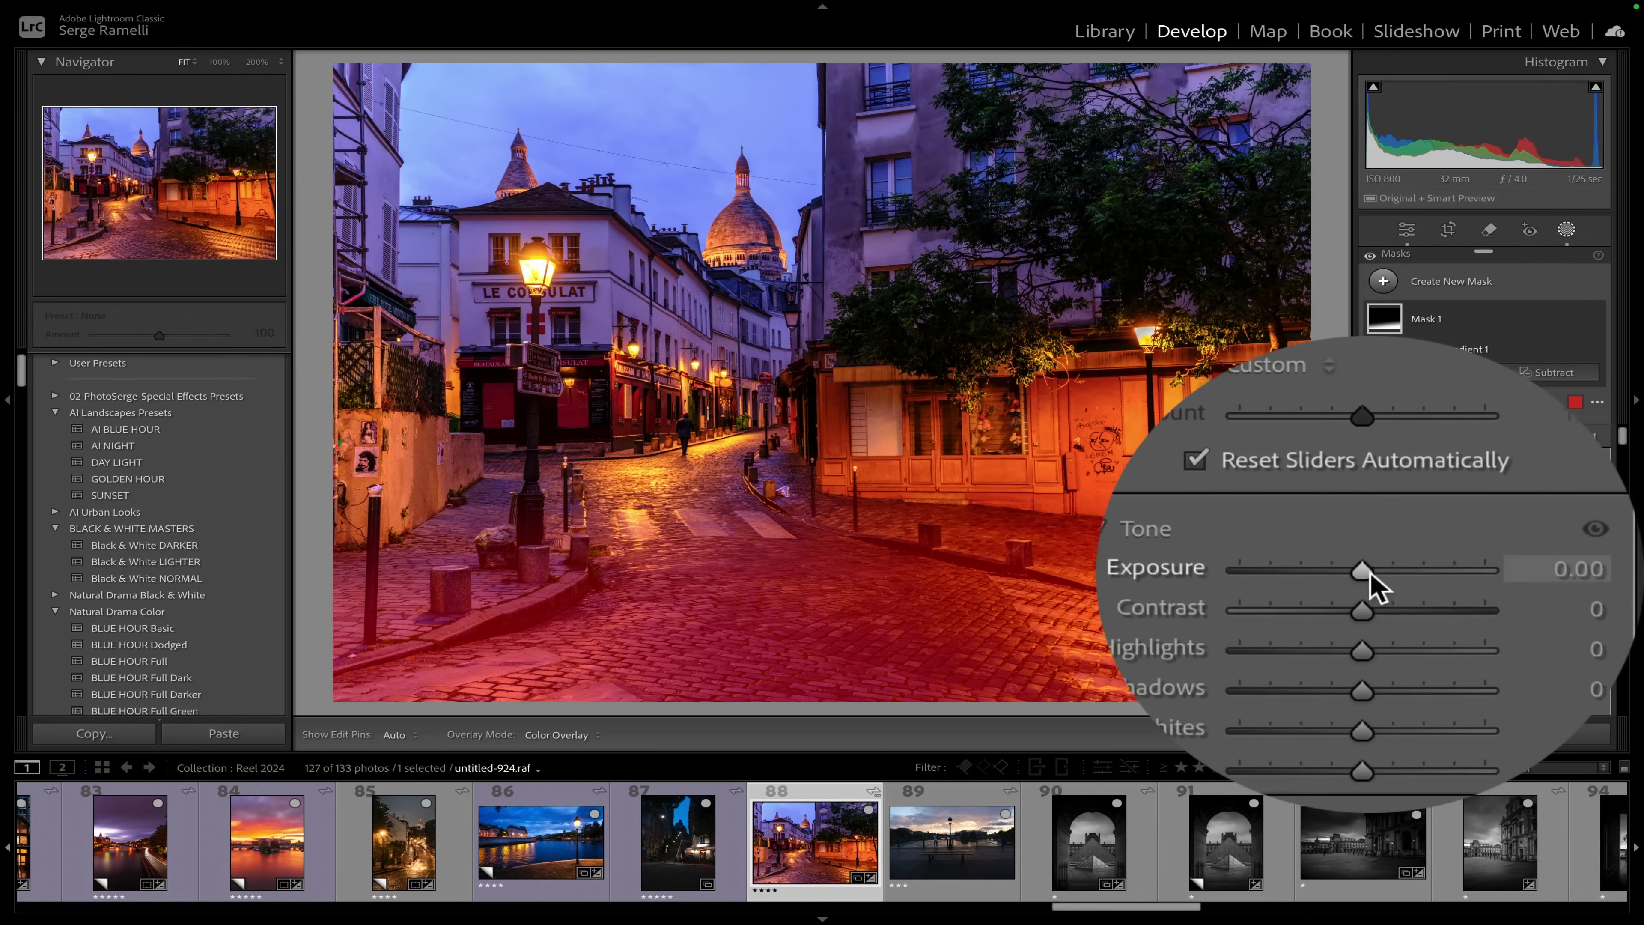
drag(1370, 572, 1360, 572)
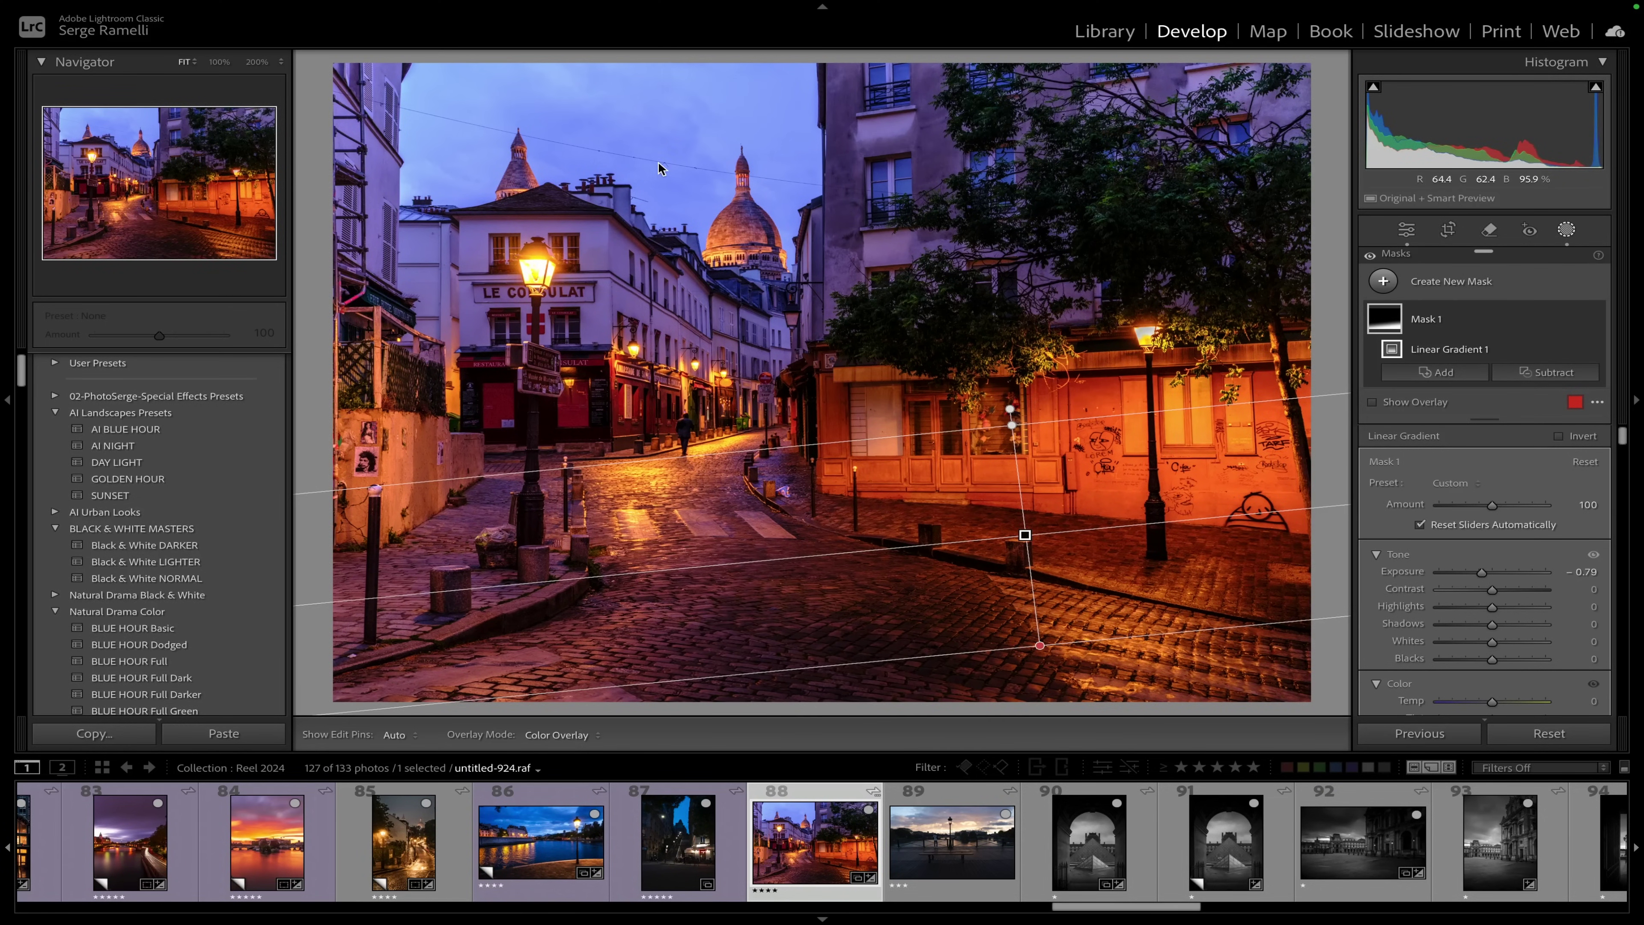
- Add a second linear gradient fading down from the sky with Exposure −0.87
click(1383, 281)
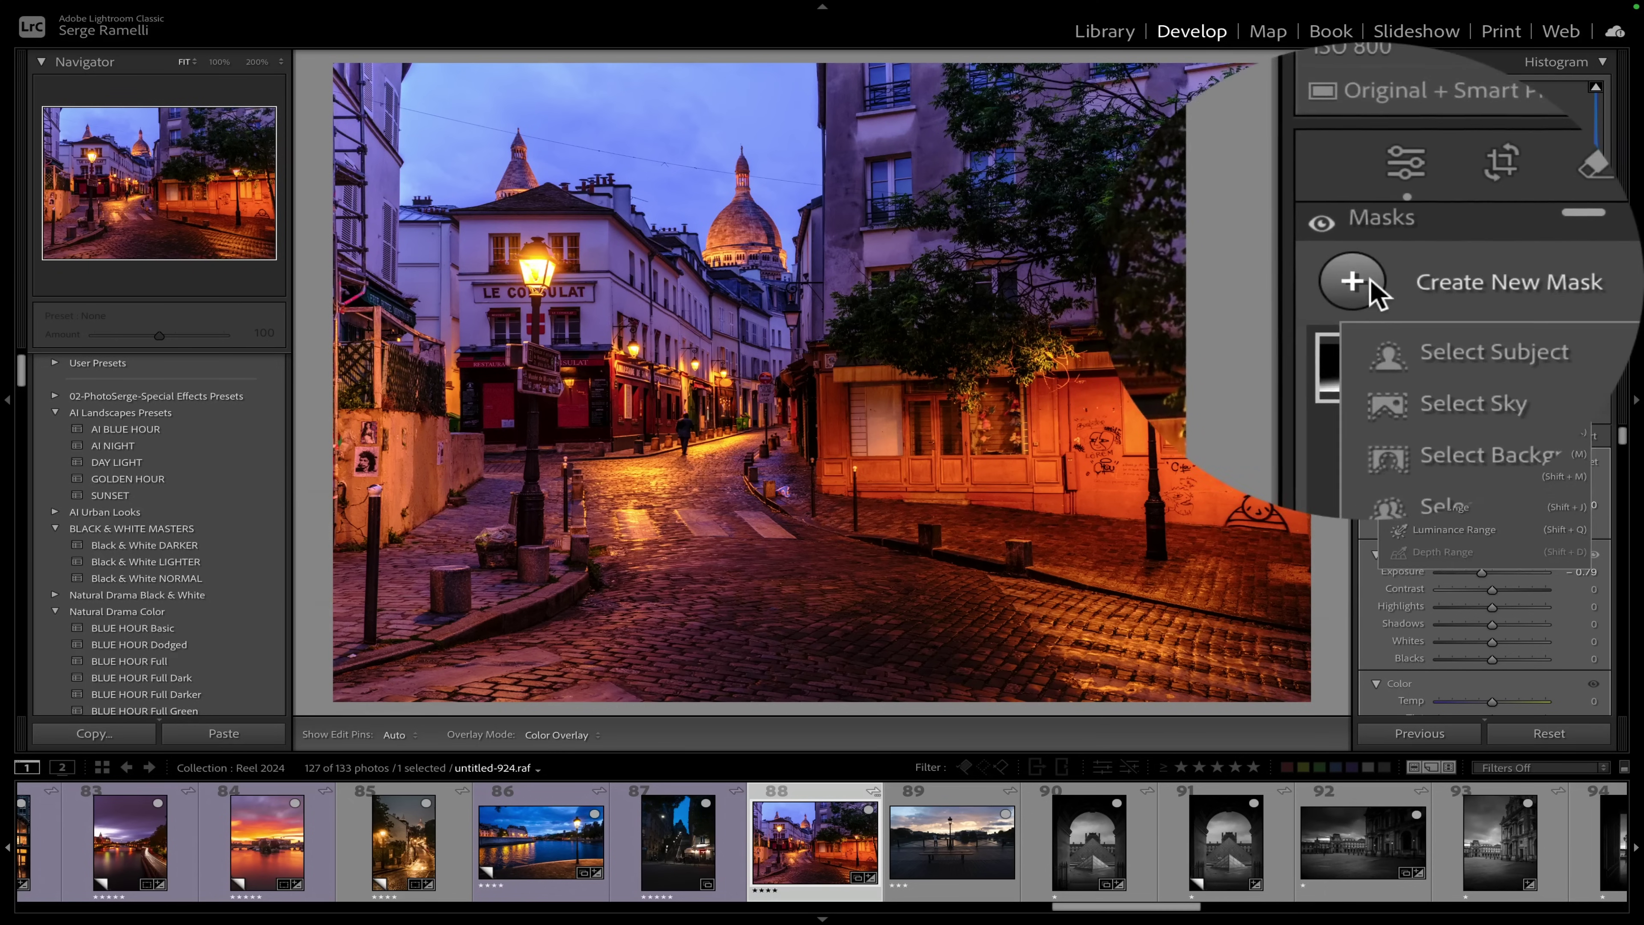
click(1360, 489)
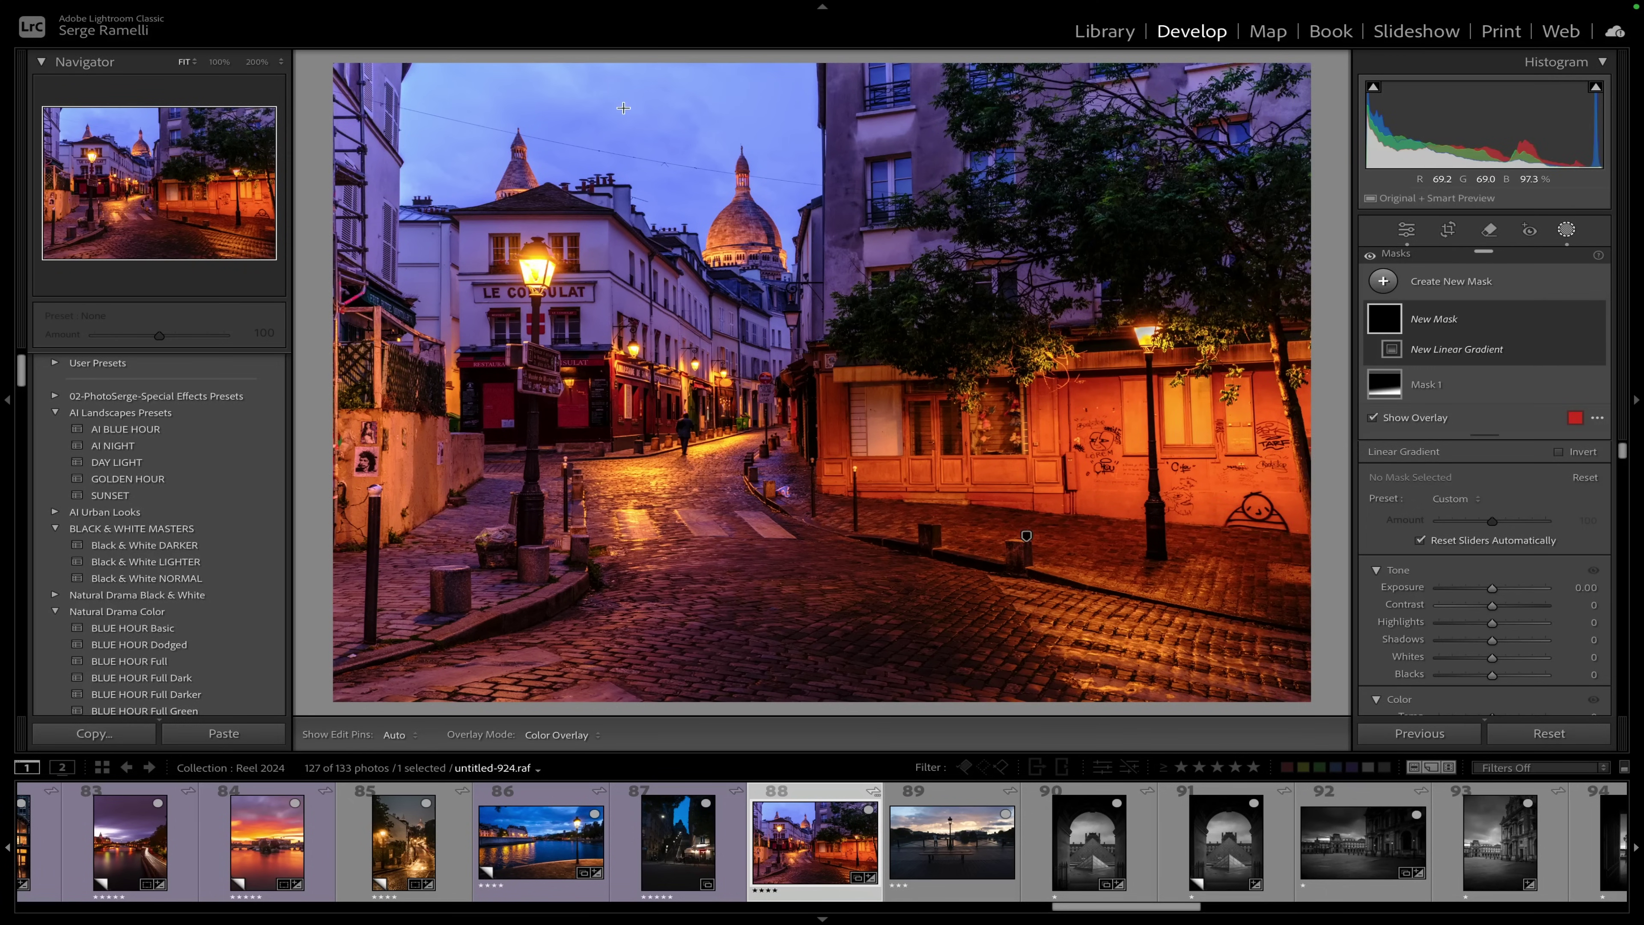
drag(624, 108, 670, 334)
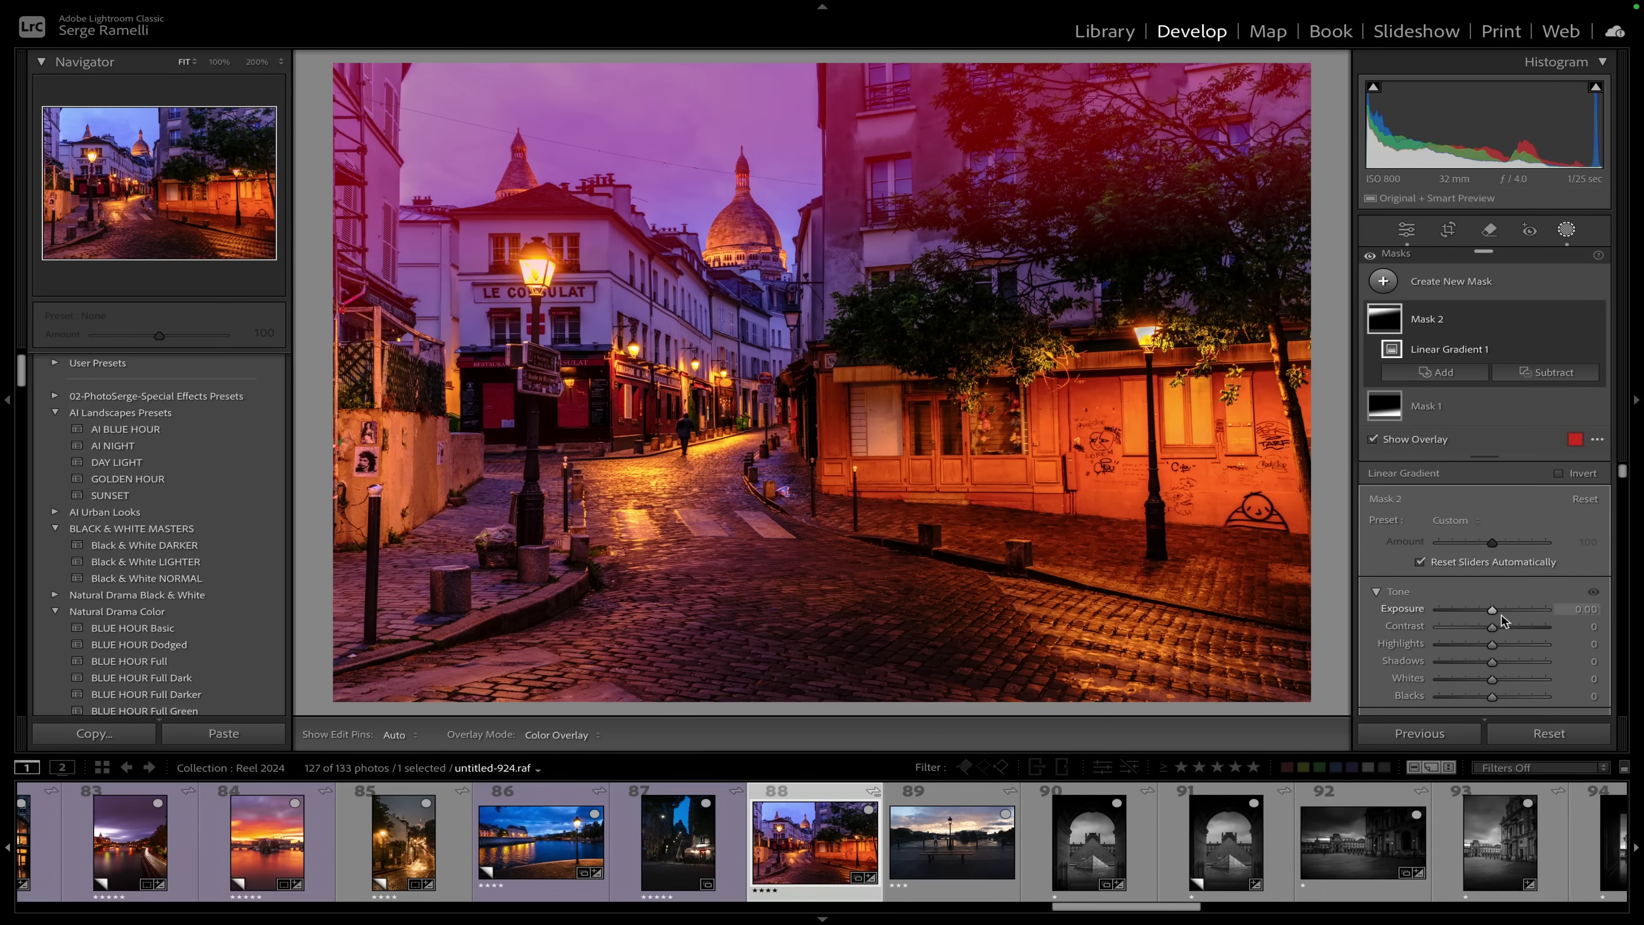
drag(1496, 615, 1482, 612)
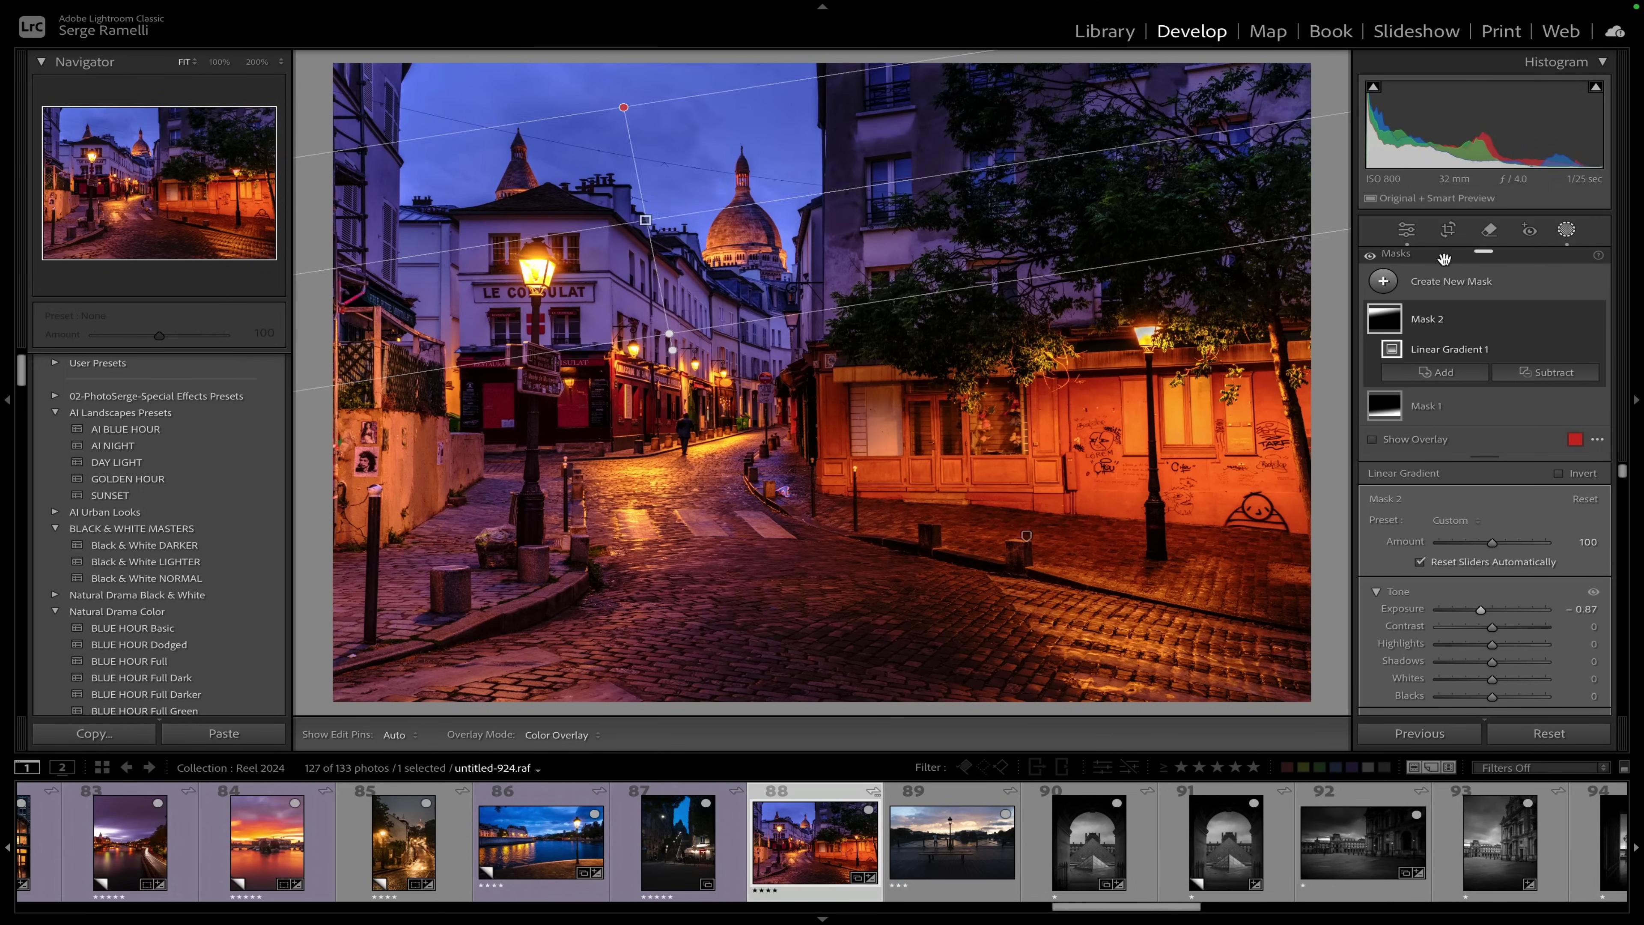
mouse_move(1576, 318)
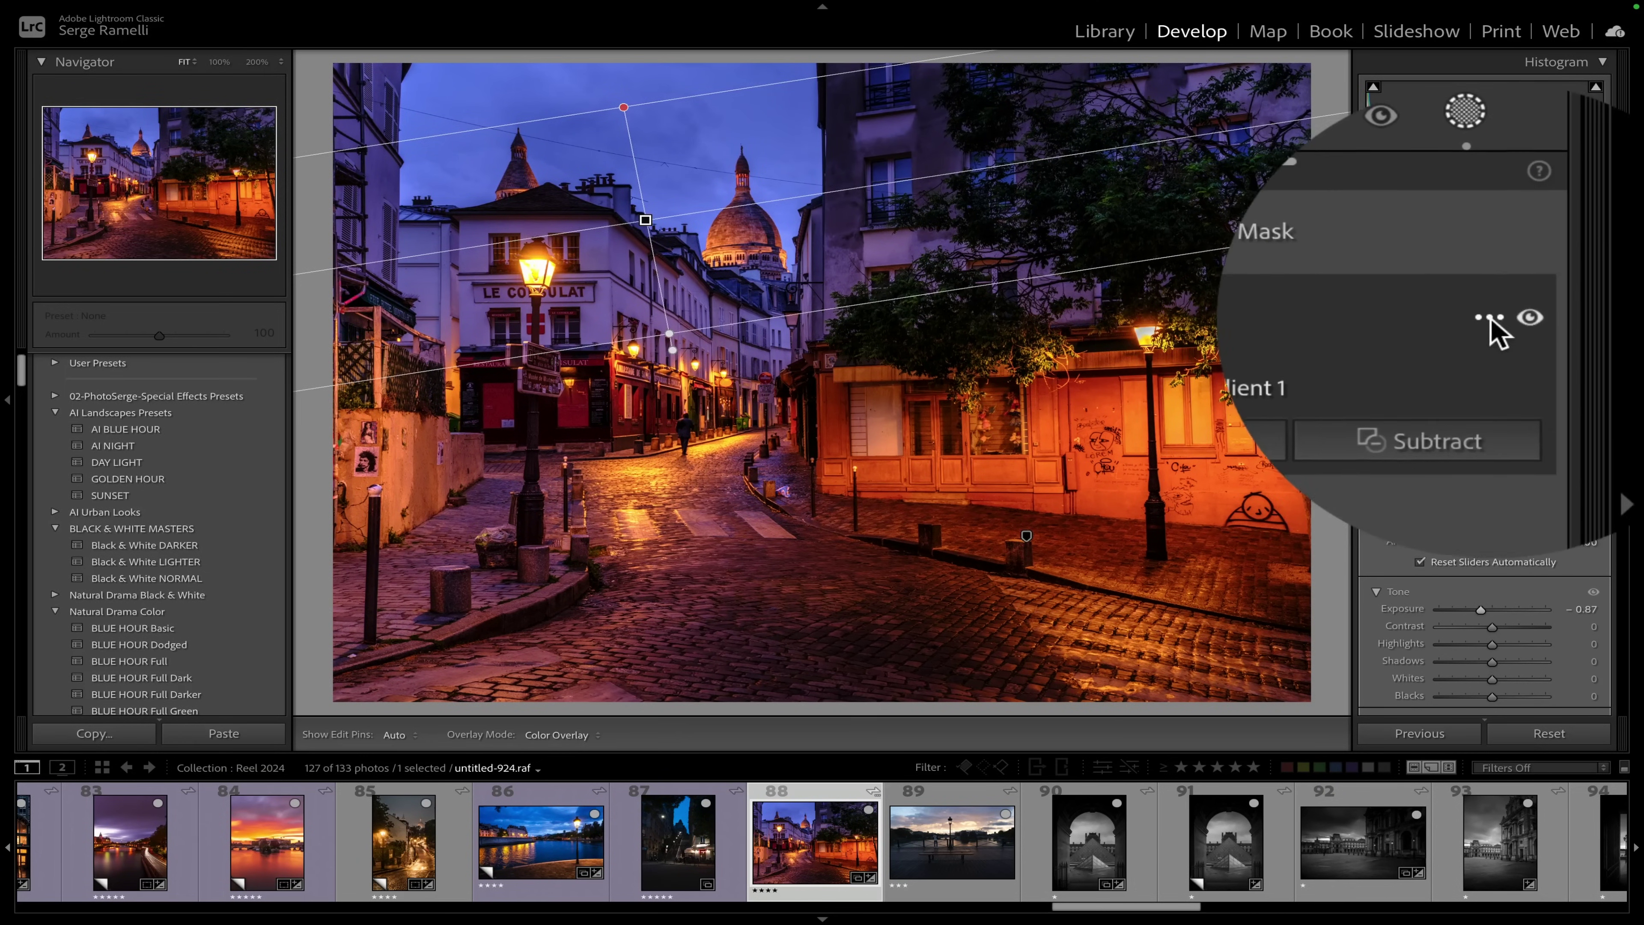
click(1491, 320)
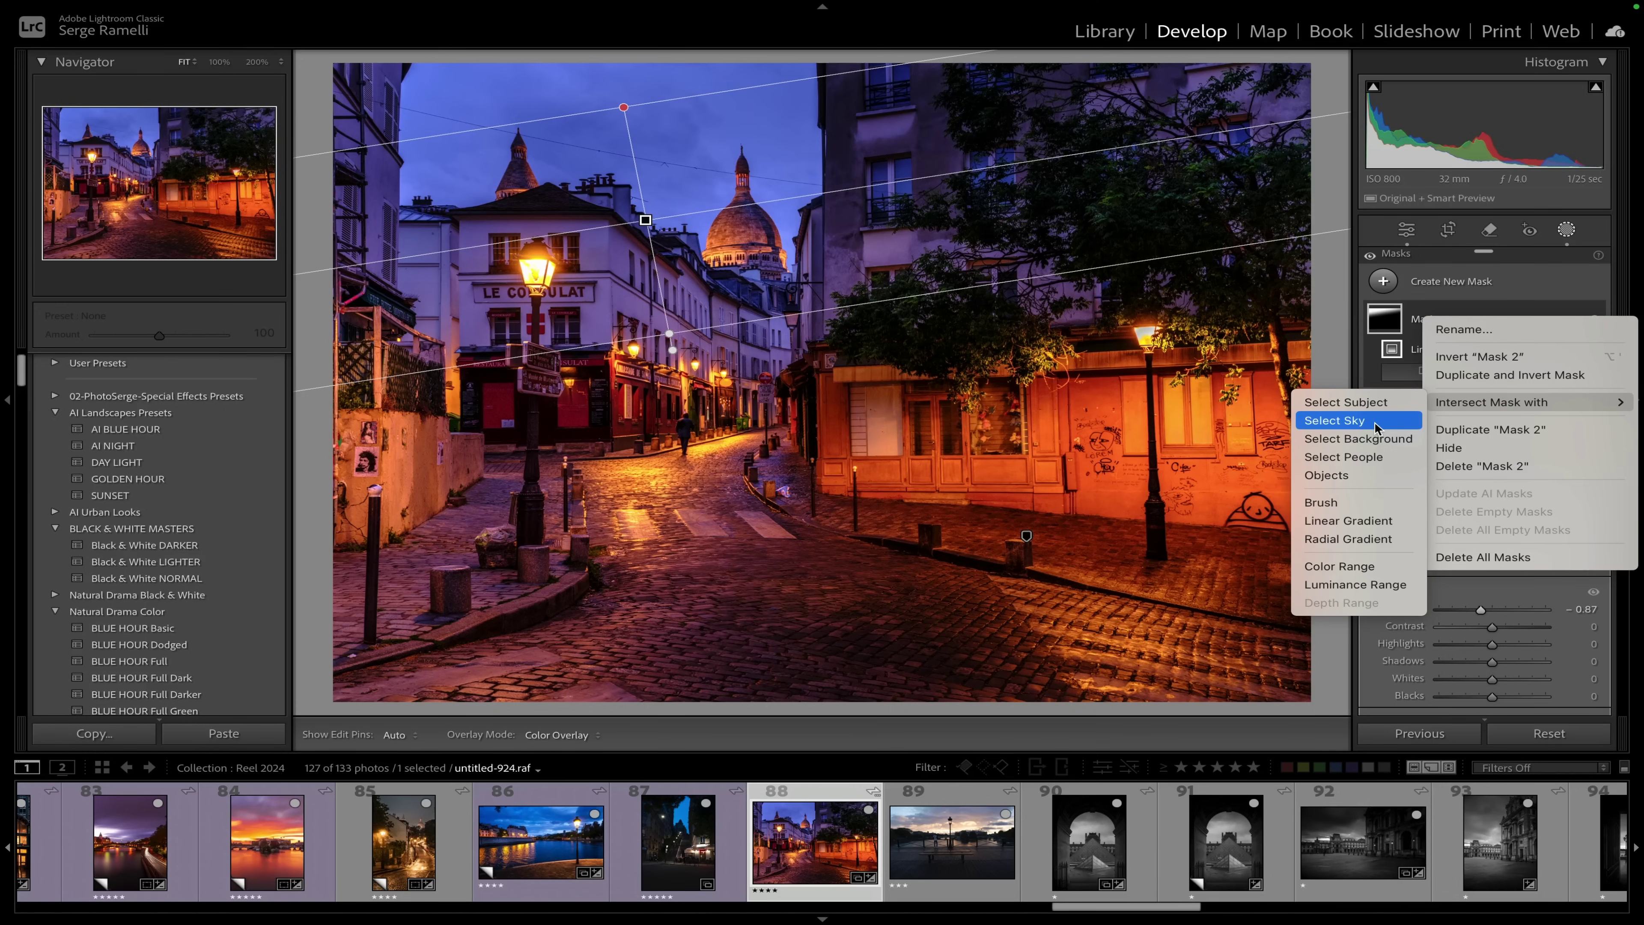
- Intersect Mask 2 with Select Sky and toggle its visibility to compare, leaving it on
click(1335, 421)
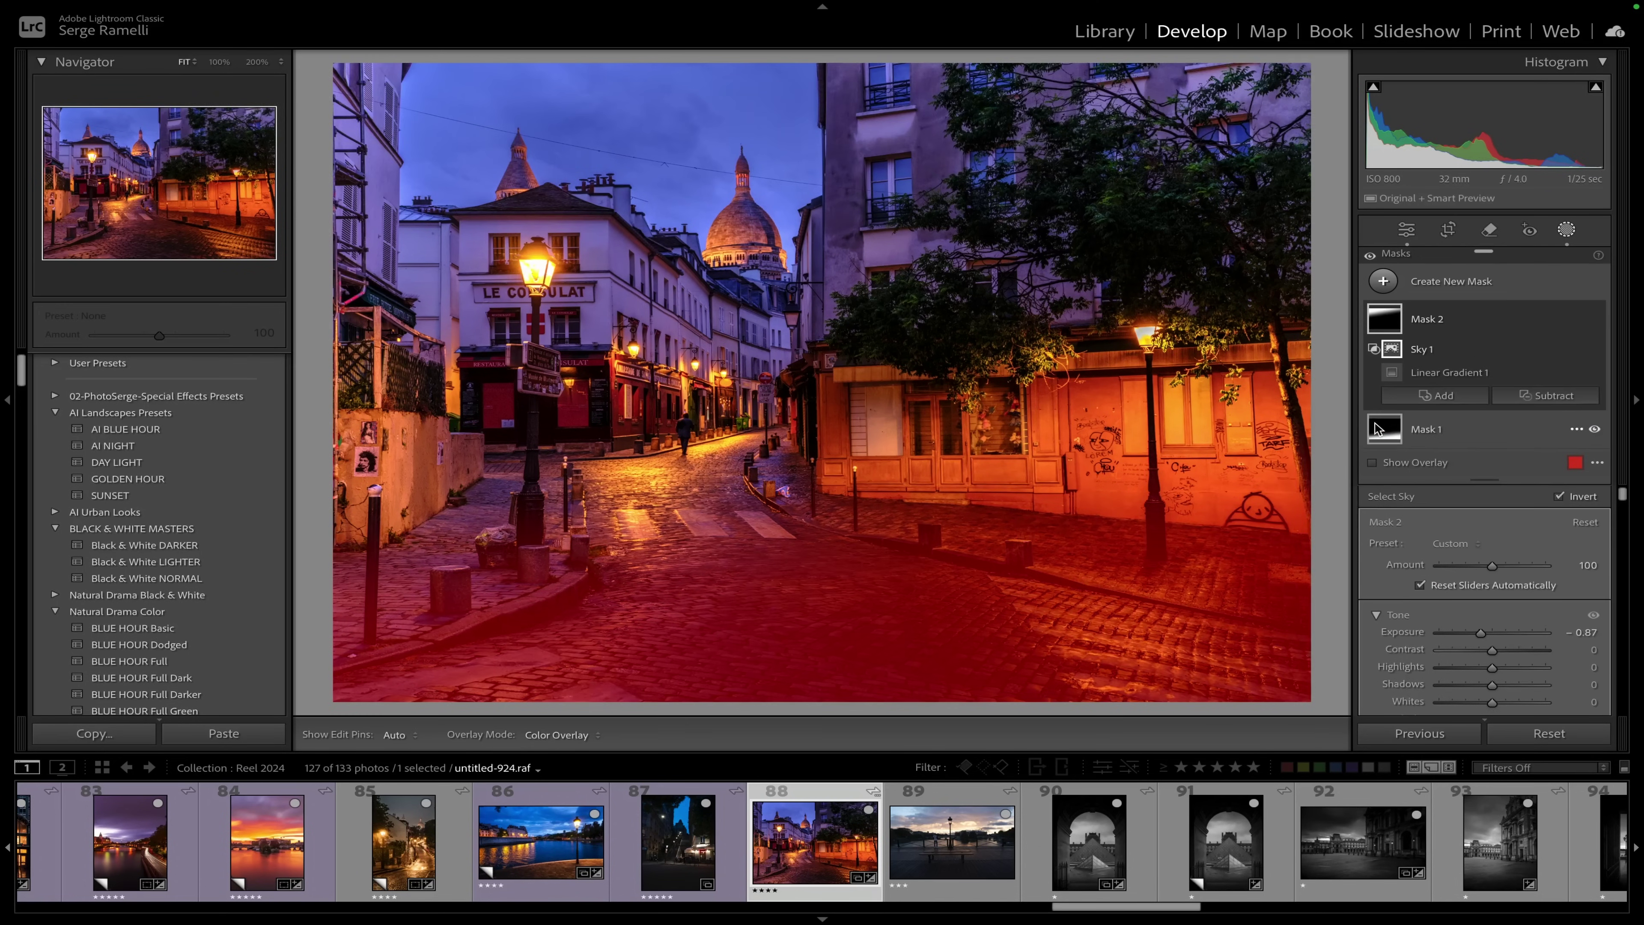
click(1595, 319)
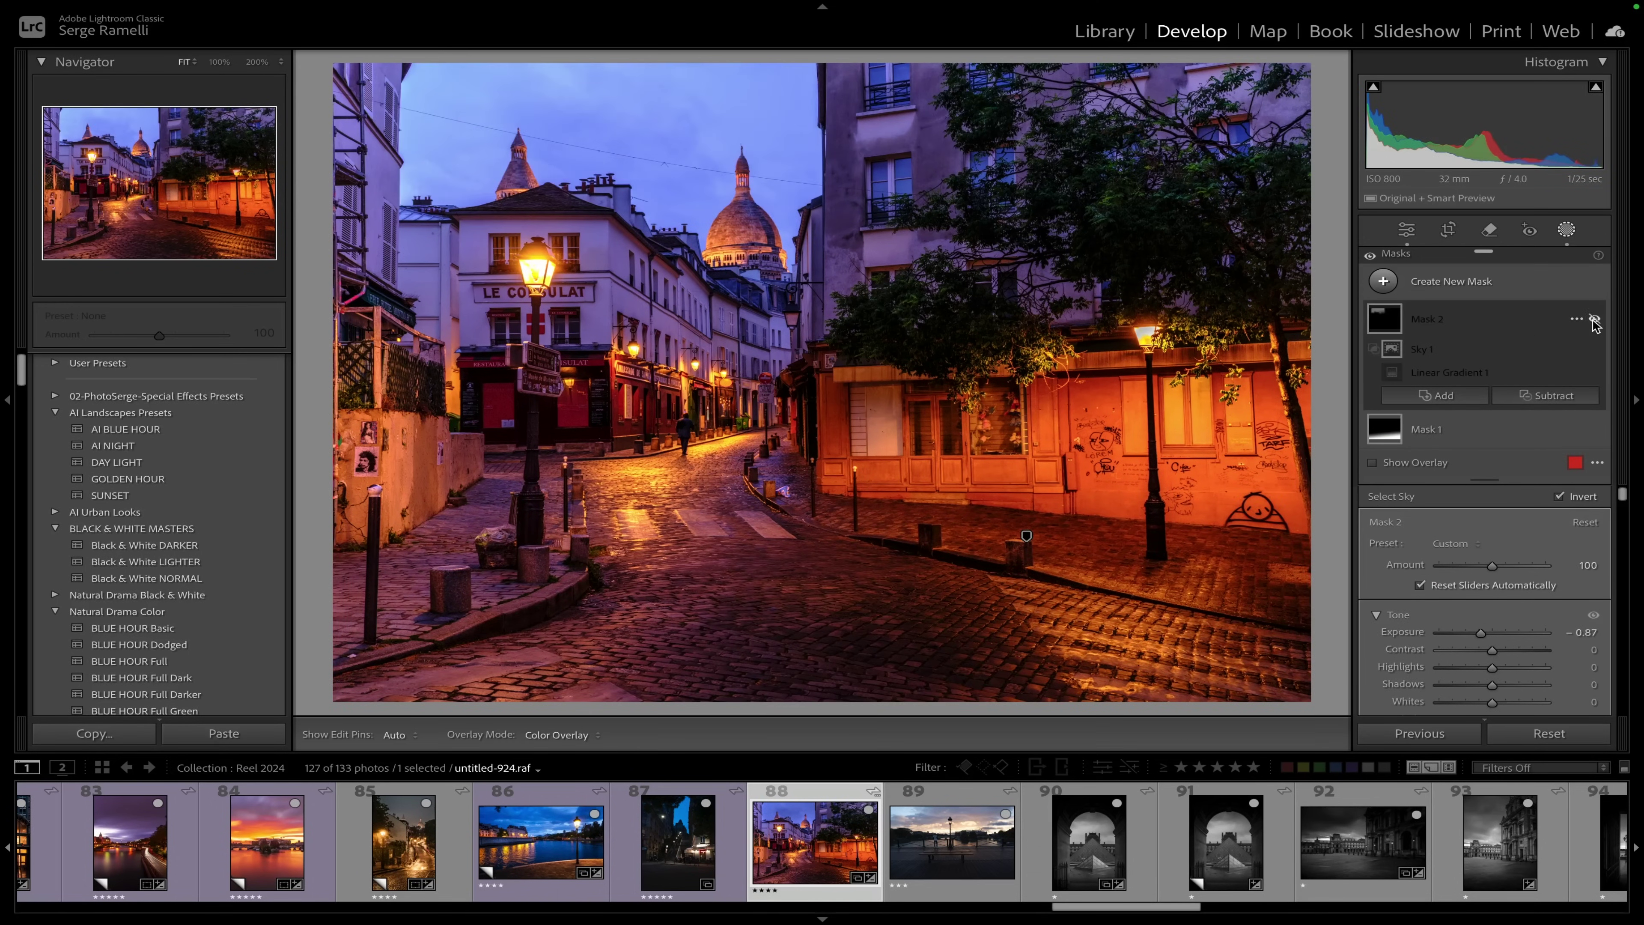
click(1595, 319)
click(1595, 319)
click(1595, 319)
click(1594, 319)
click(1595, 319)
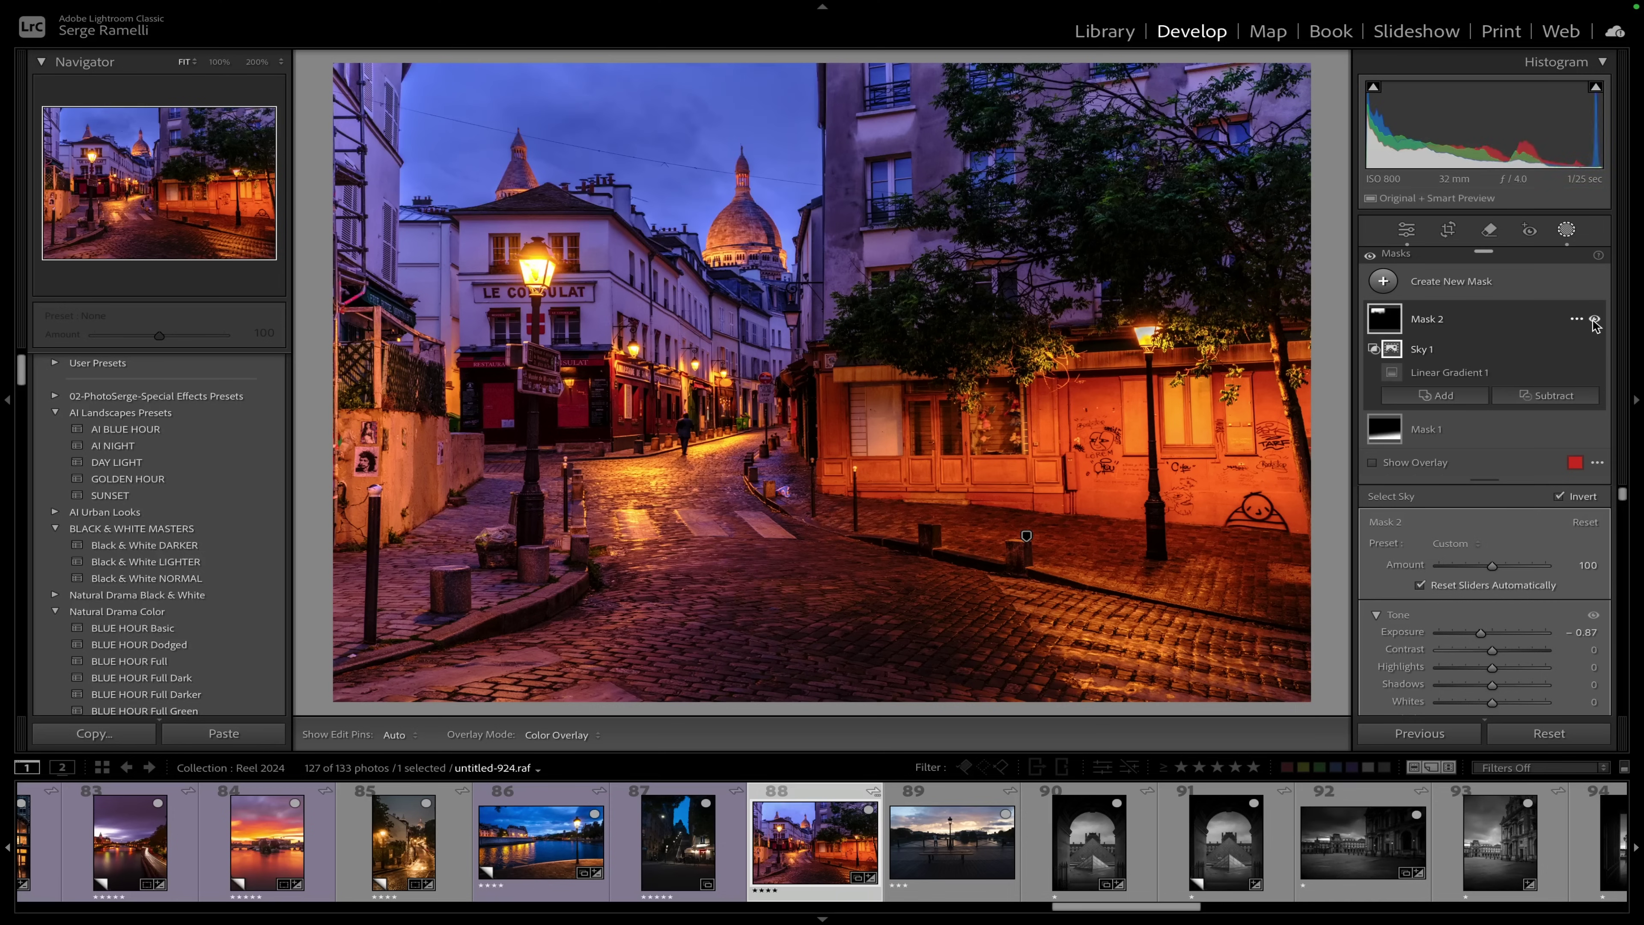
click(1595, 319)
click(1595, 319)
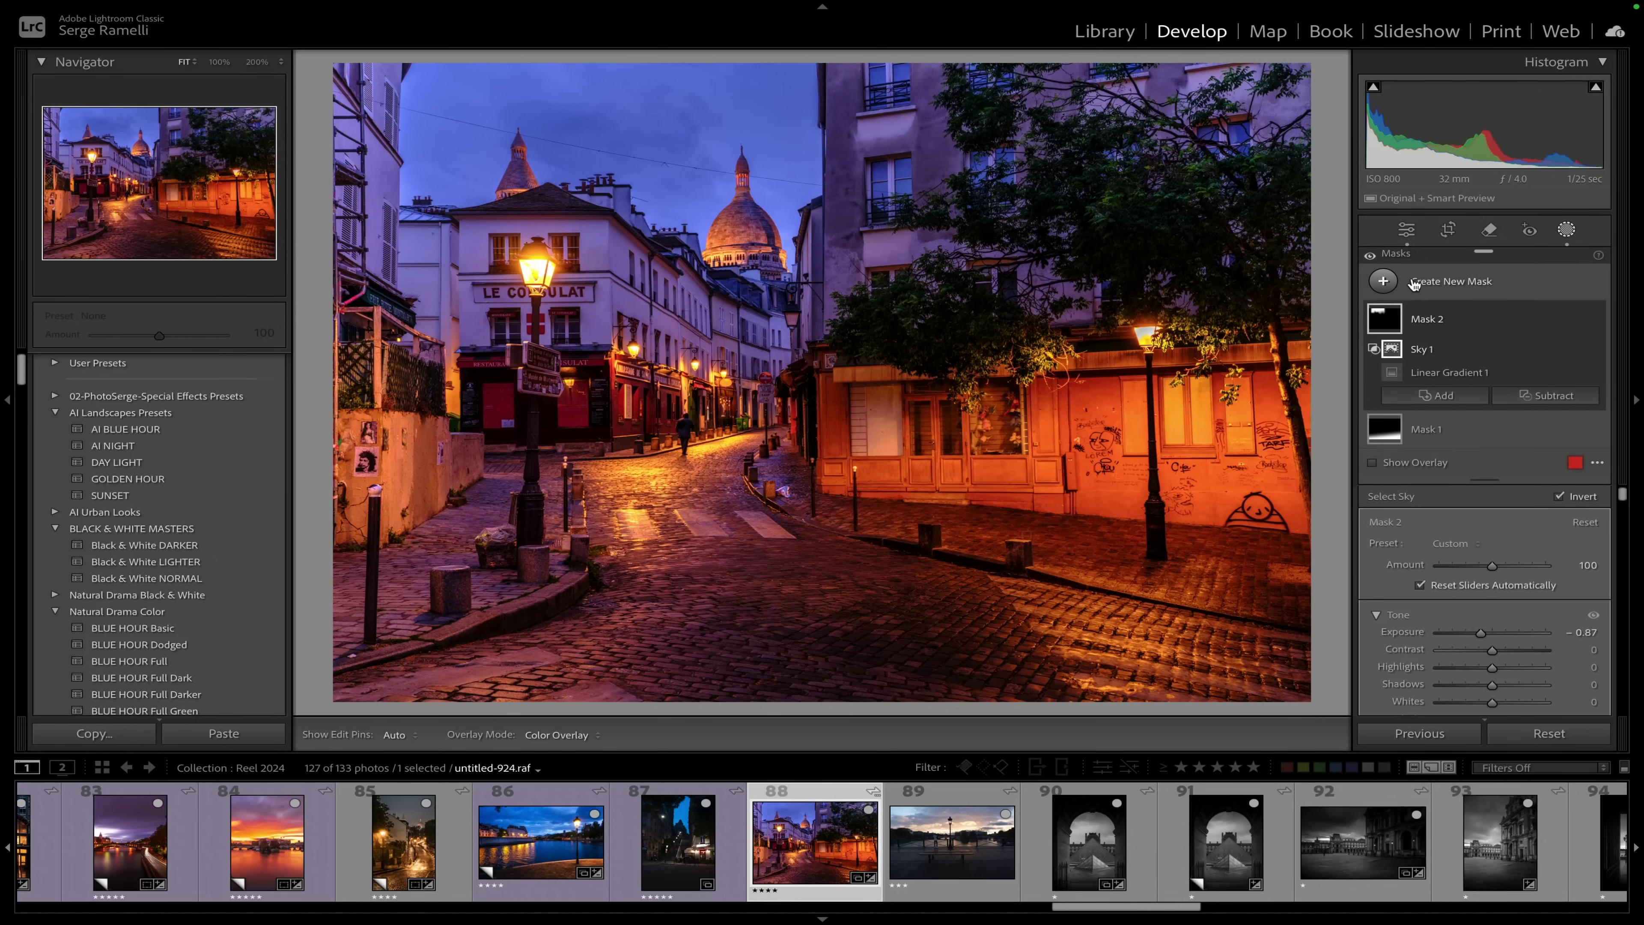
- Draw a radial gradient ellipse over the Sacré-Cœur dome and set its Exposure to about +0.85
click(1396, 285)
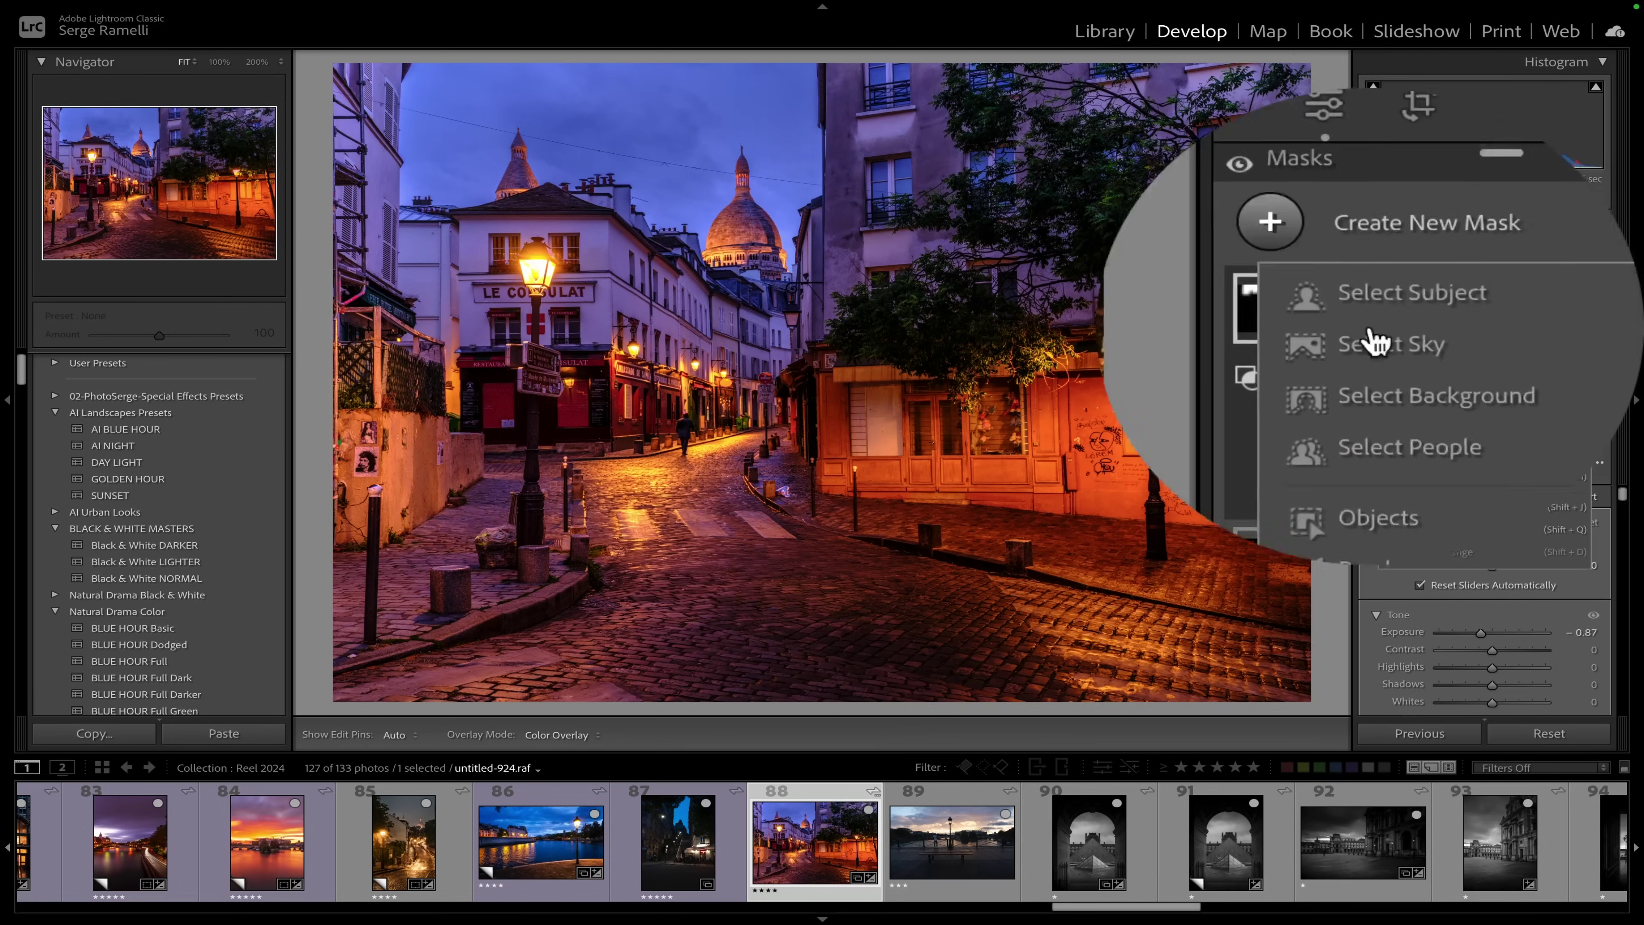
click(1385, 485)
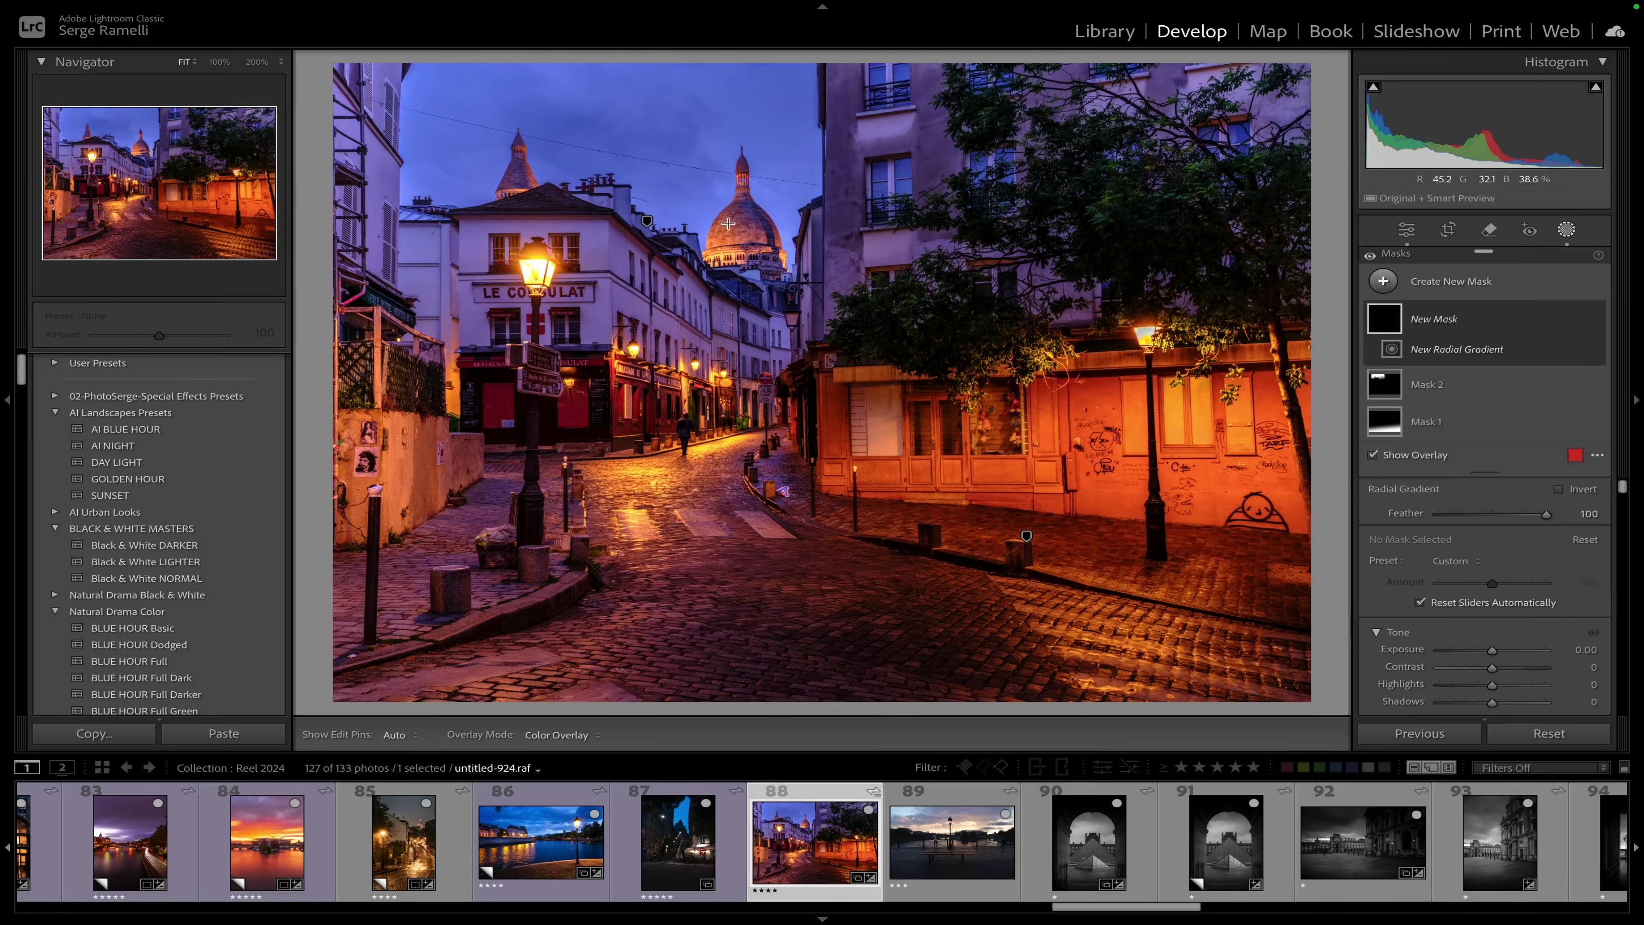
drag(698, 210, 780, 243)
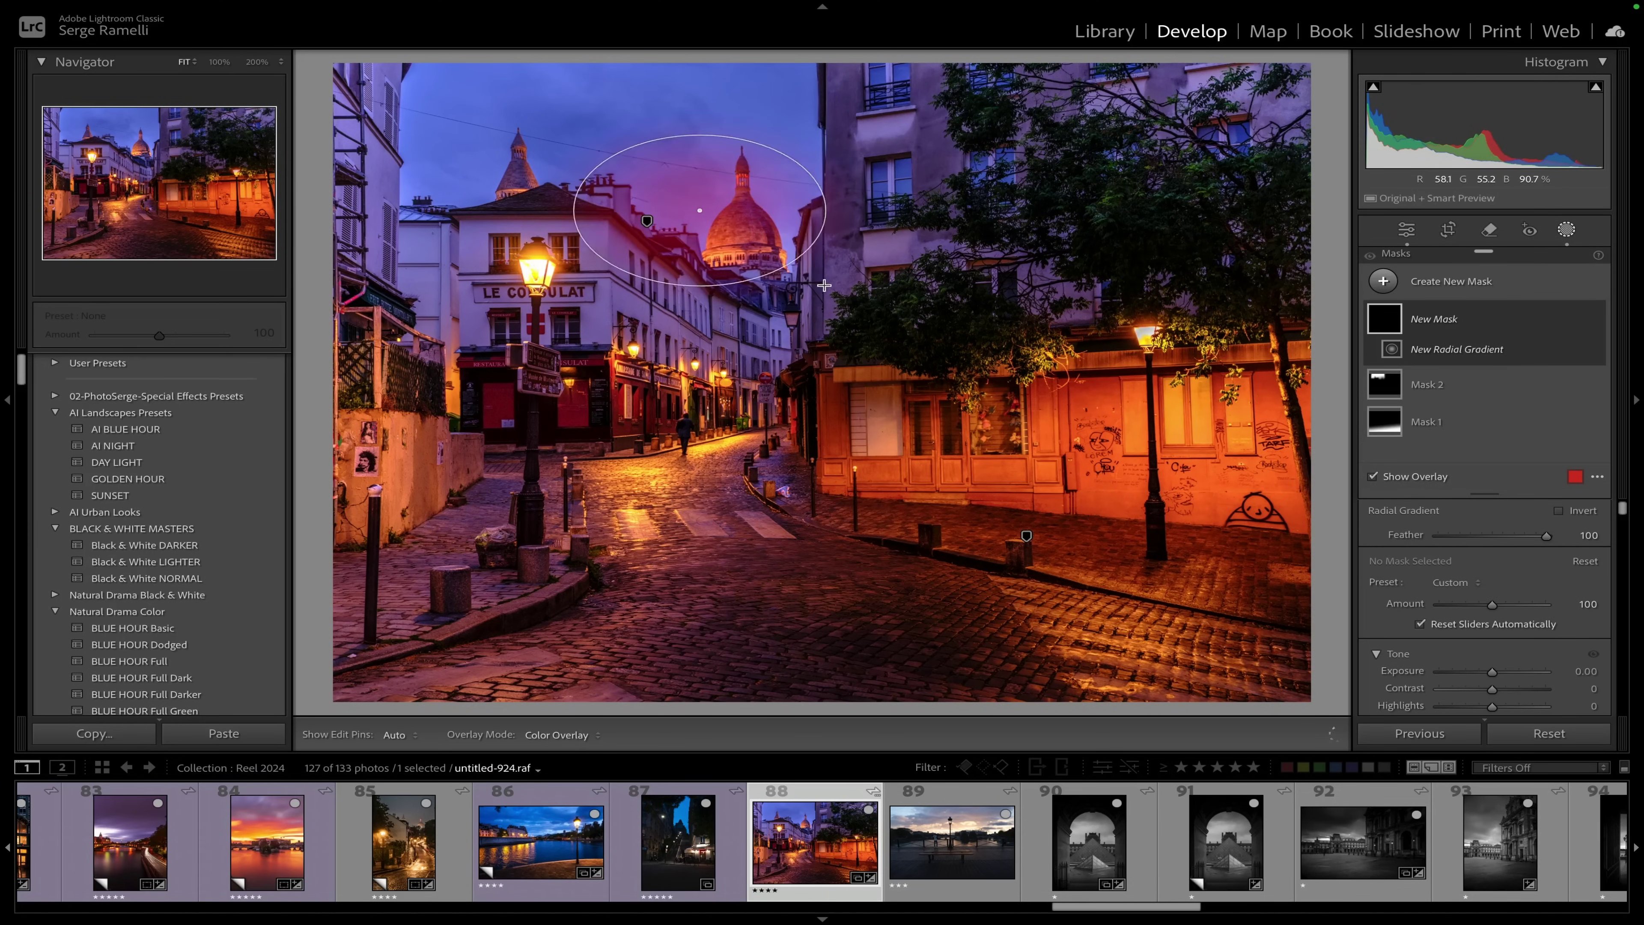
drag(846, 323, 848, 324)
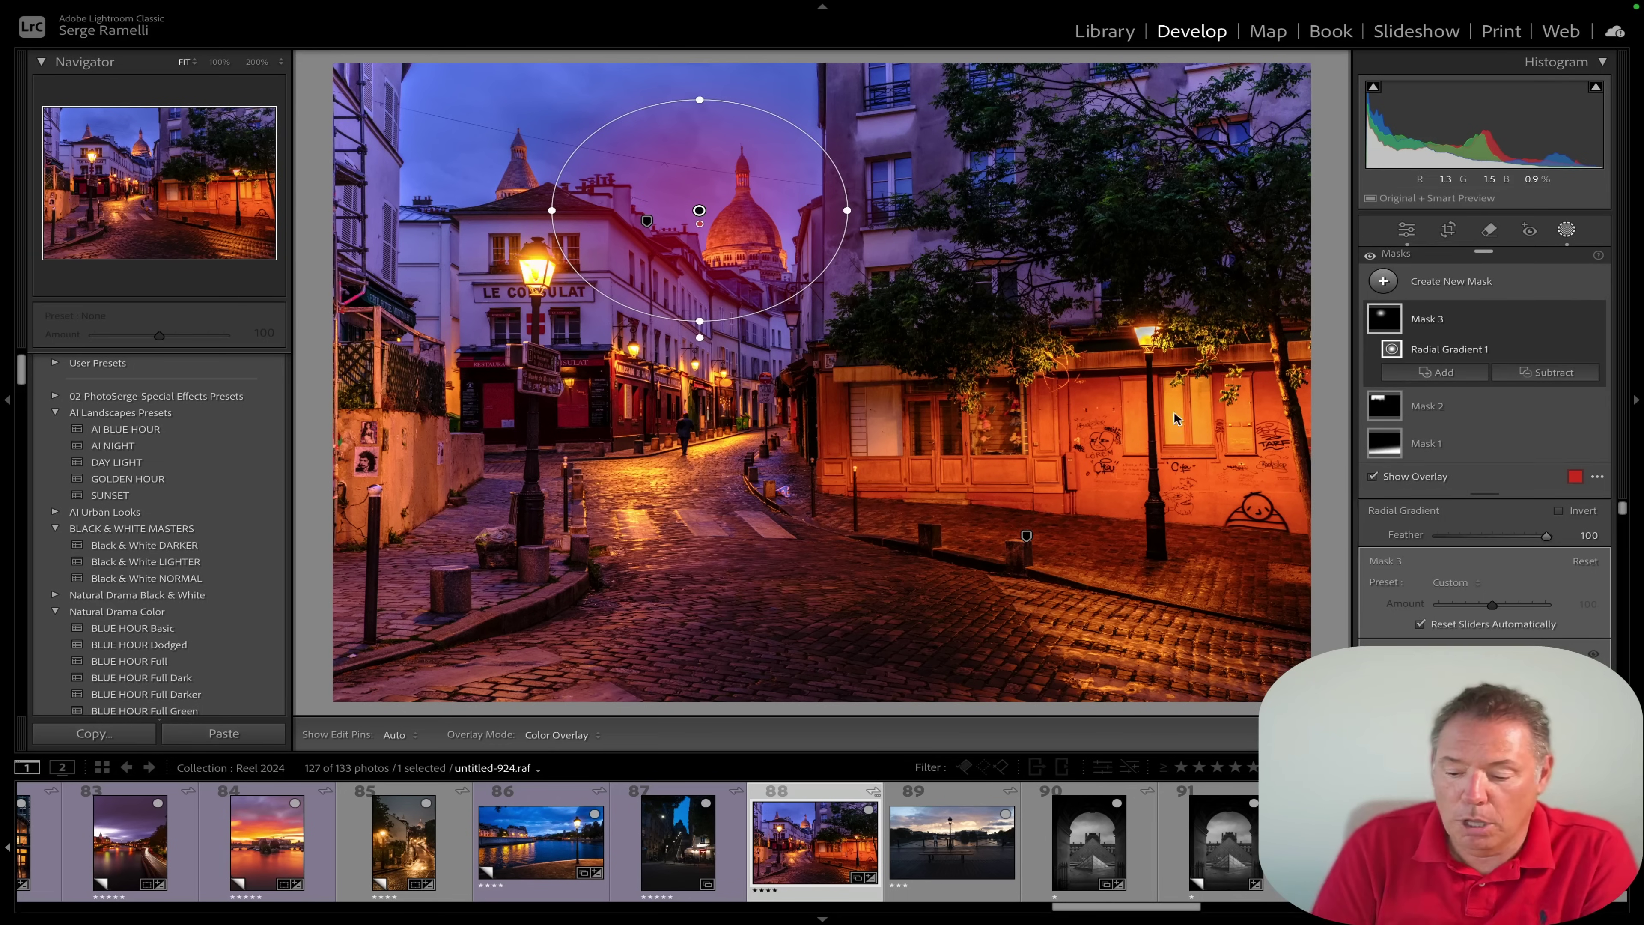
drag(1371, 676, 1366, 674)
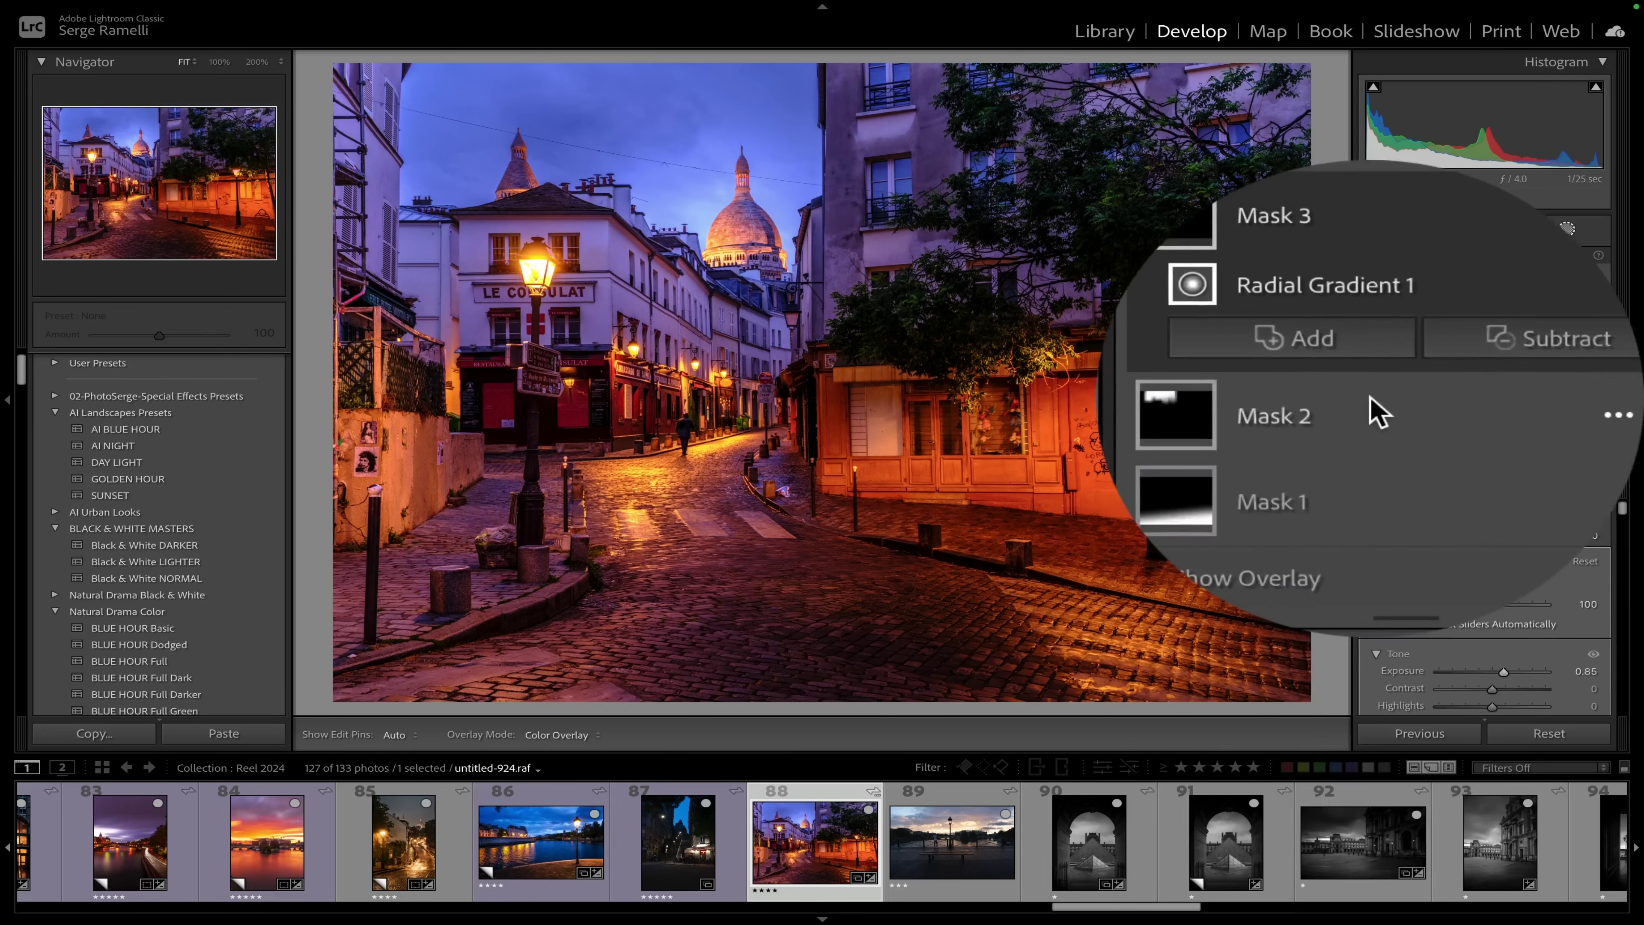
- Restrict Mask 3 to the detected sky and nudge the radial gradient up and left
click(1488, 323)
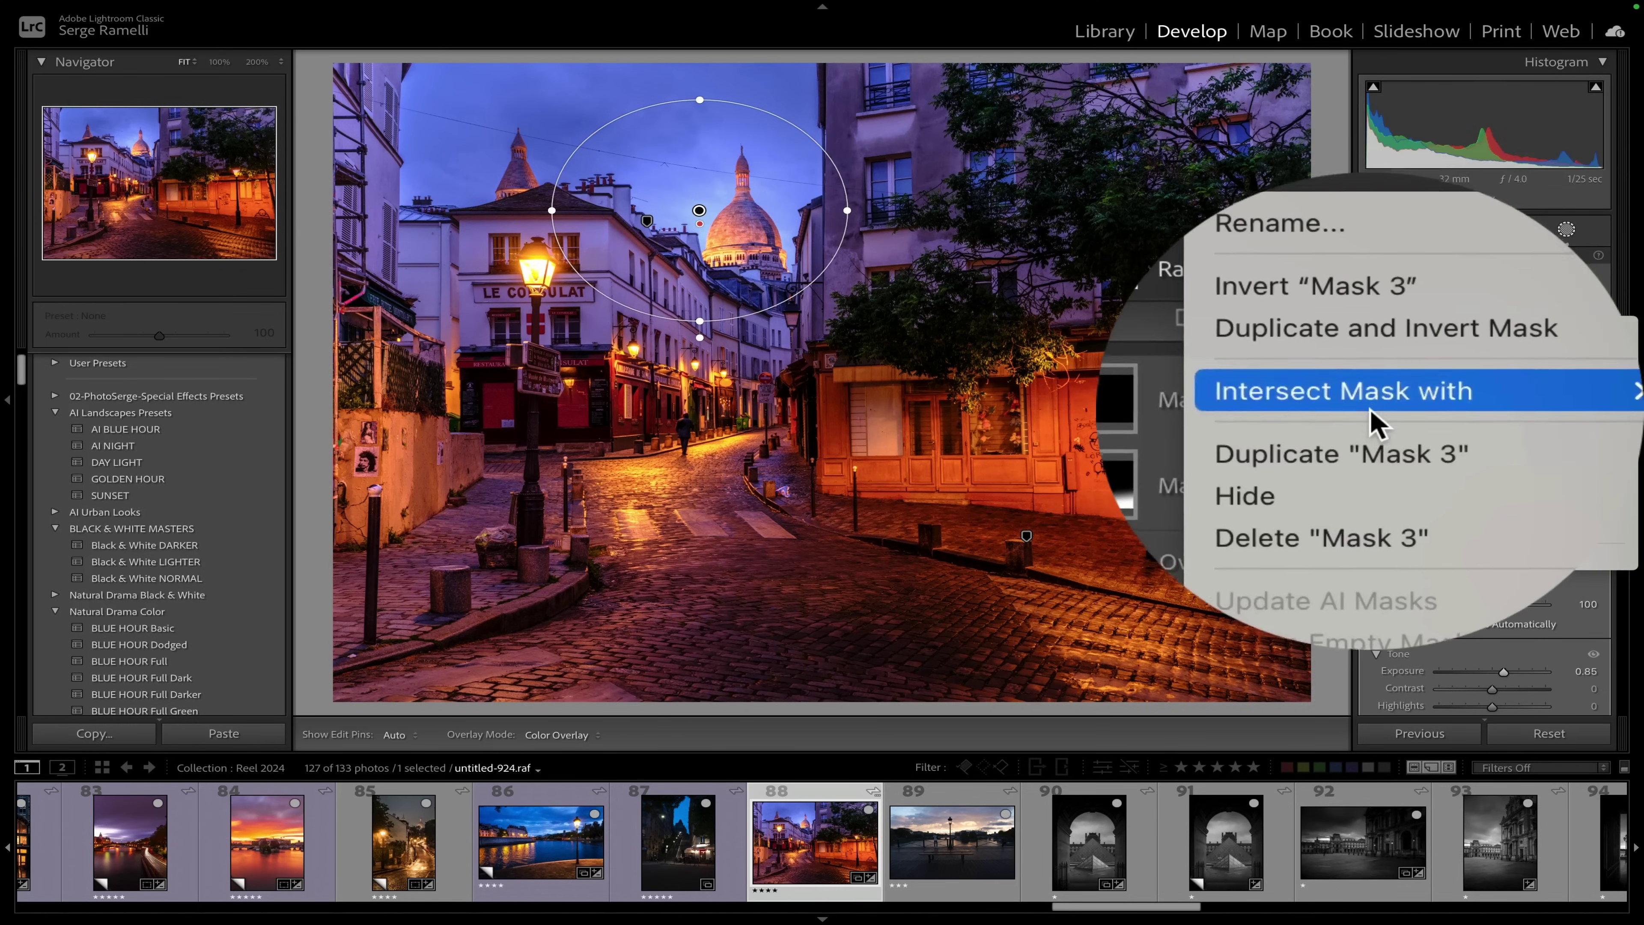
click(1374, 426)
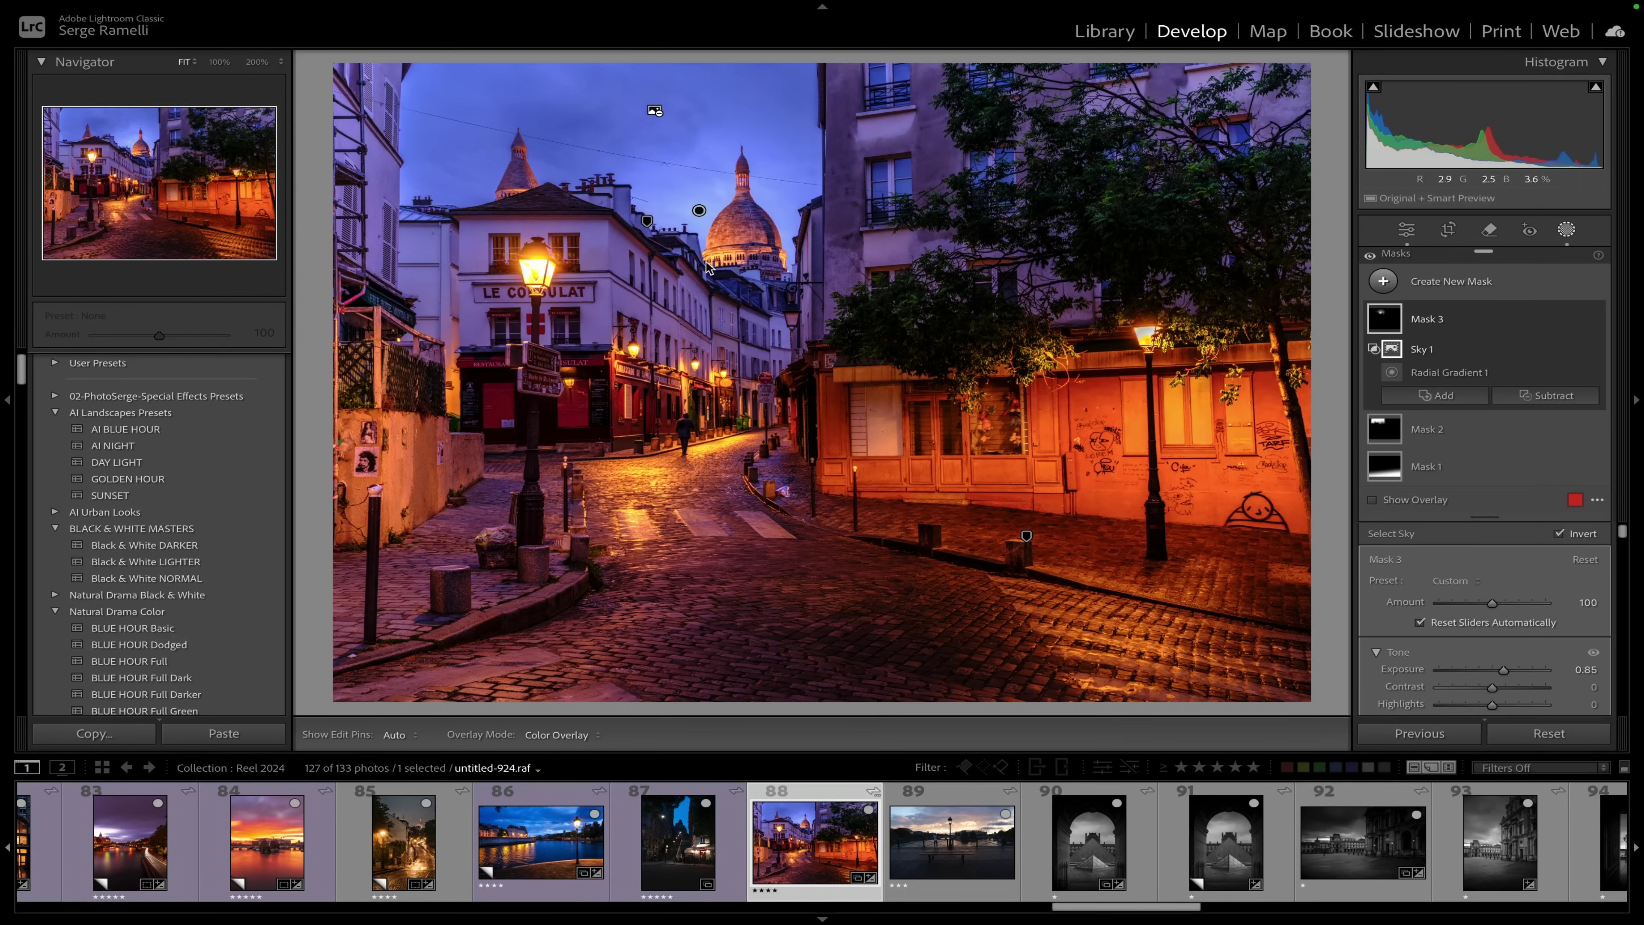
click(699, 211)
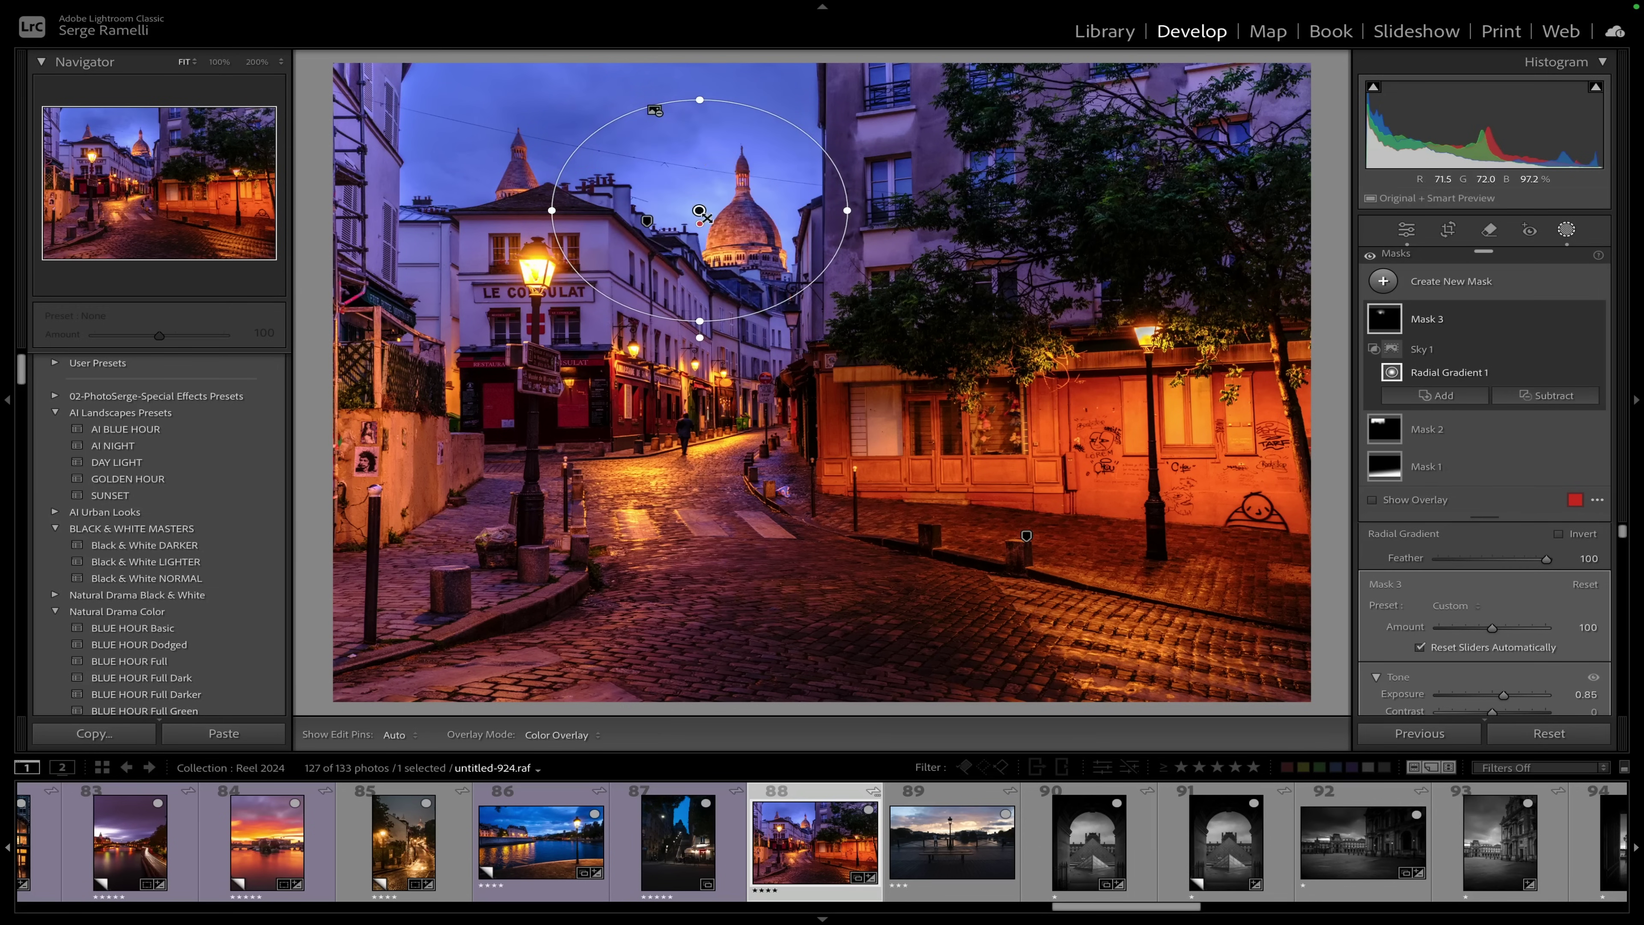
mouse_move(699, 211)
mouse_down()
mouse_move(704, 176)
mouse_move(764, 156)
mouse_move(706, 163)
mouse_move(786, 165)
mouse_move(782, 209)
mouse_move(706, 214)
mouse_up()
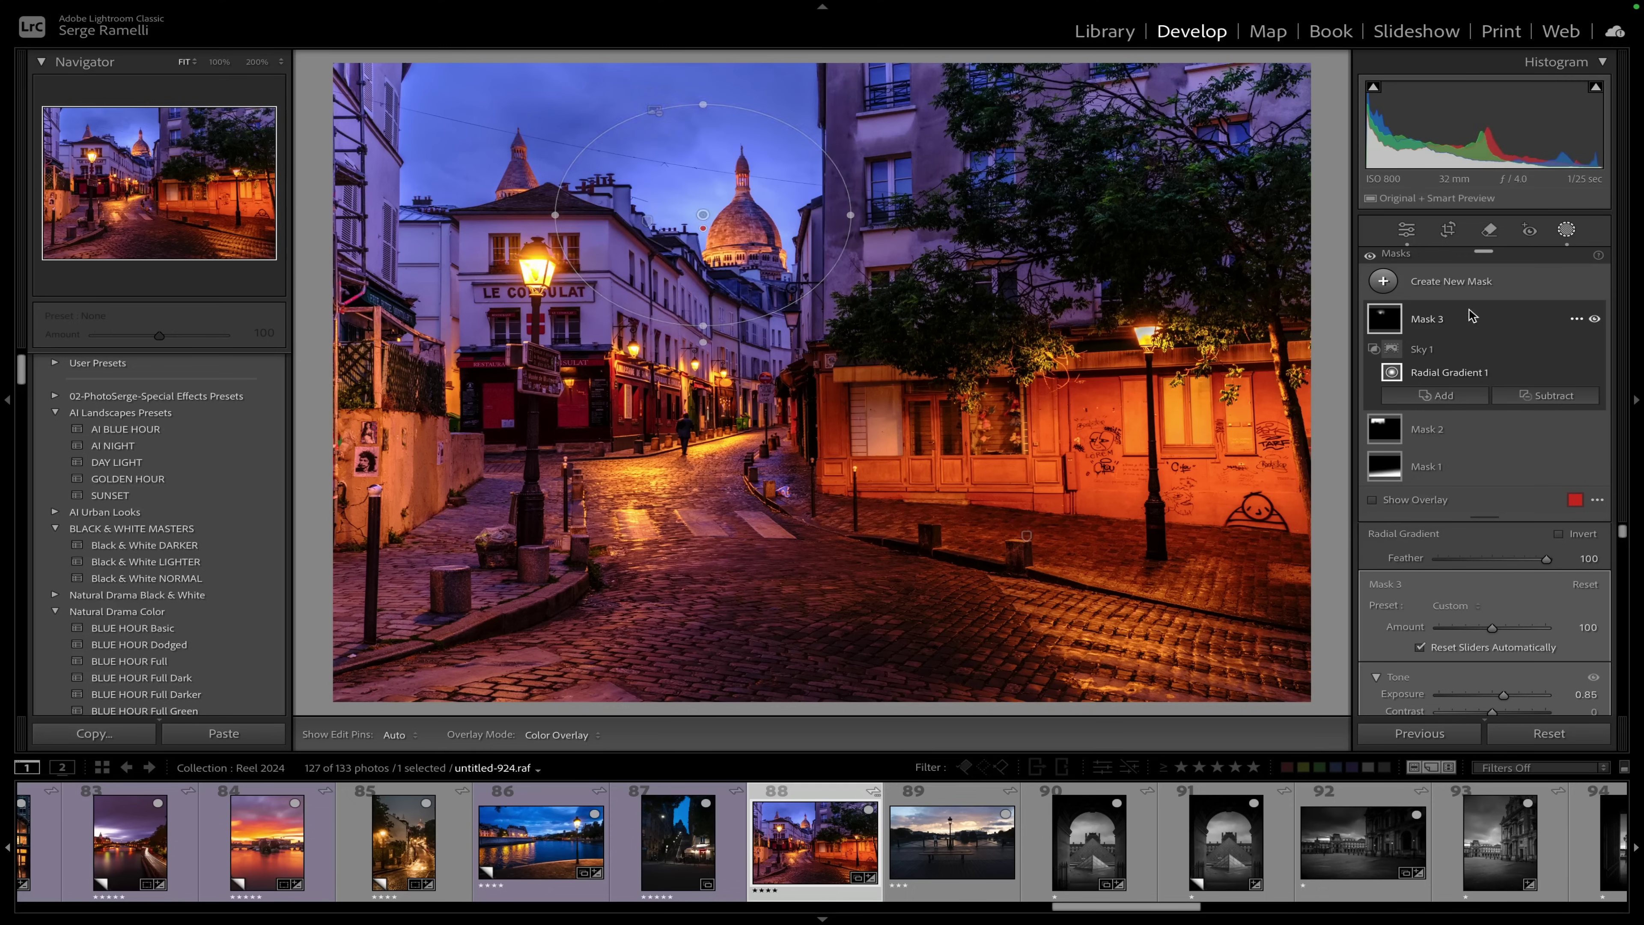
- Compare Mask 3 off and on, then leave Masking for the Basic adjustments
click(1596, 320)
click(1596, 320)
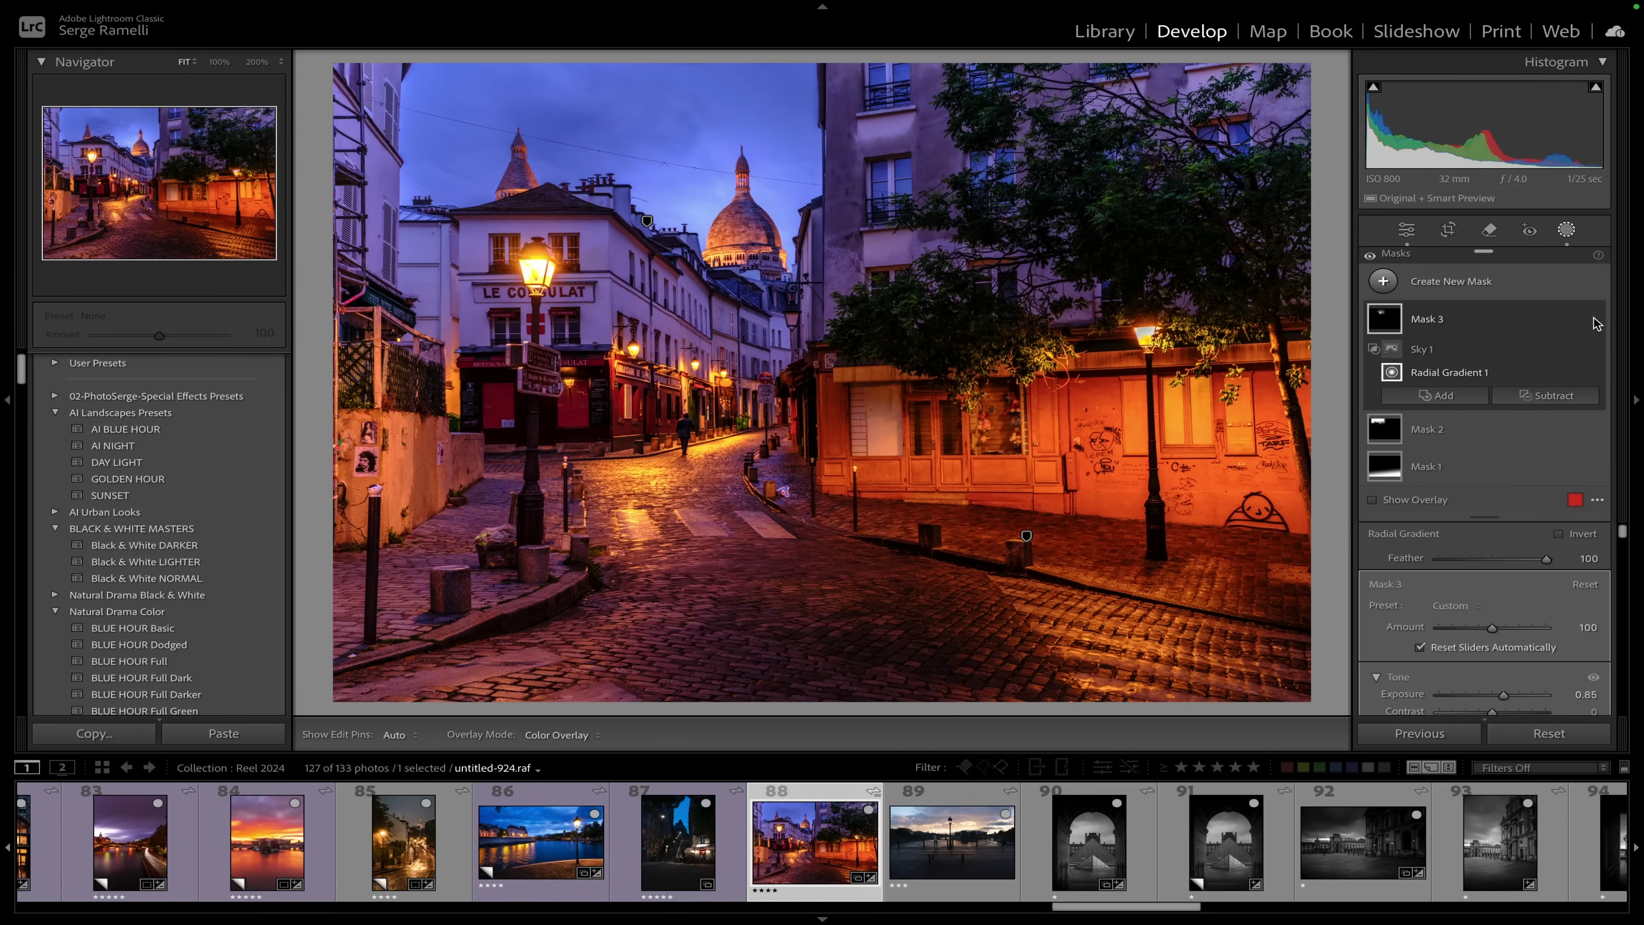
click(1406, 232)
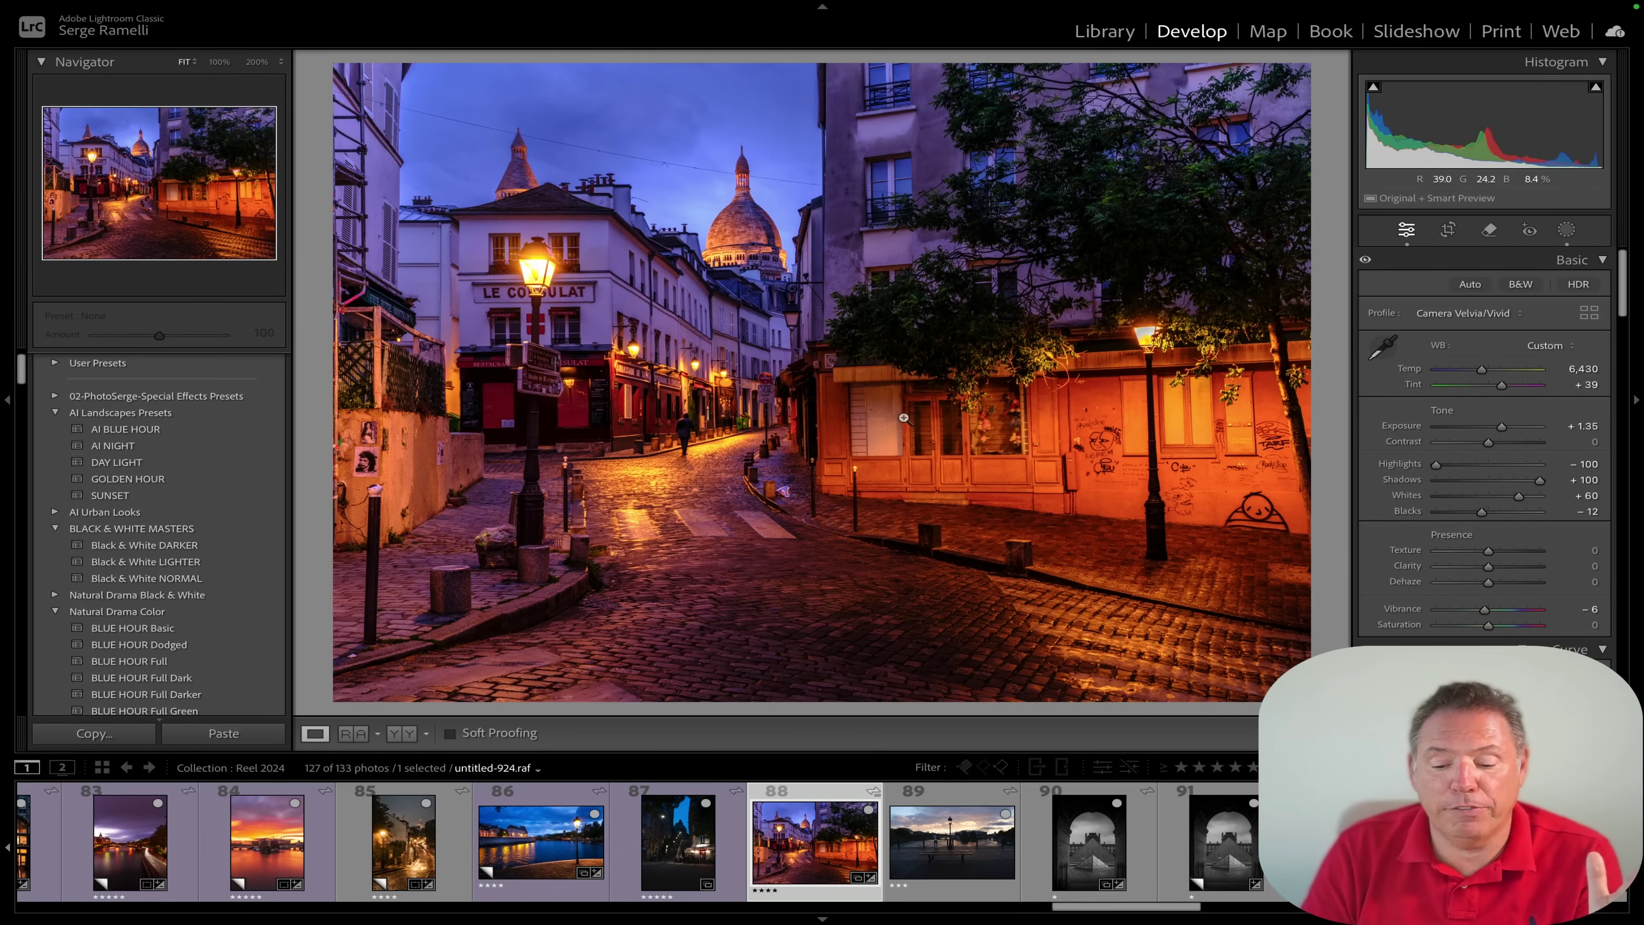
click(852, 393)
drag(725, 331, 846, 574)
drag(658, 319, 881, 586)
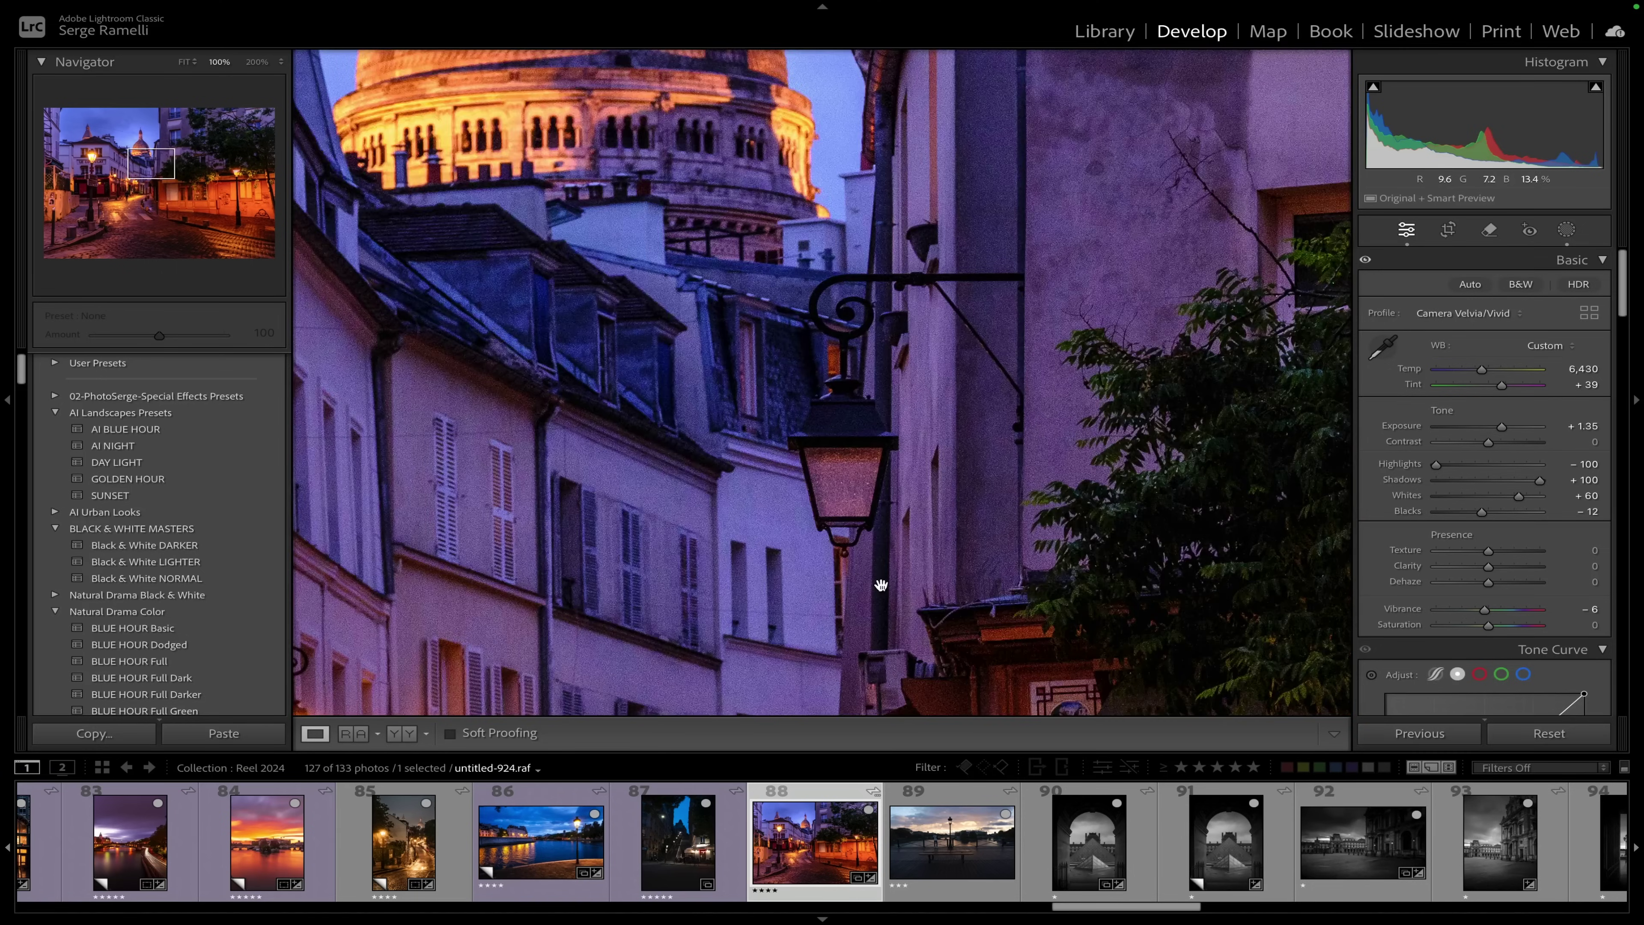
drag(754, 377, 783, 672)
drag(695, 487, 1068, 531)
drag(706, 269, 868, 373)
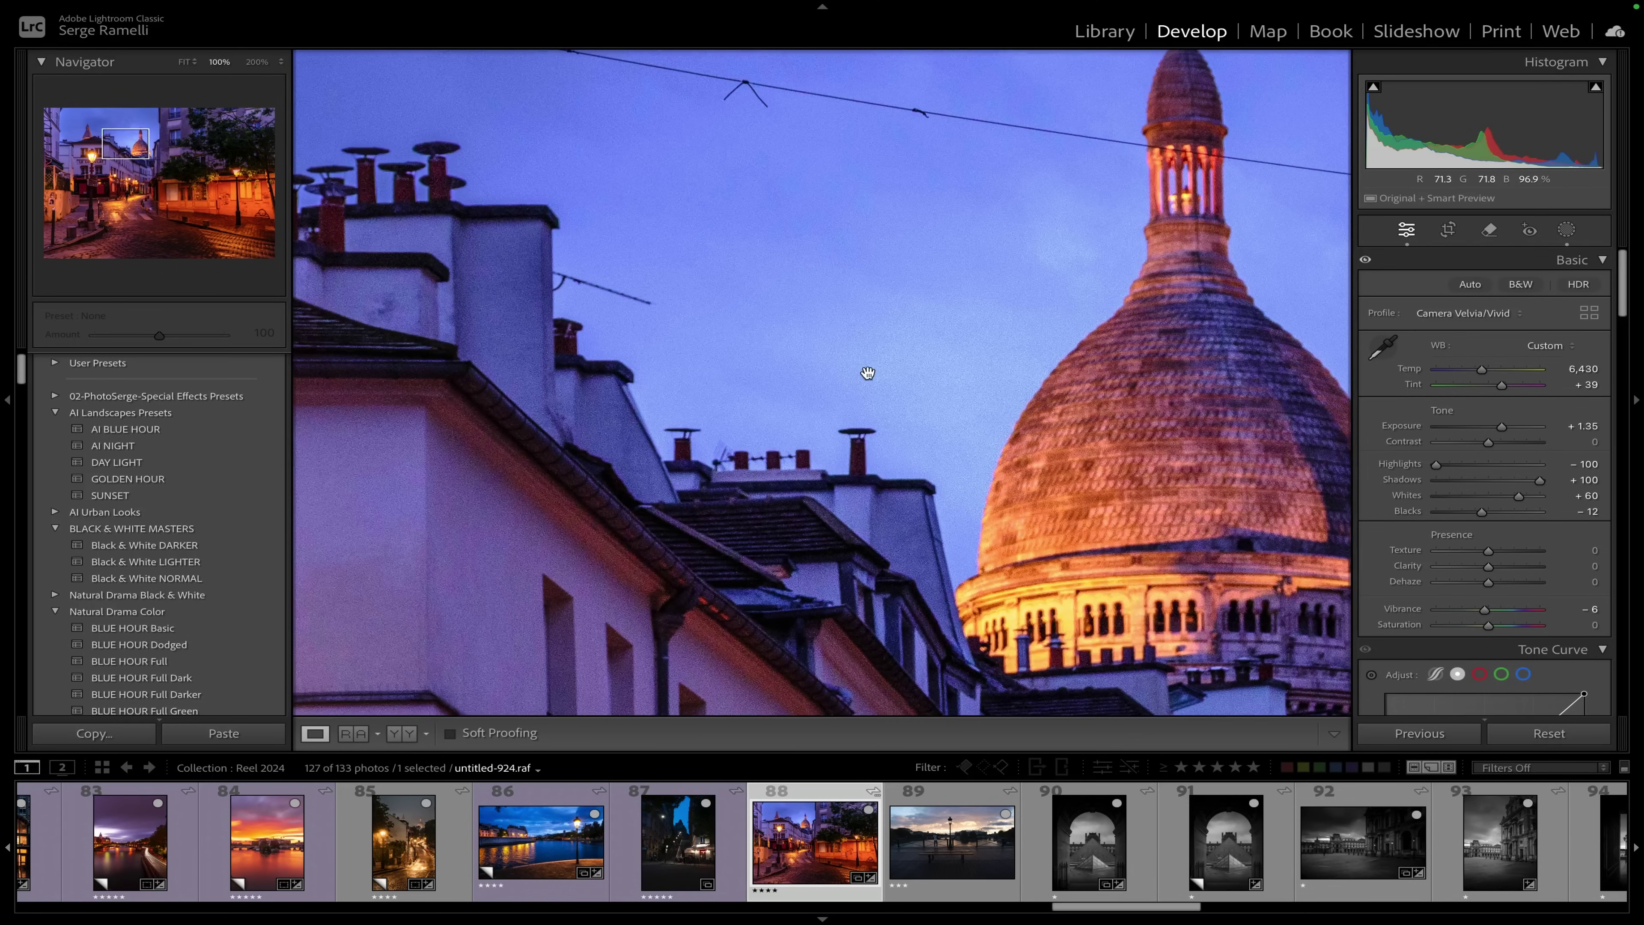
click(811, 322)
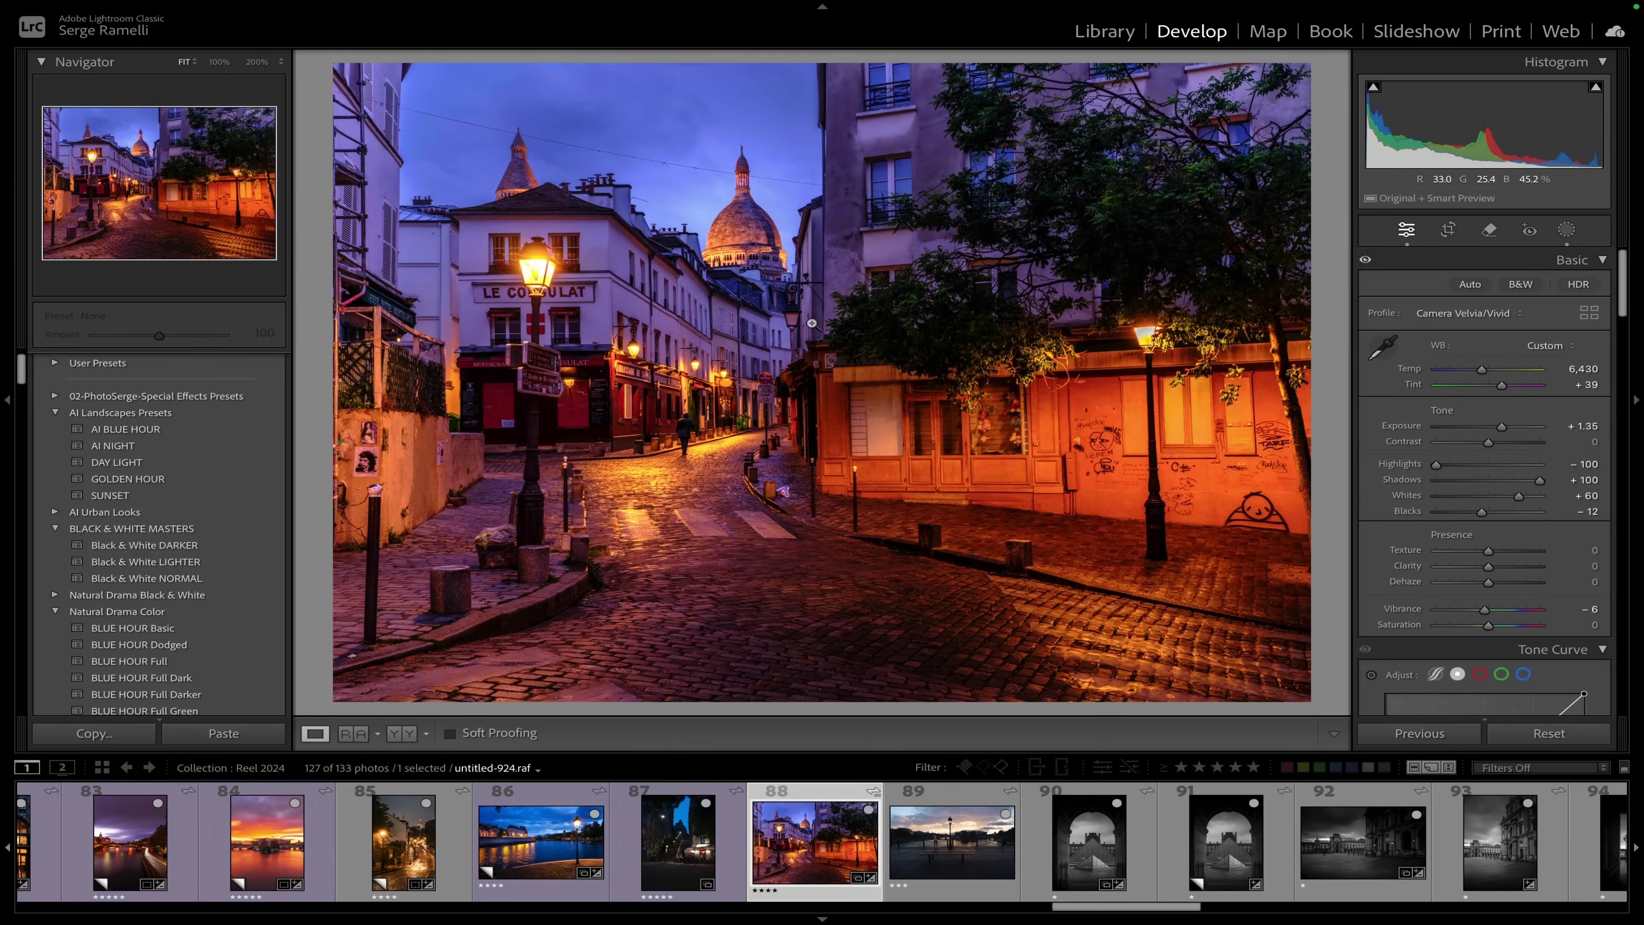
- Raise Texture to +60 in the Basic panel
scroll(1551, 548, down, 10)
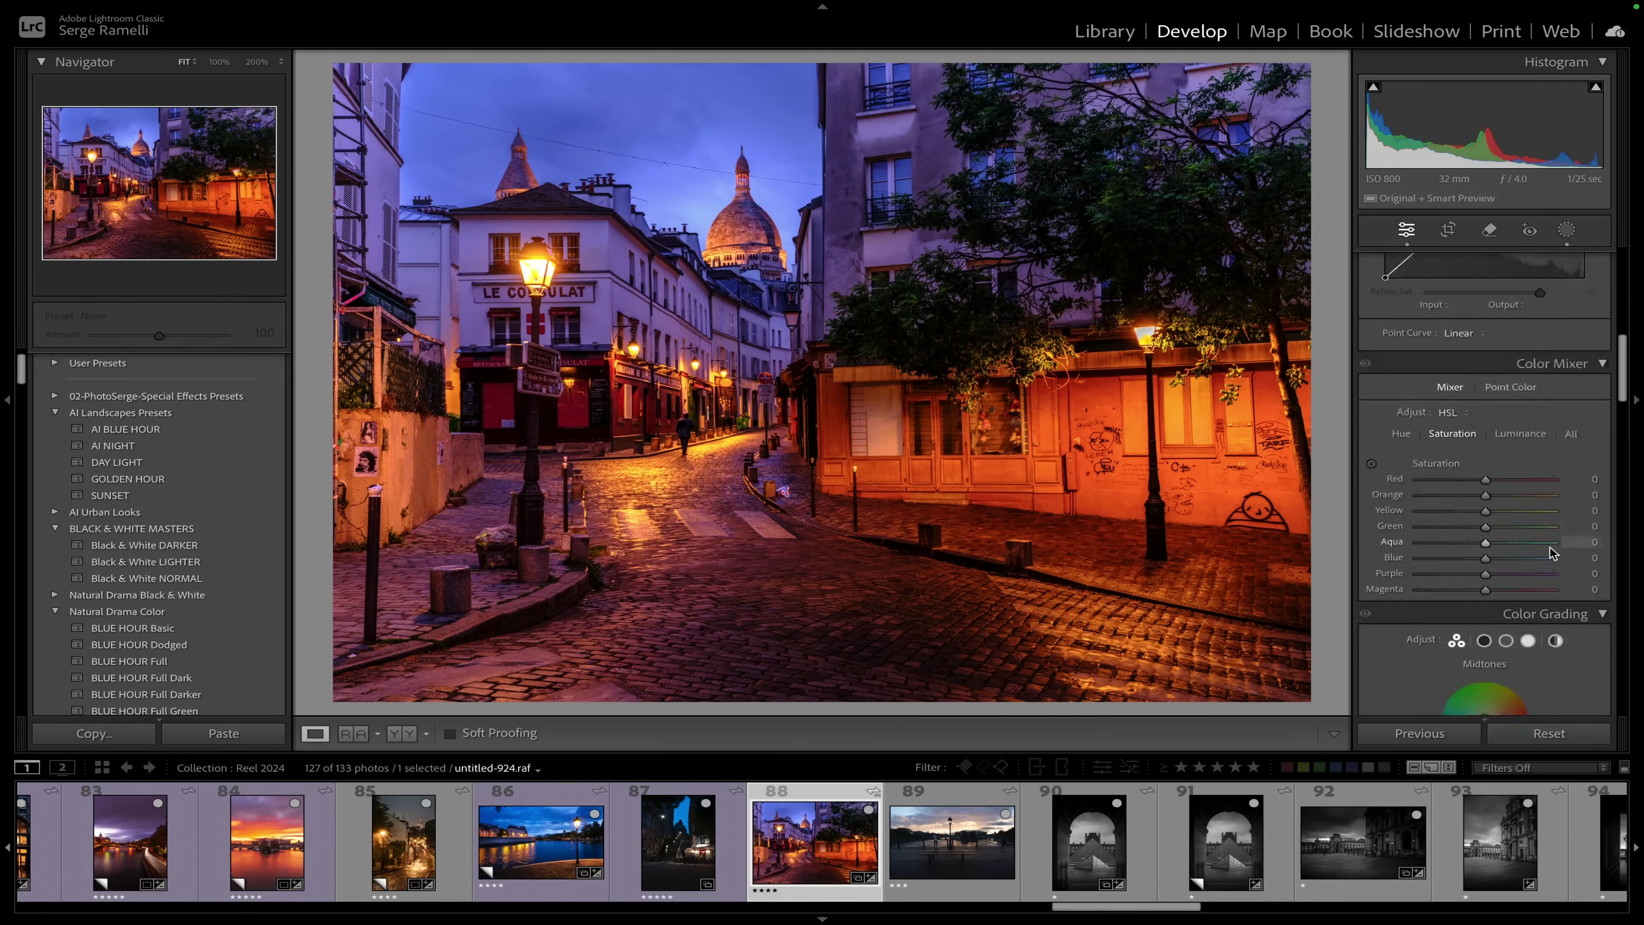
scroll(1550, 548, up, 6)
scroll(1549, 548, up, 3)
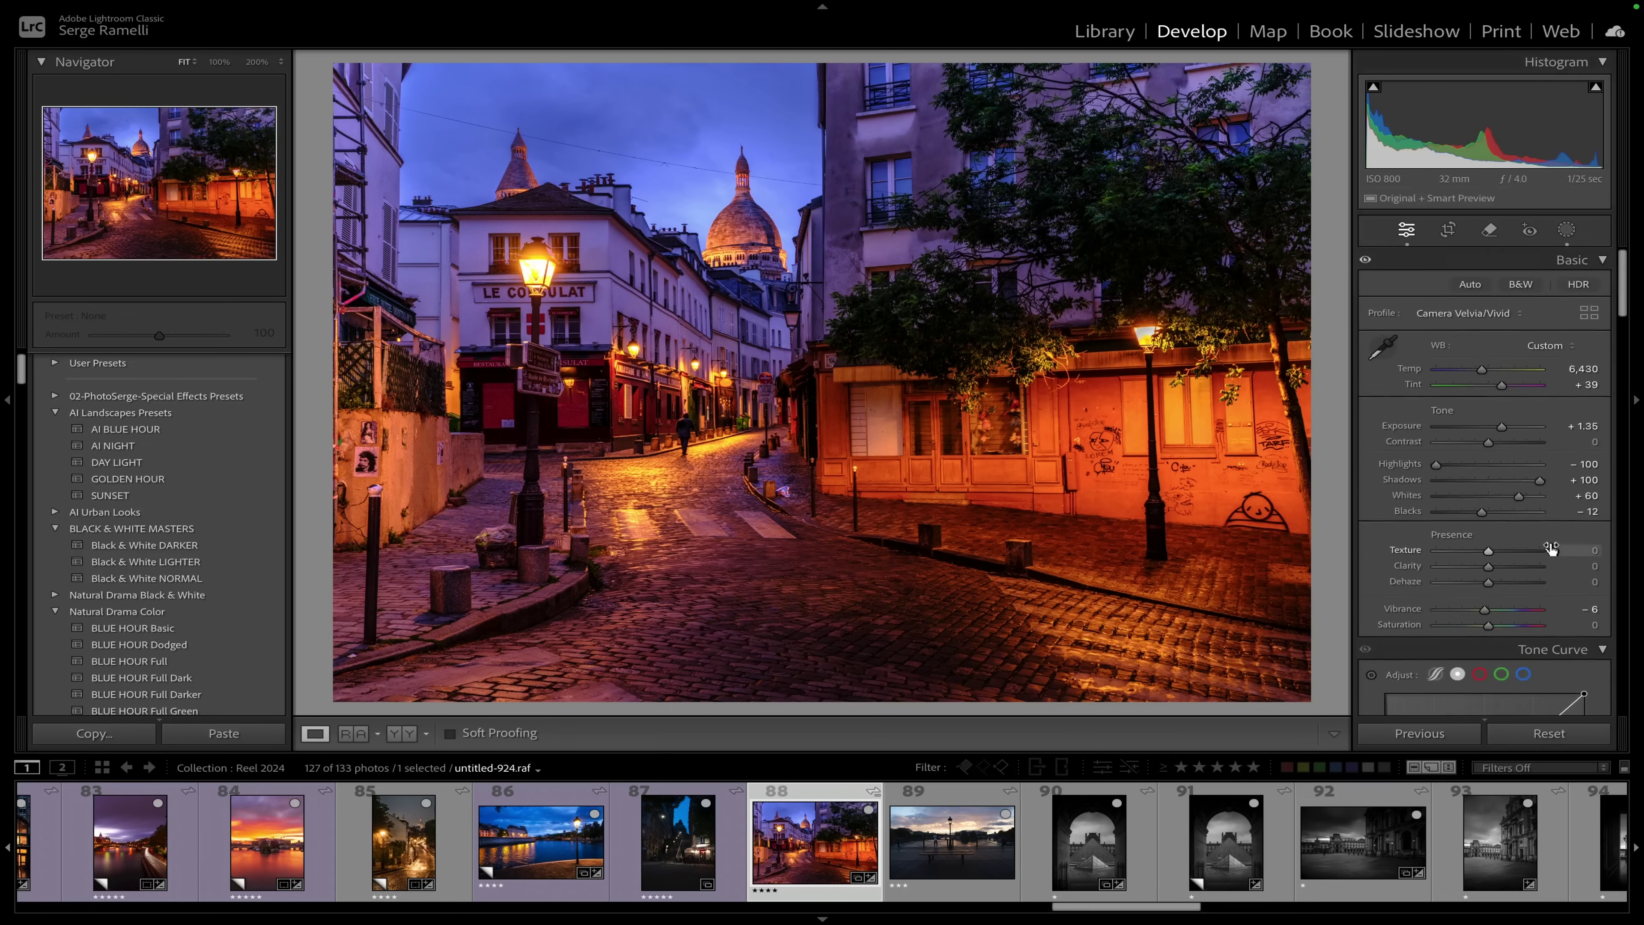
scroll(1552, 548, down, 2)
drag(1489, 509, 1532, 509)
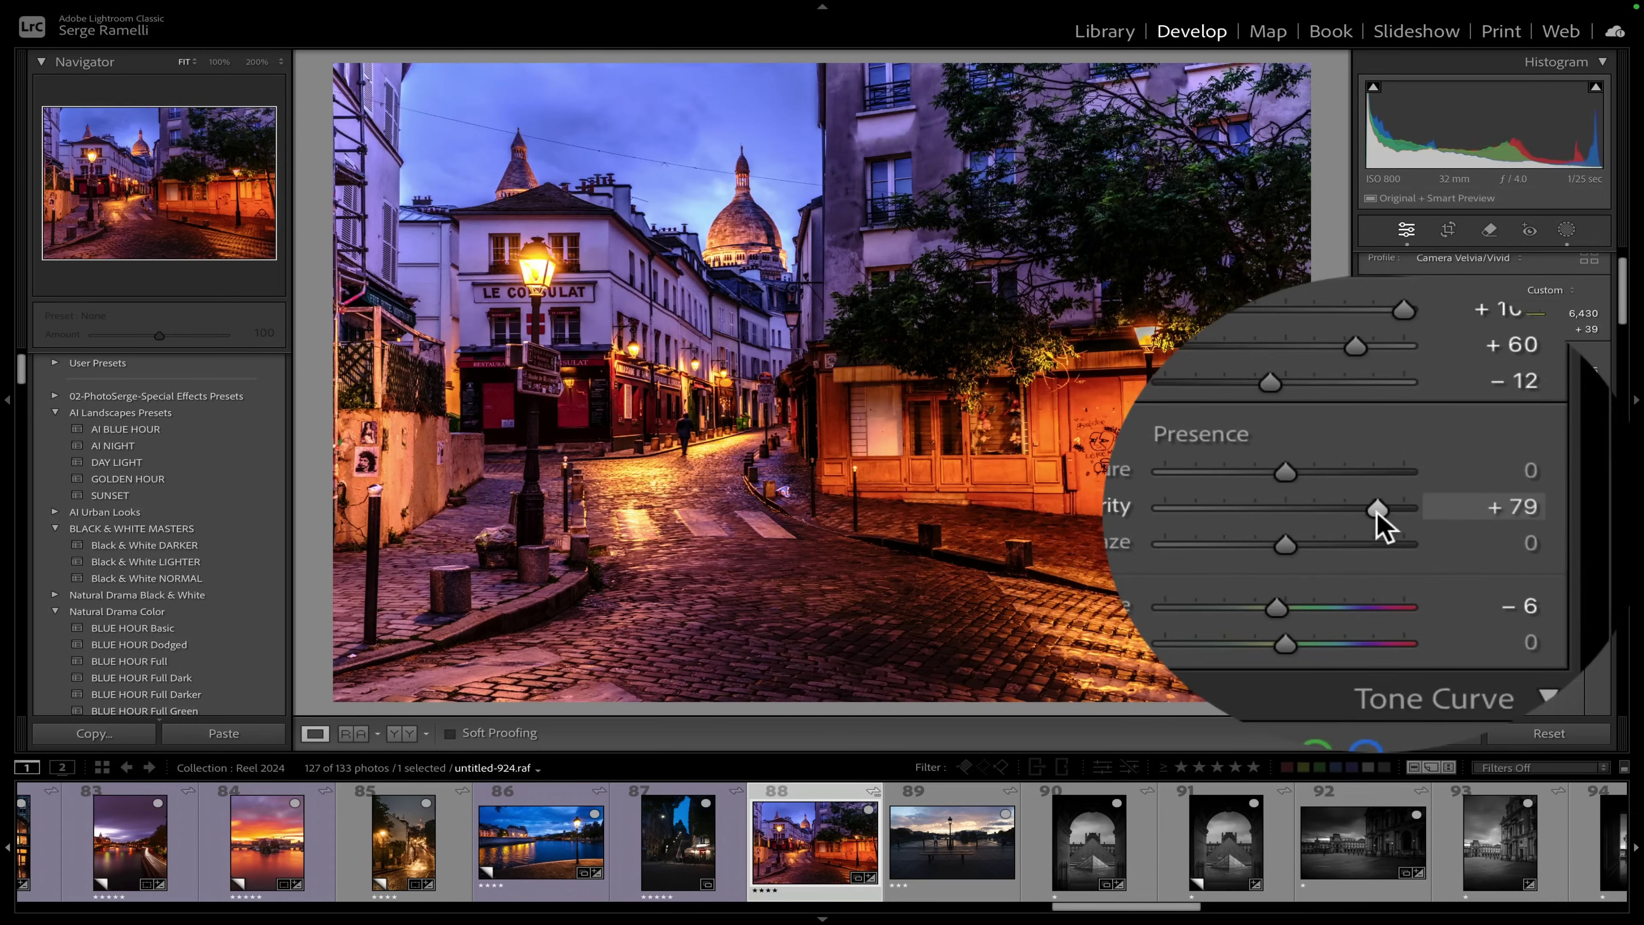
drag(1373, 509, 1376, 509)
- Set the Detail panel's Sharpening Amount to 123
scroll(1379, 512, down, 3)
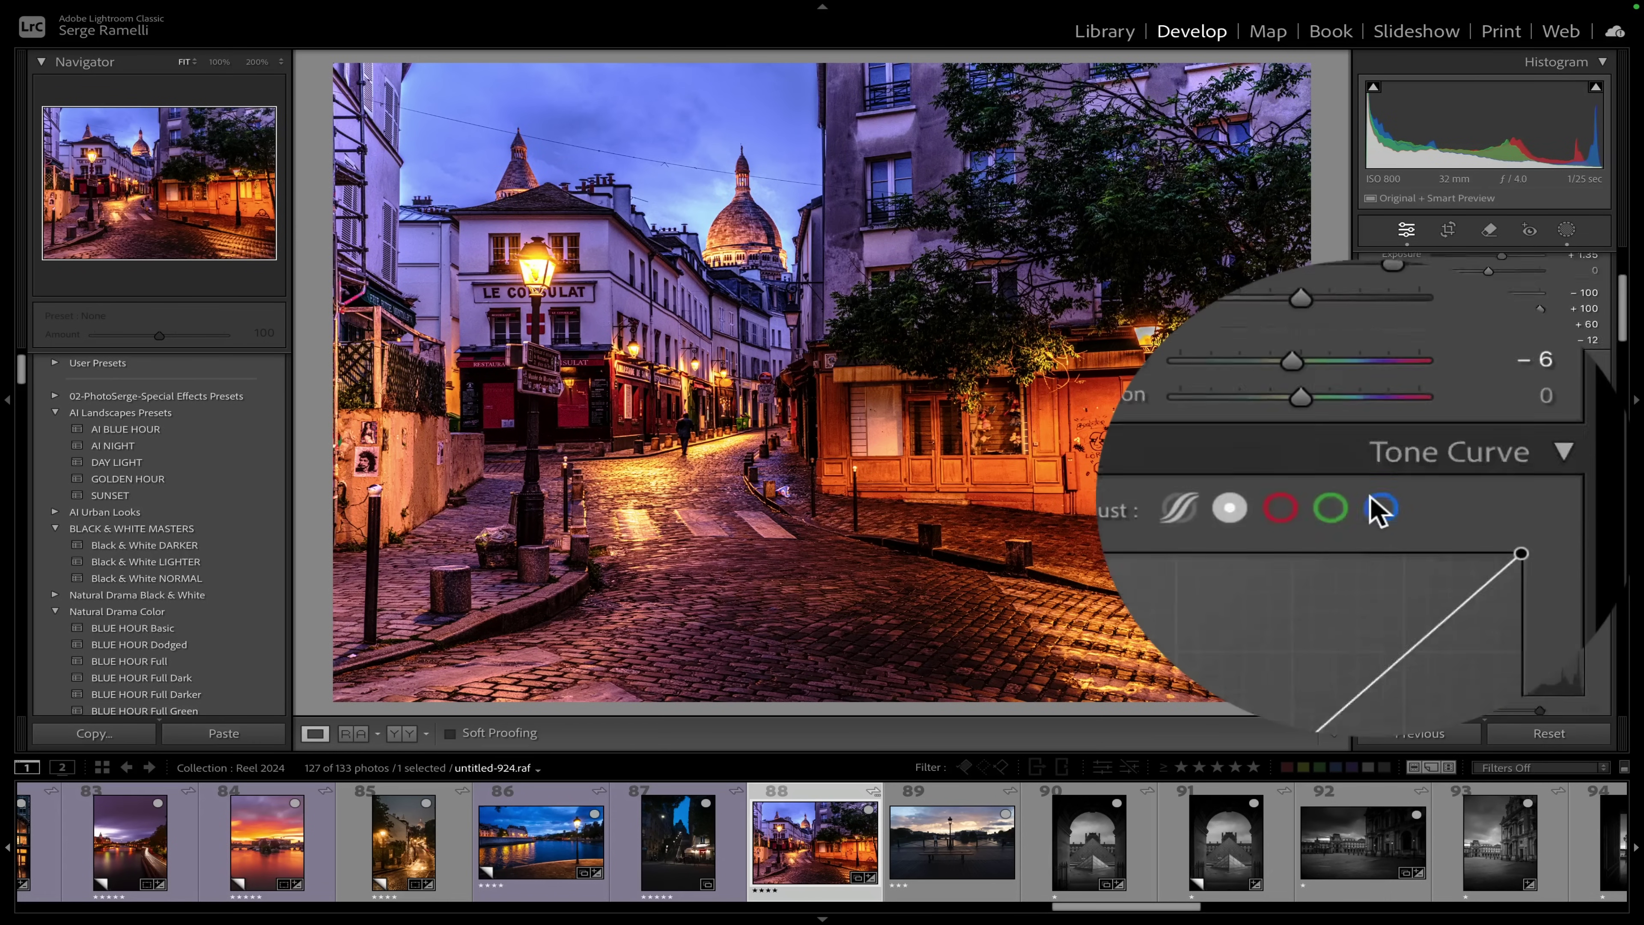
scroll(1519, 499, down, 15)
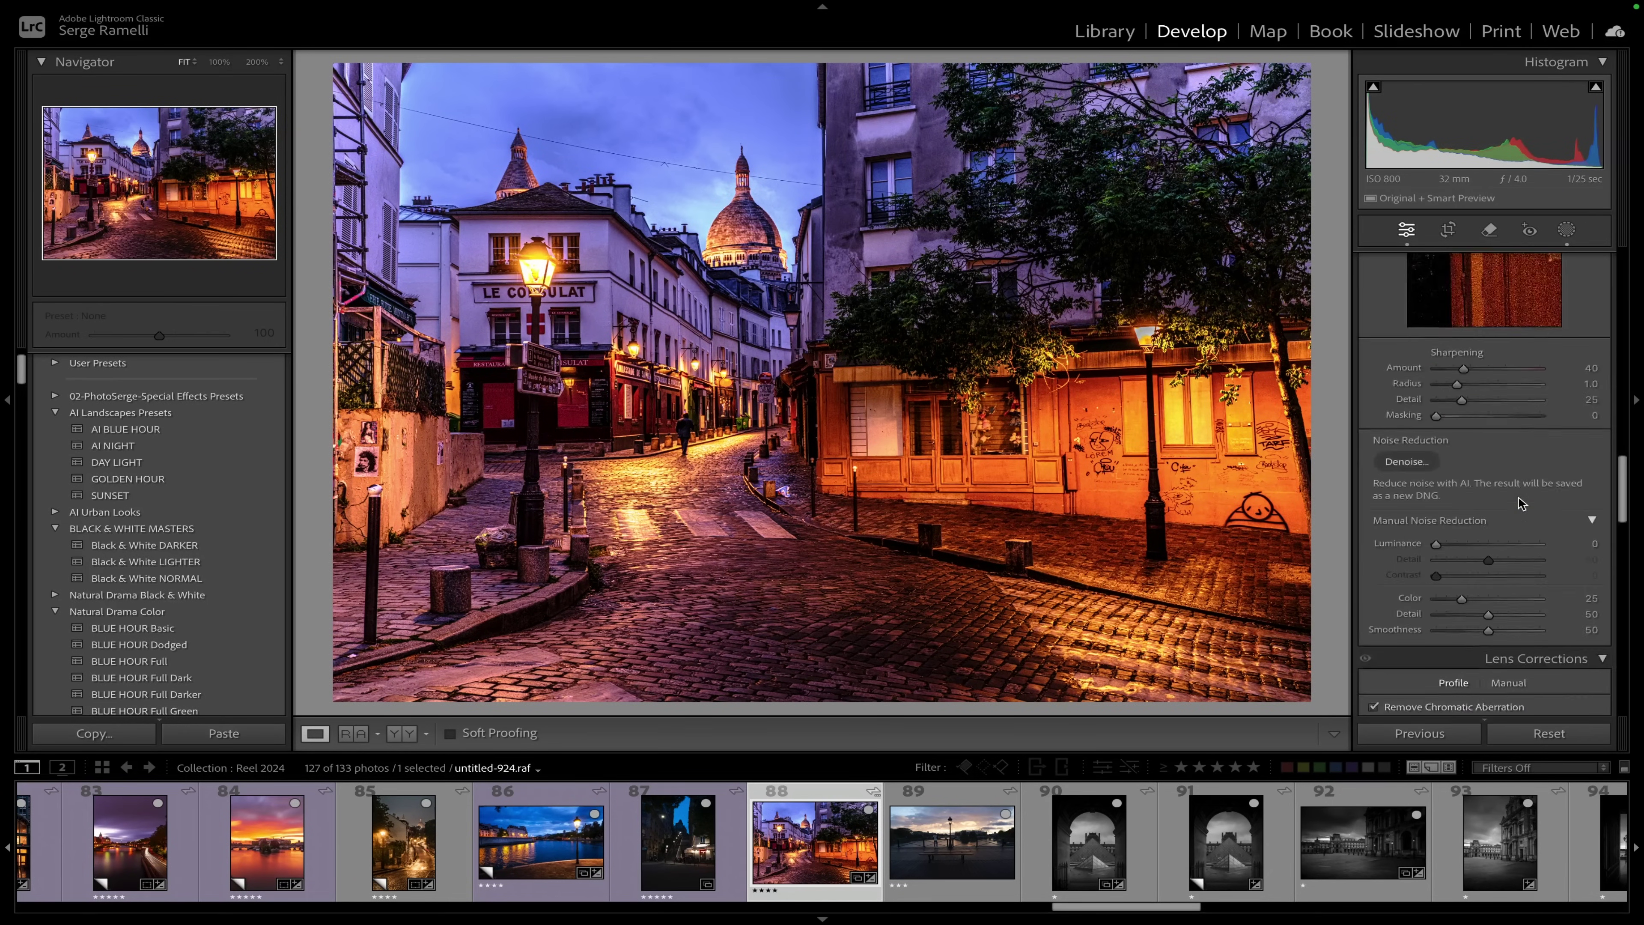
scroll(1521, 504, down, 2)
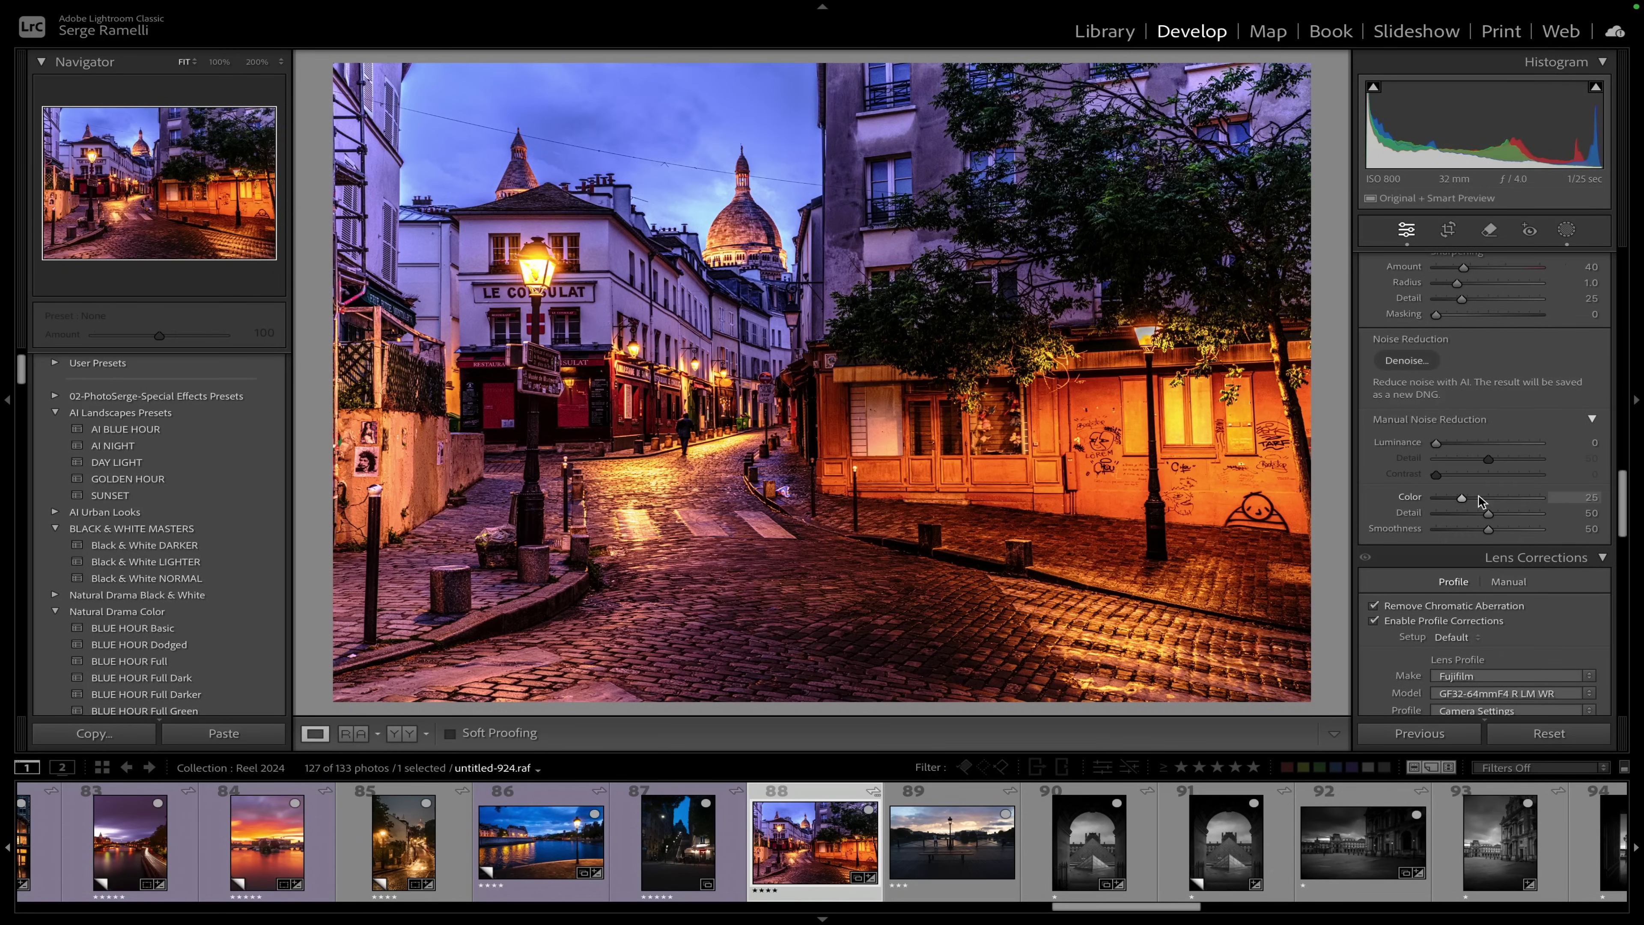
scroll(1481, 499, down, 1)
scroll(1483, 499, up, 3)
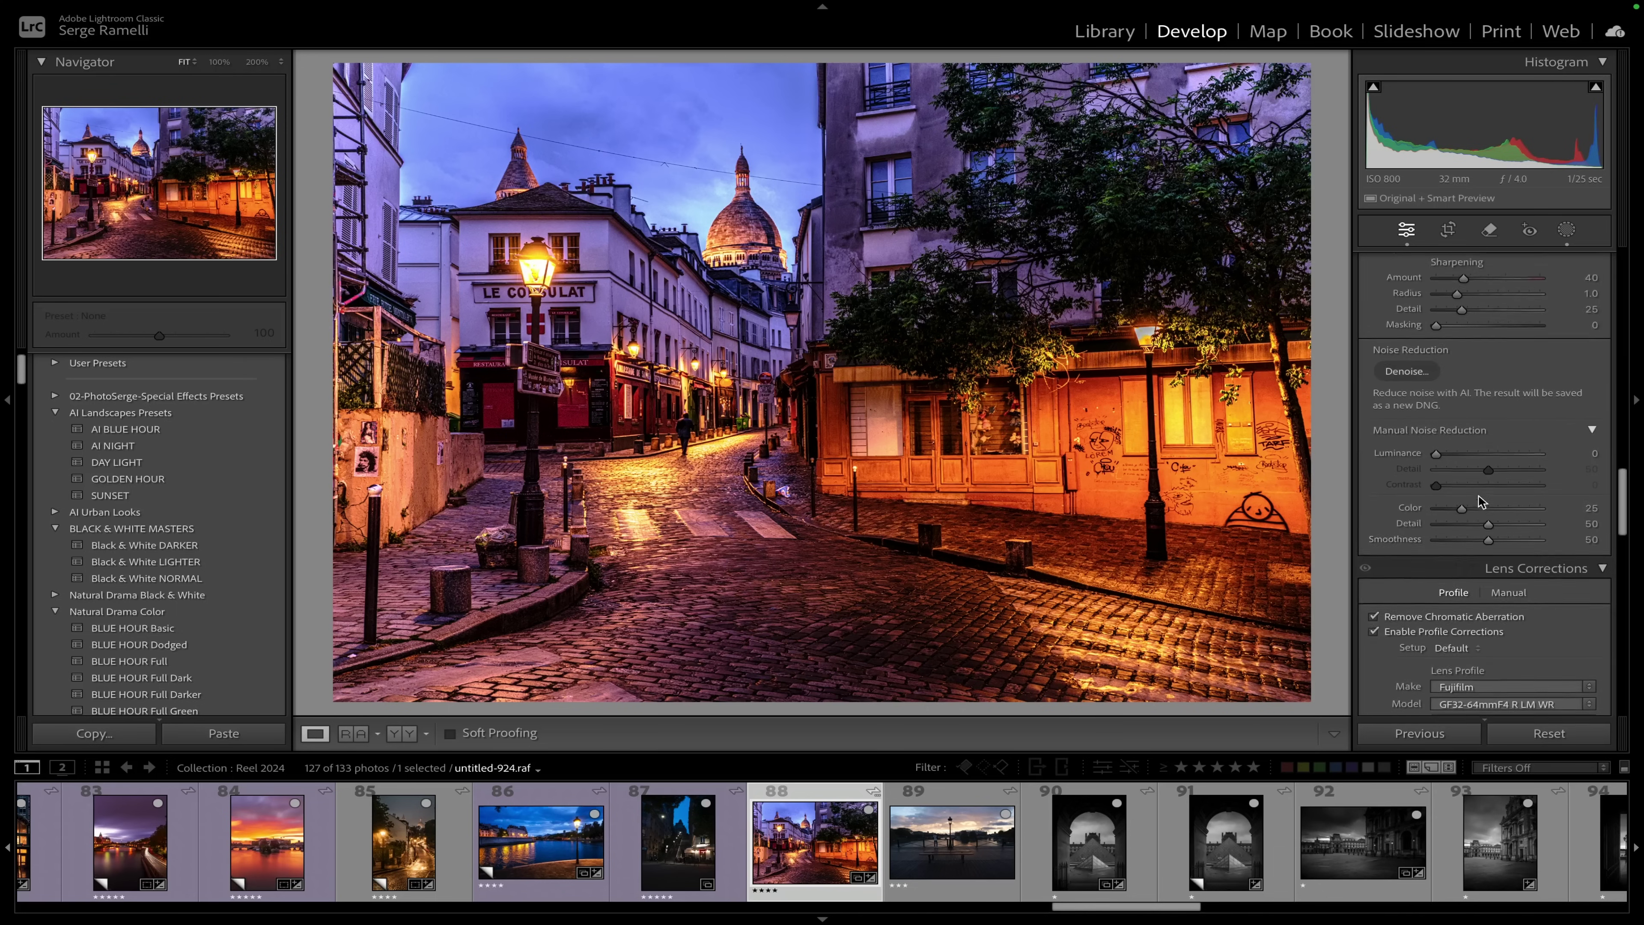
drag(1371, 336, 1370, 336)
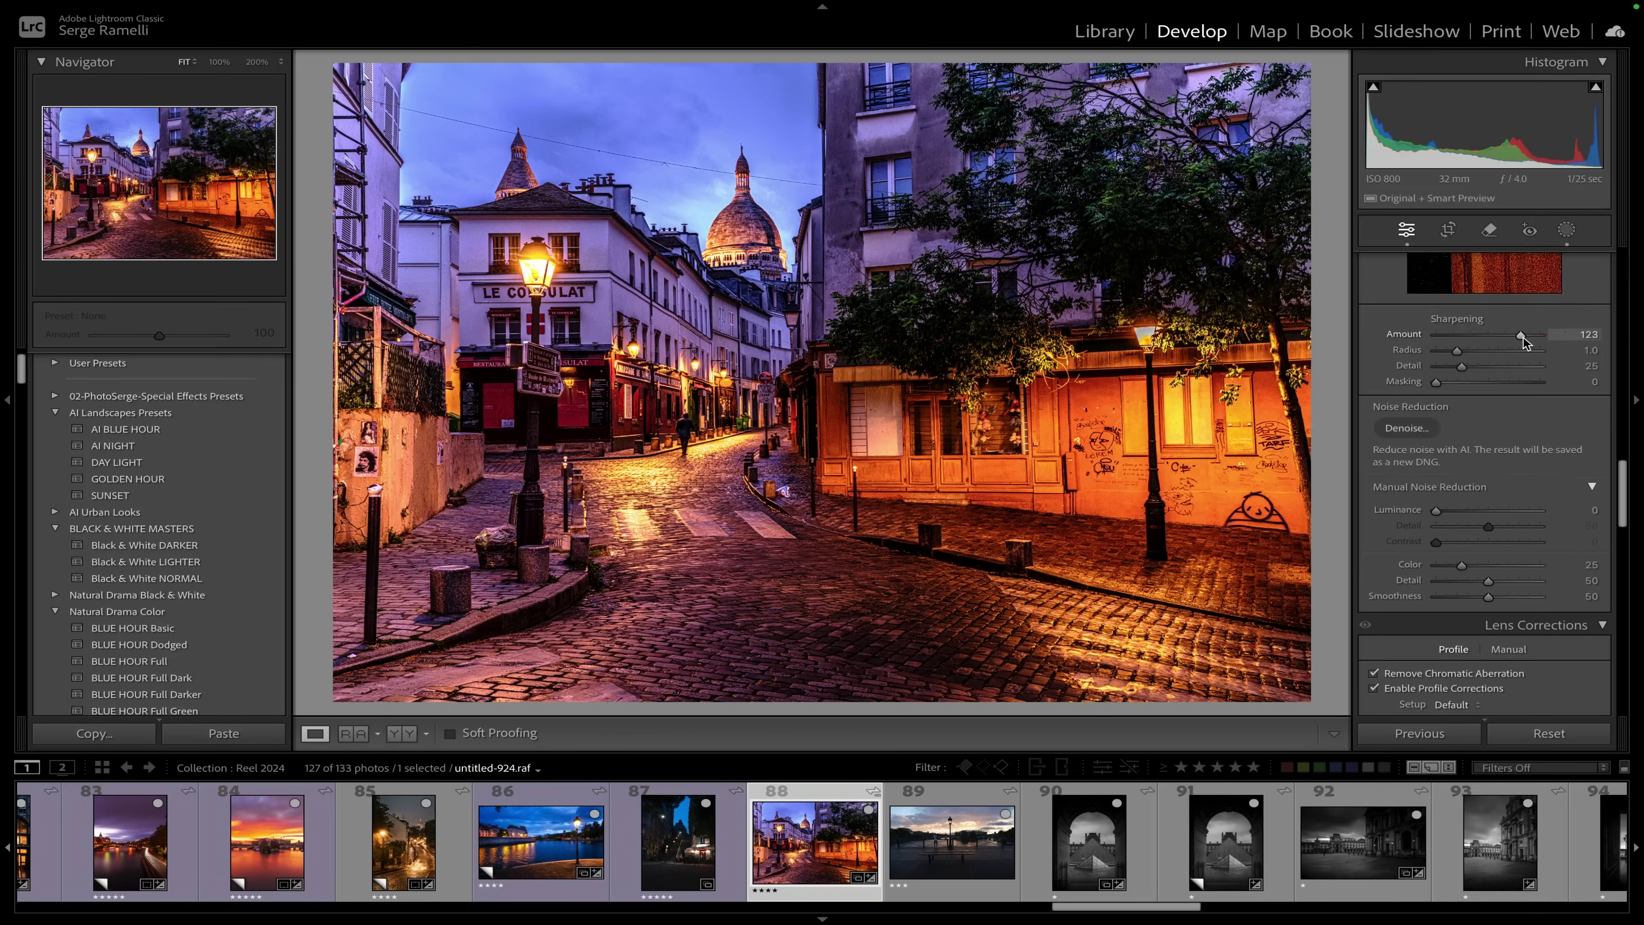
- Lower Clarity from +79 to −11
scroll(1523, 341, up, 15)
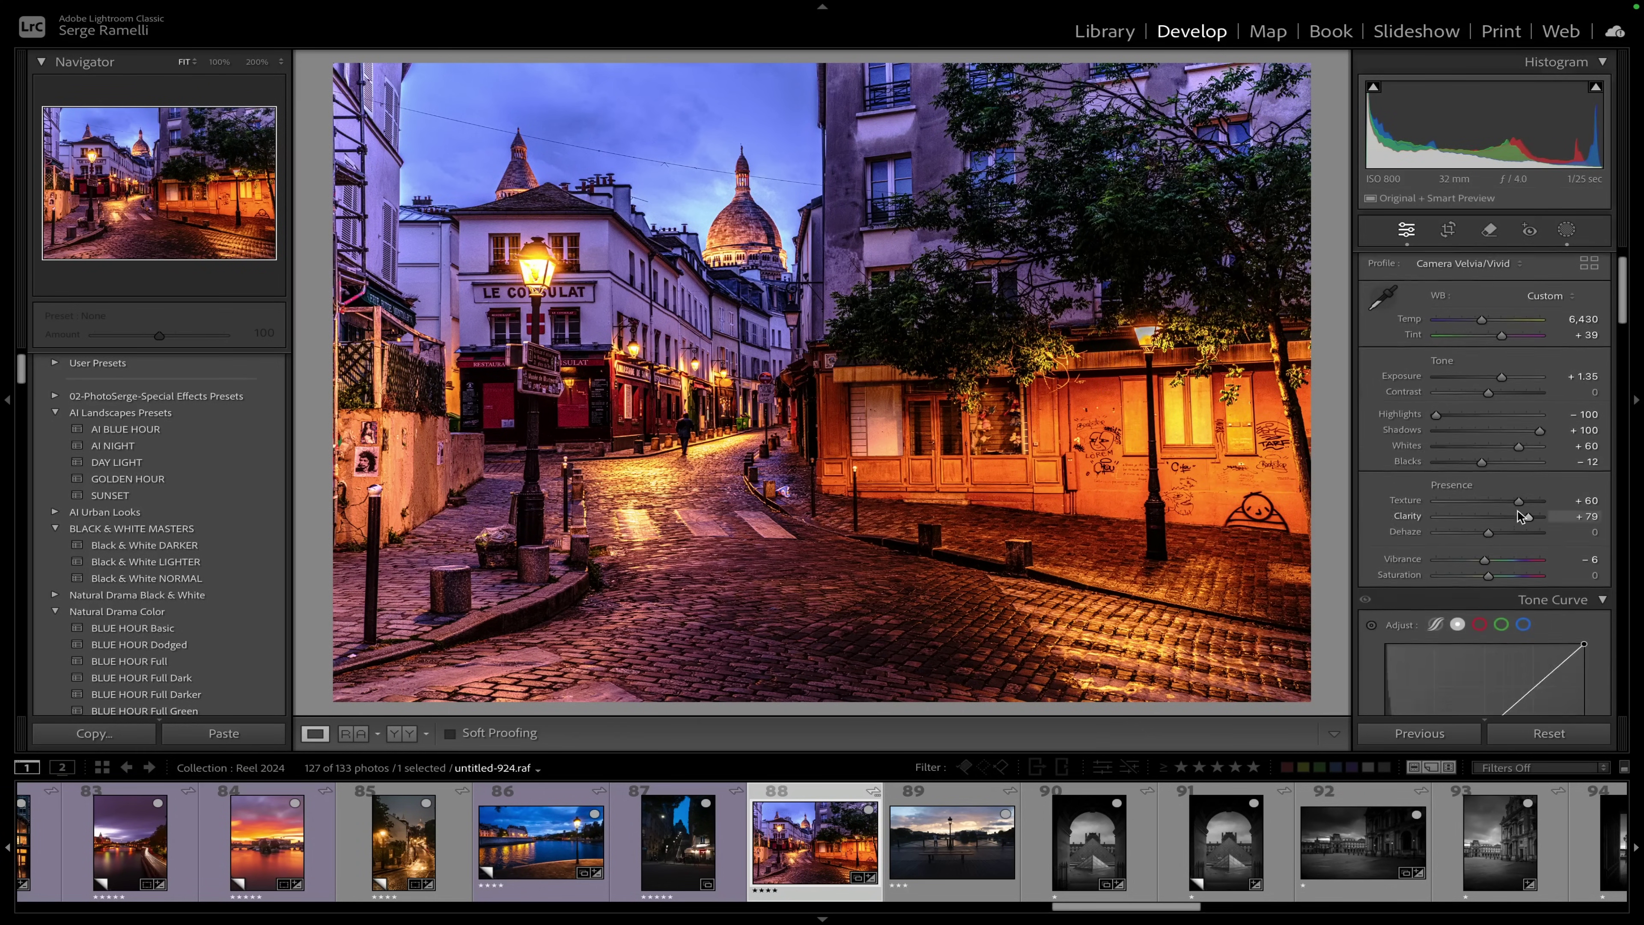
drag(1521, 517, 1483, 517)
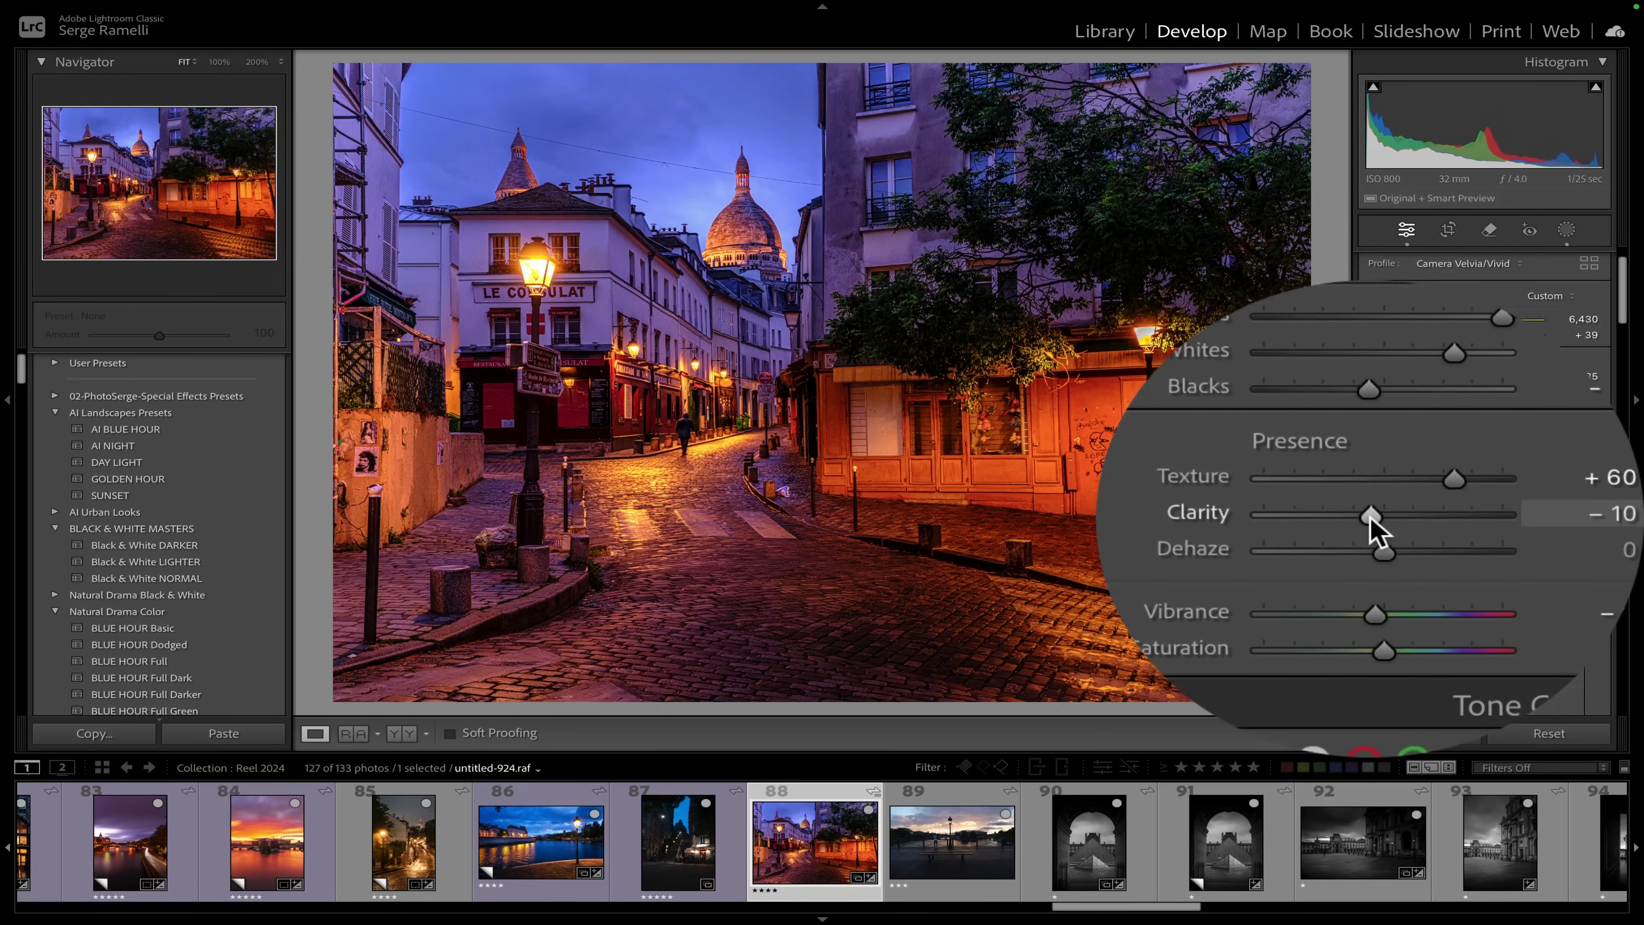
drag(1371, 517, 1371, 515)
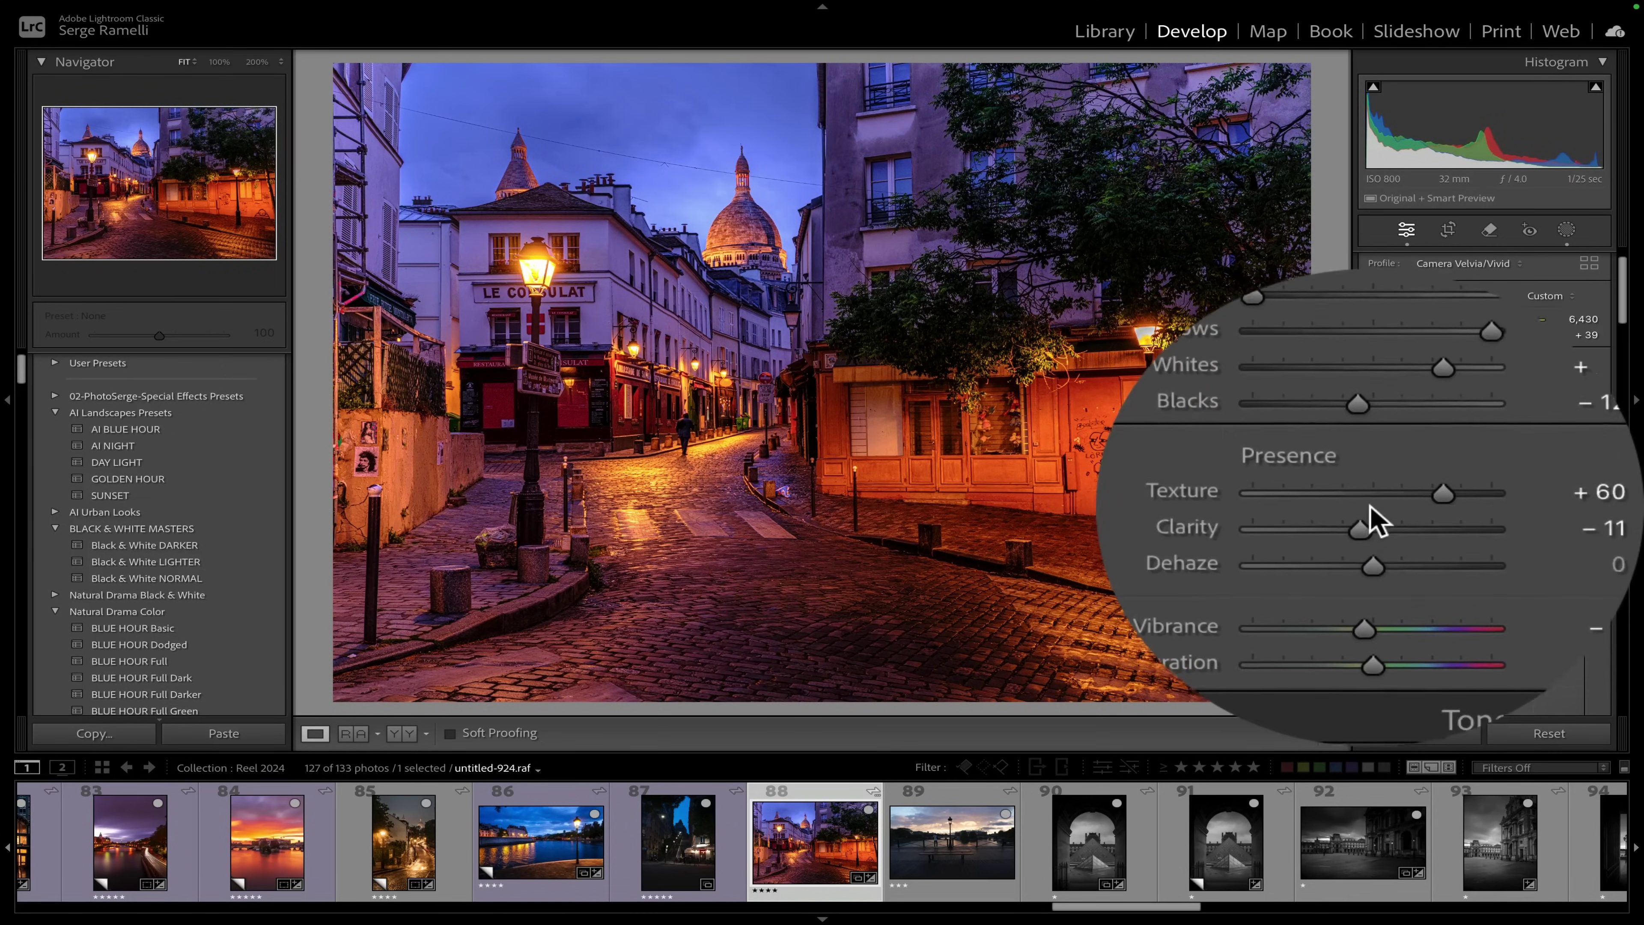
- Set Luminance noise reduction to 15
scroll(1485, 508, down, 6)
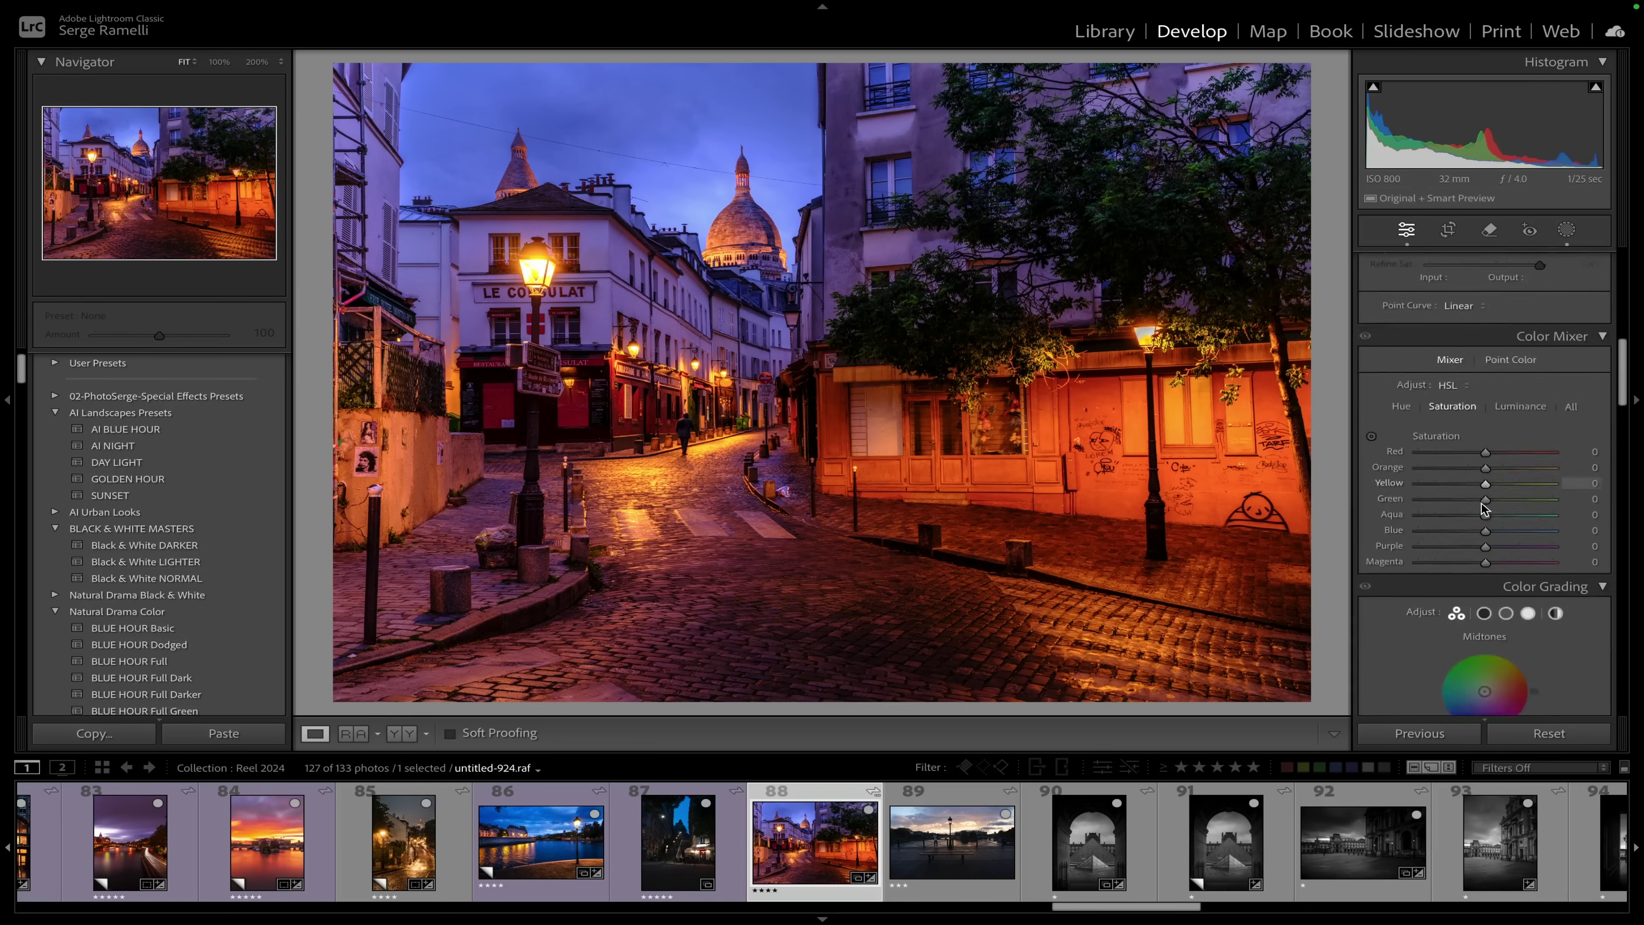
scroll(1485, 508, down, 10)
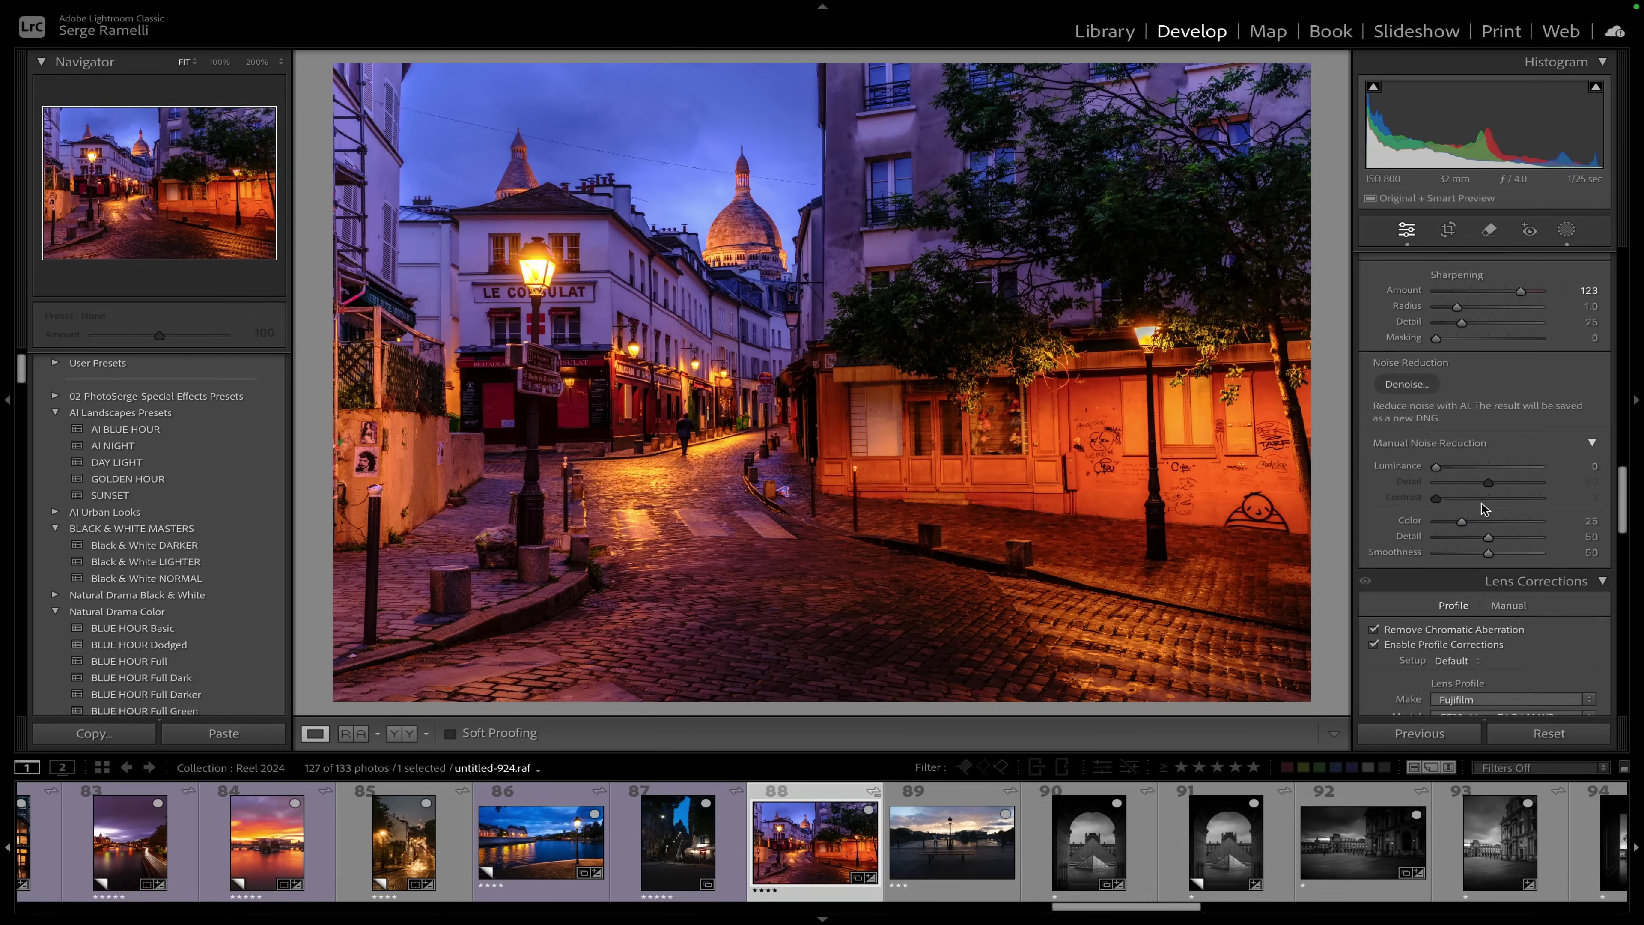
scroll(1485, 508, up, 1)
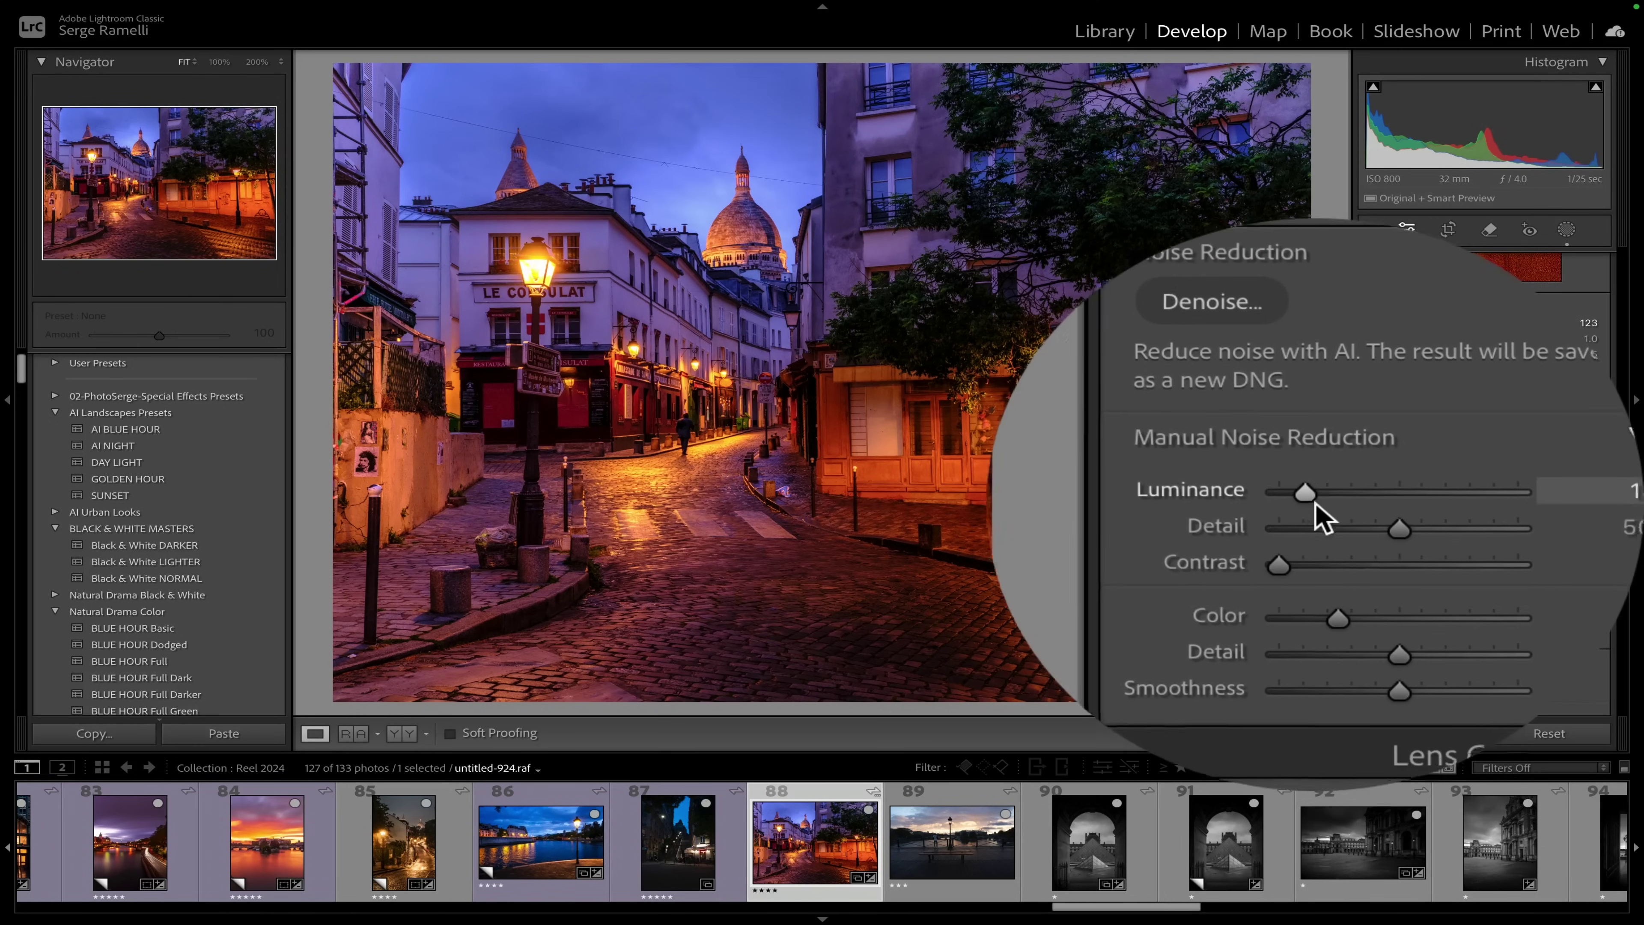
drag(1314, 500, 1318, 509)
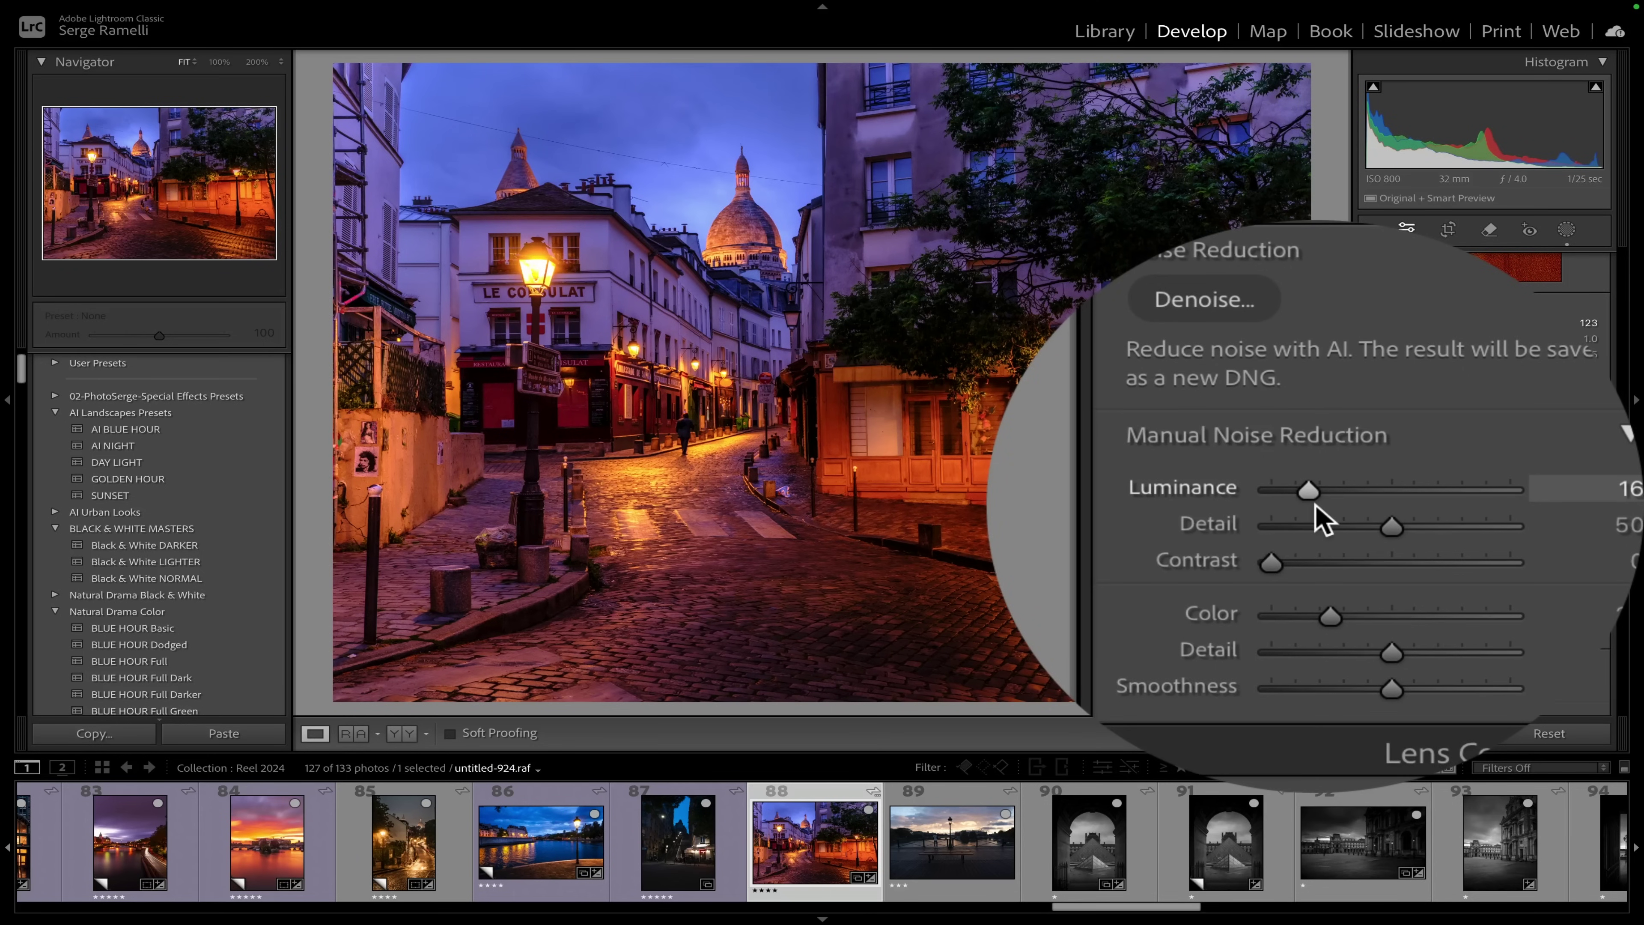
drag(1452, 503, 1454, 501)
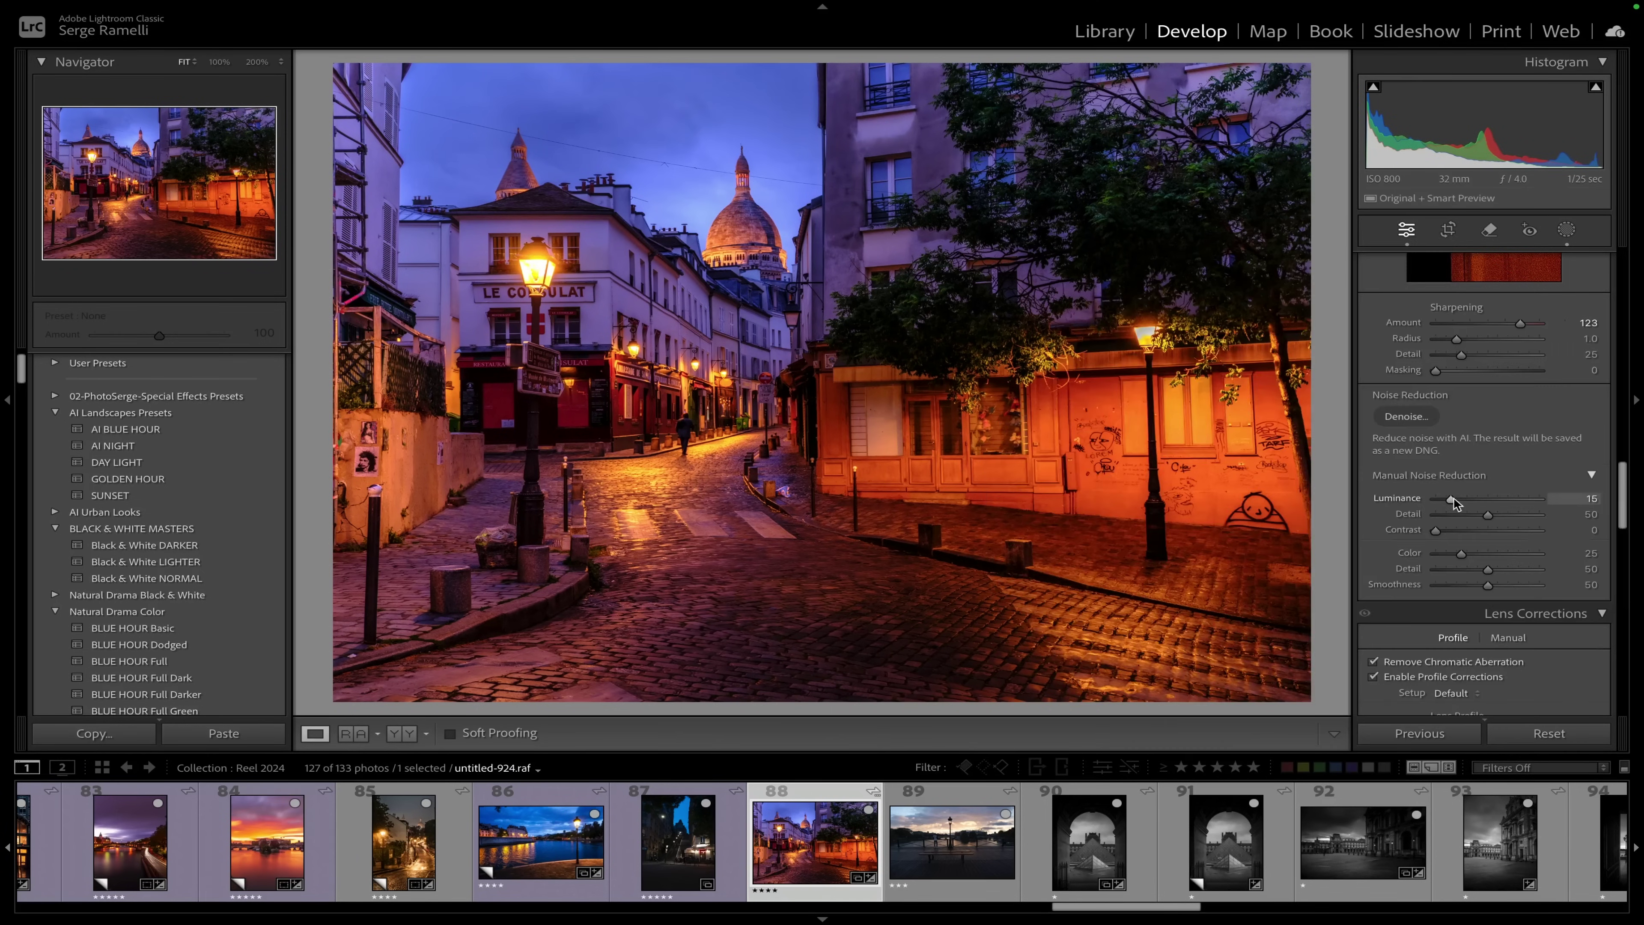
- Run AI Denoise at amount 34 on the photo to create untitled-924-Enhanced-NR.dng
right_click(815, 801)
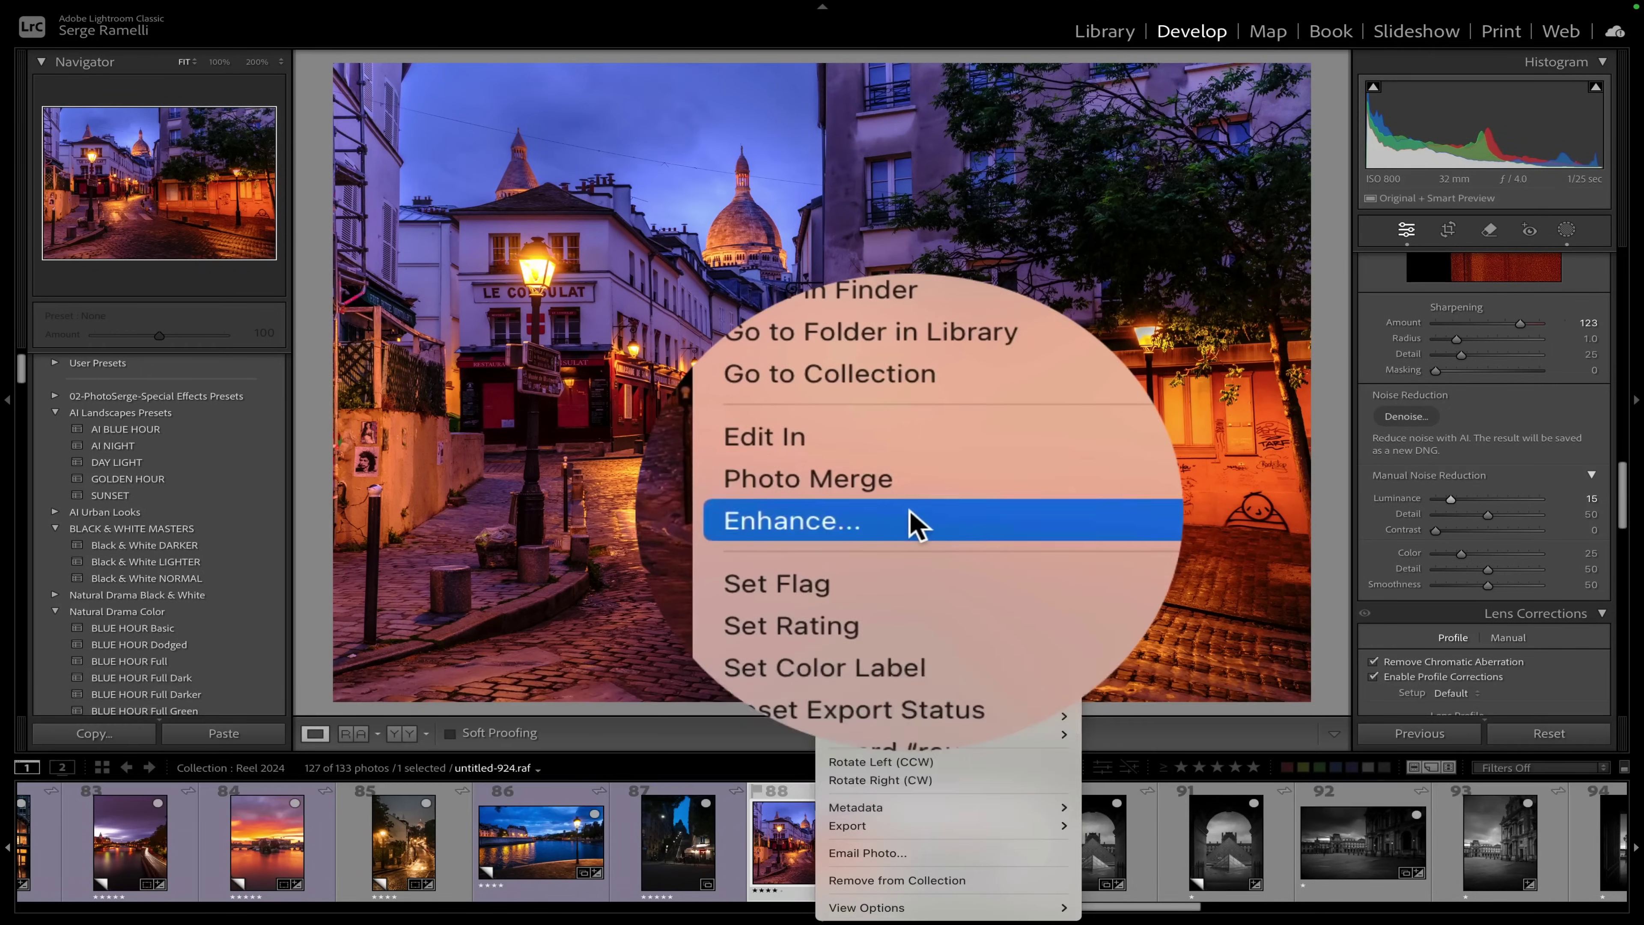
click(911, 511)
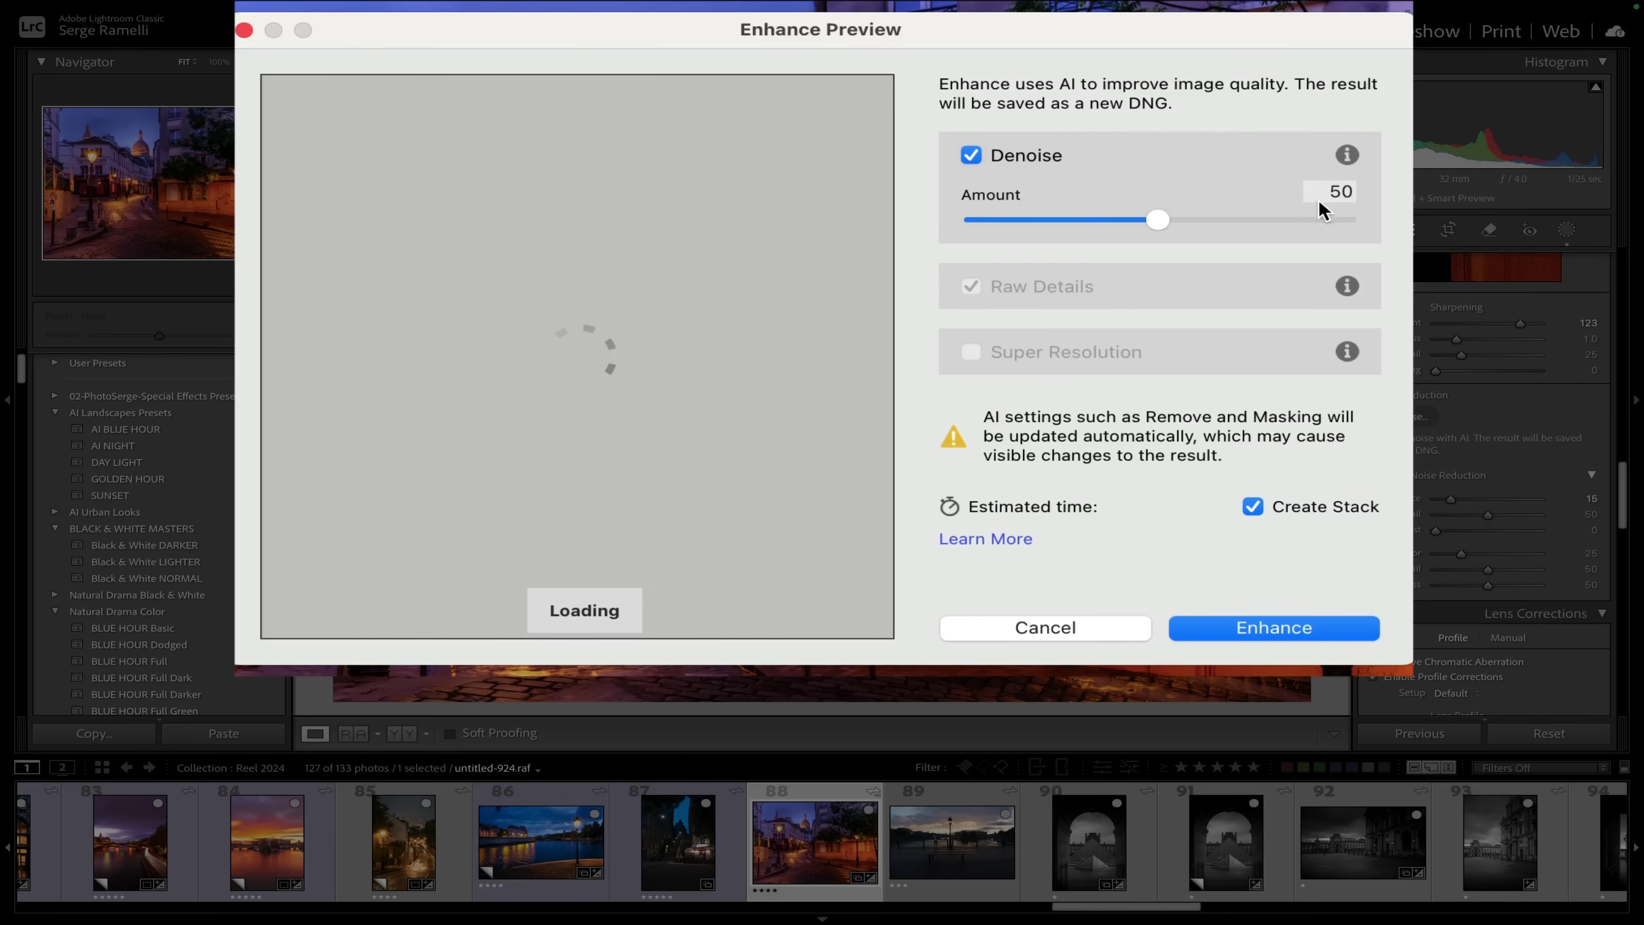
drag(805, 338, 573, 528)
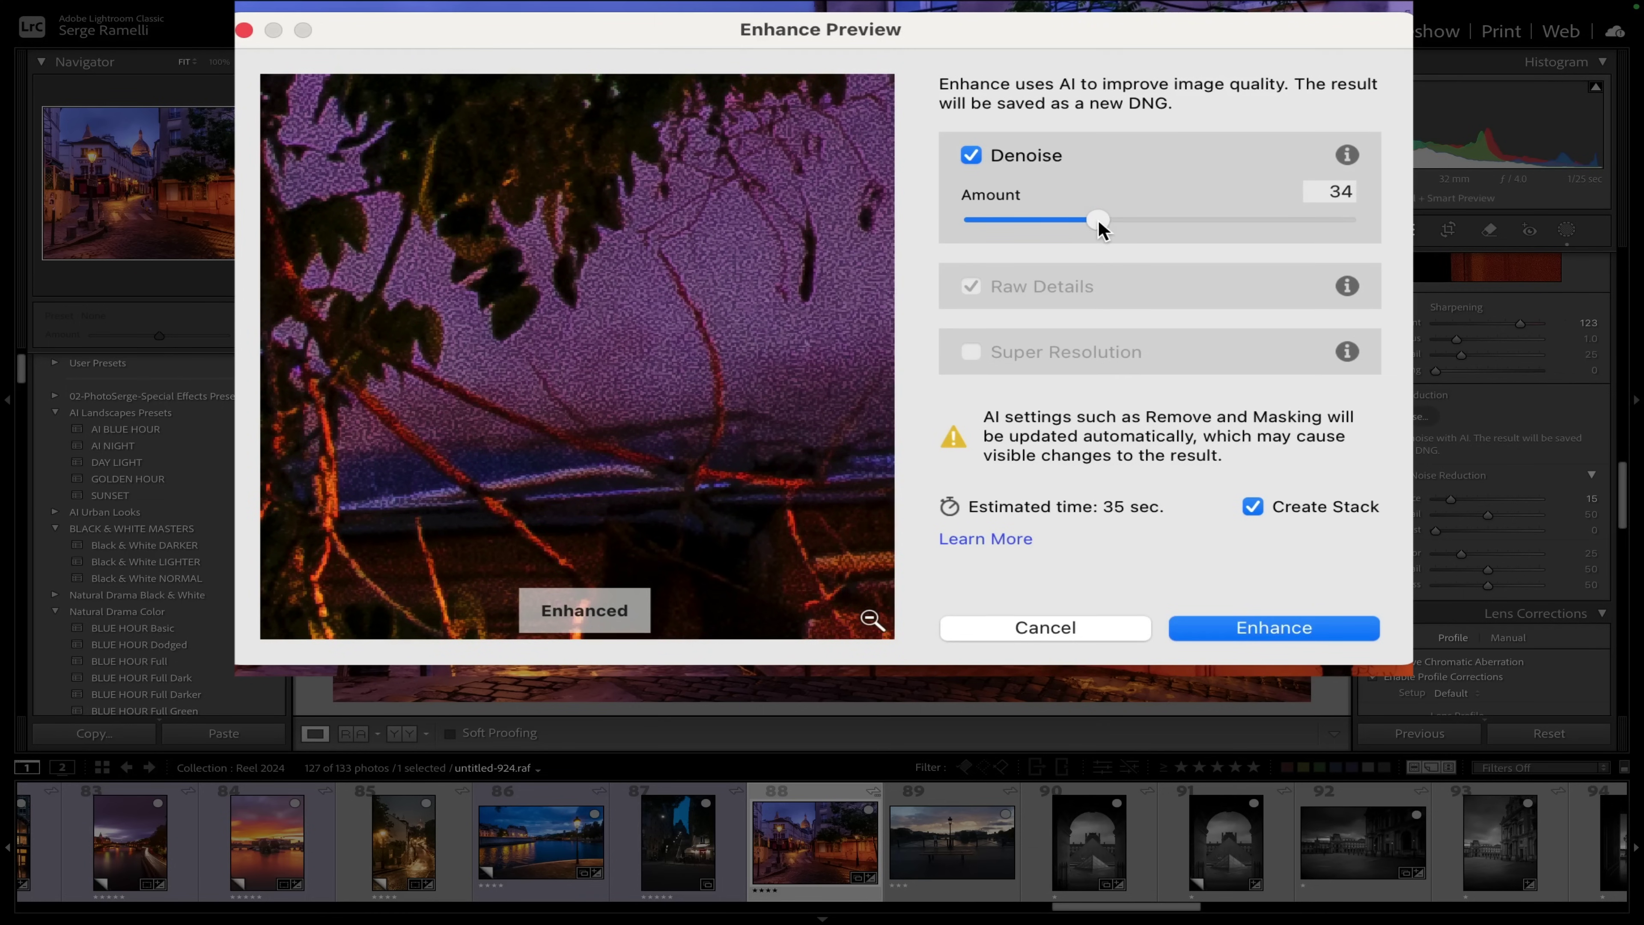
click(1298, 634)
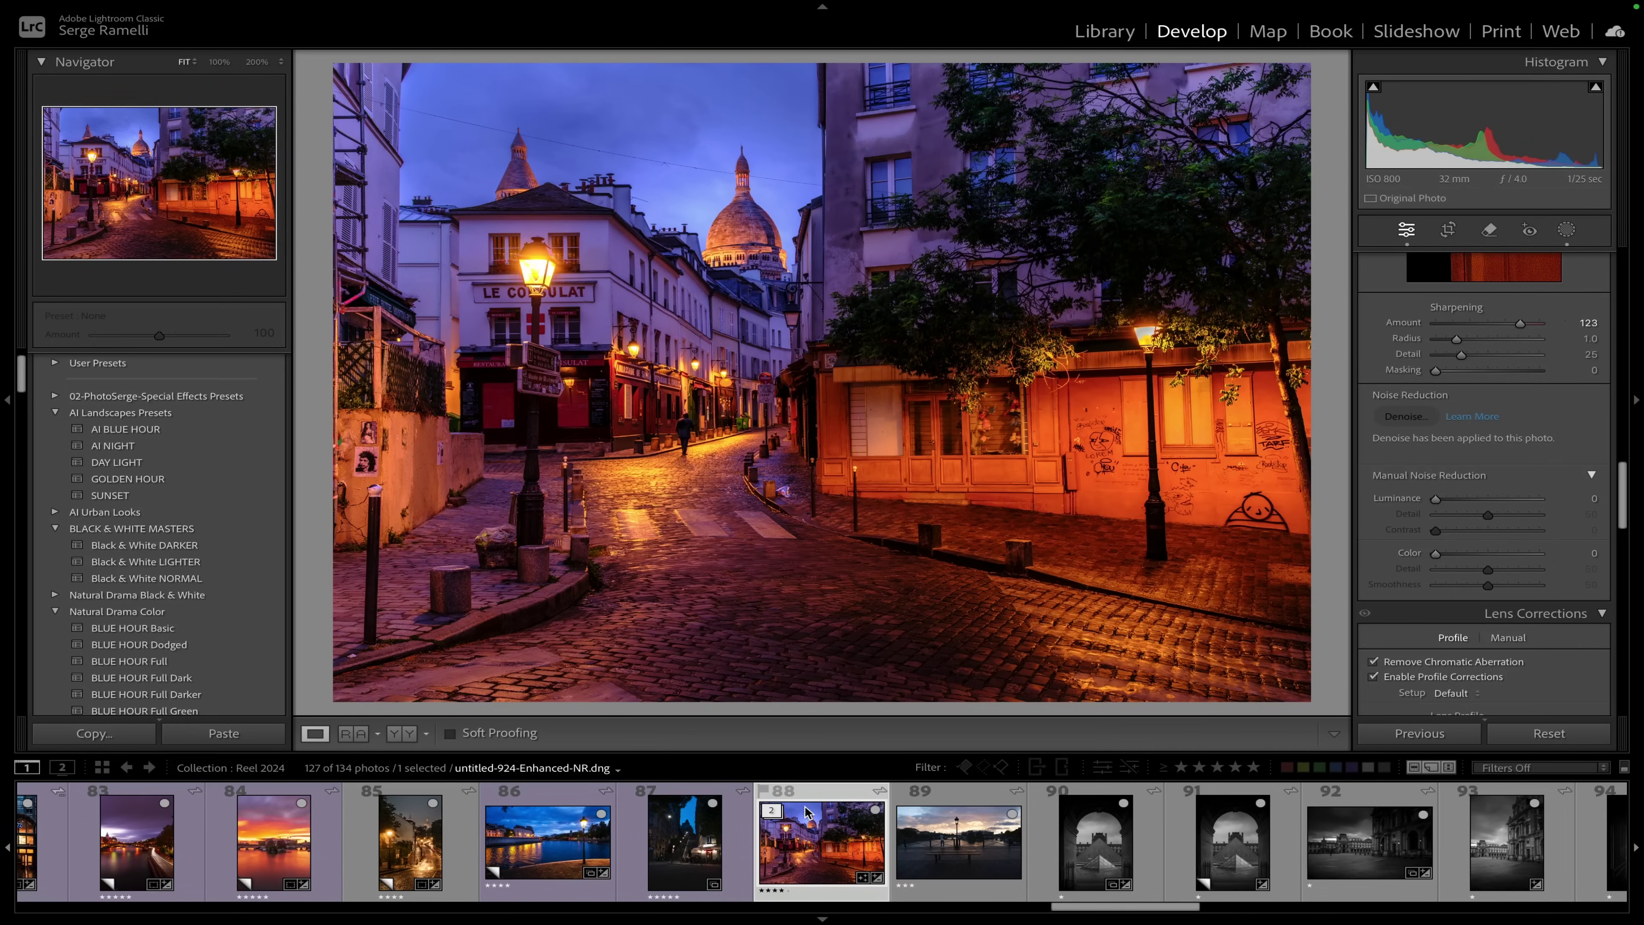
- Compare the denoised DNG side by side with the original raw, with all panels hidden
key(ctrl+')
ctrl+click(955, 834)
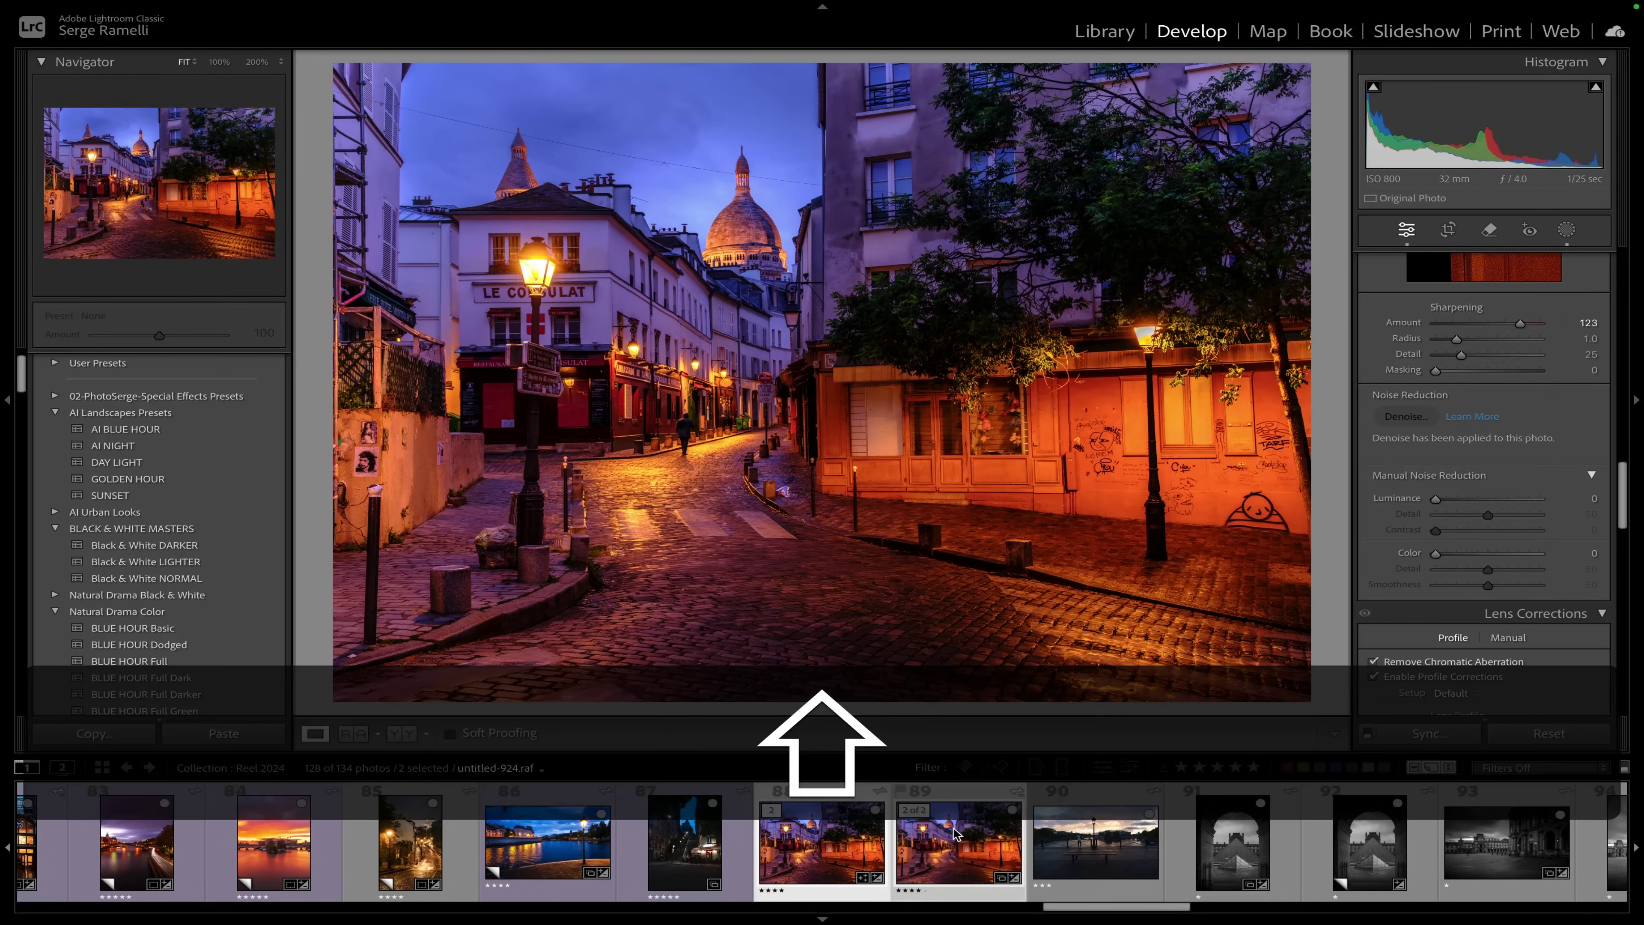
key(shift+c)
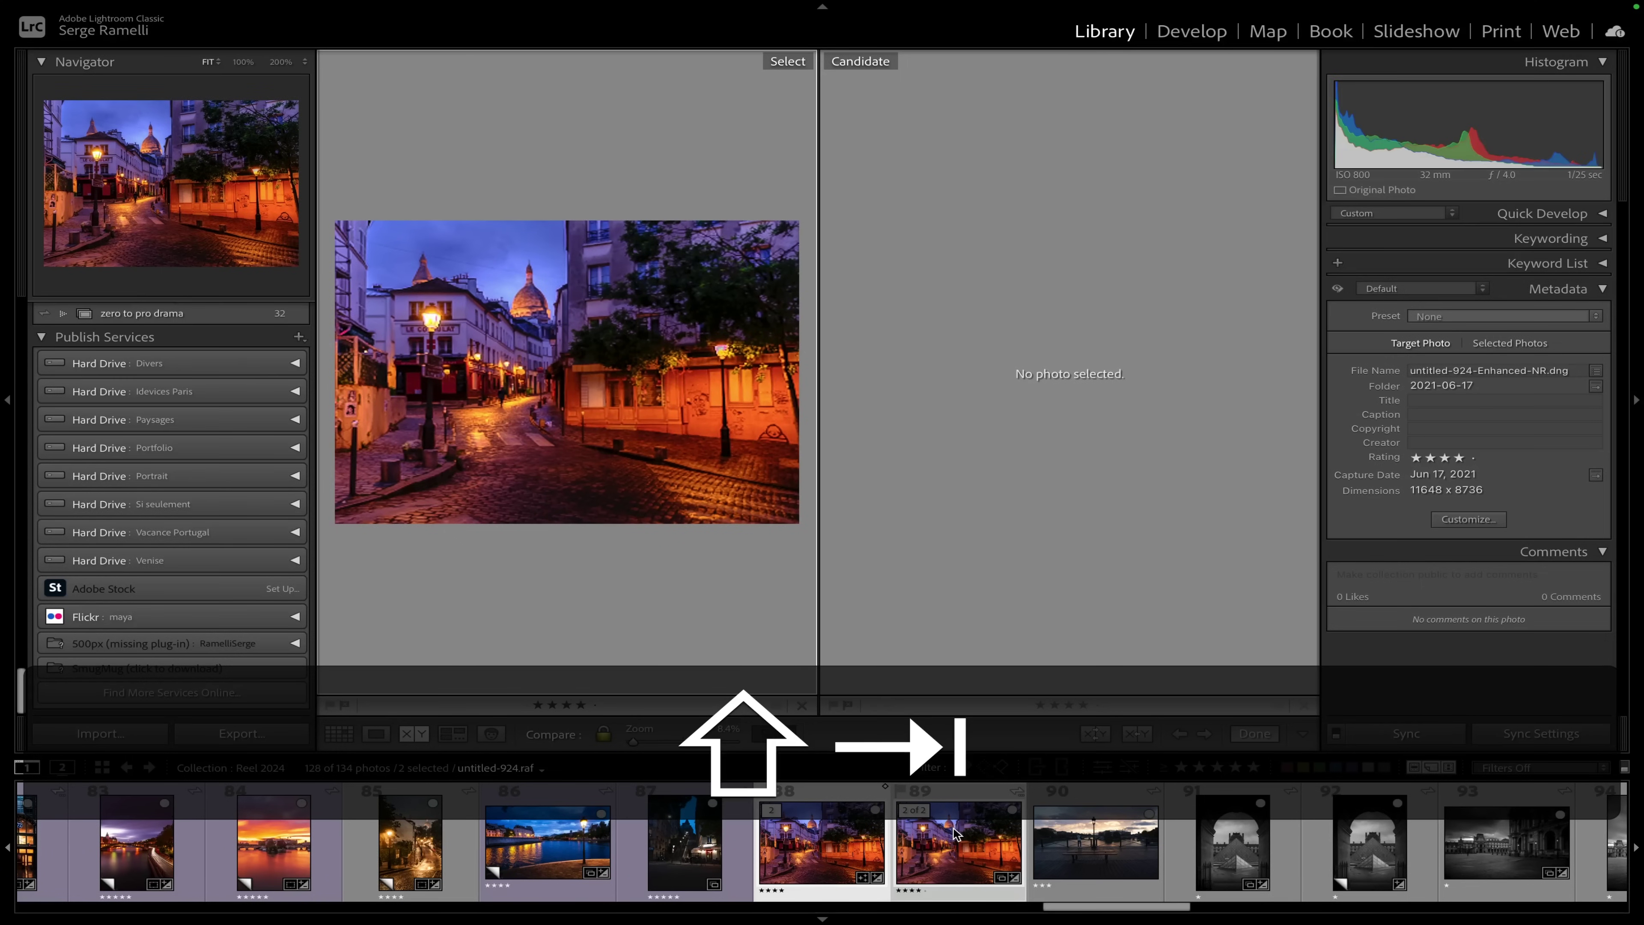
key(shift+Tab)
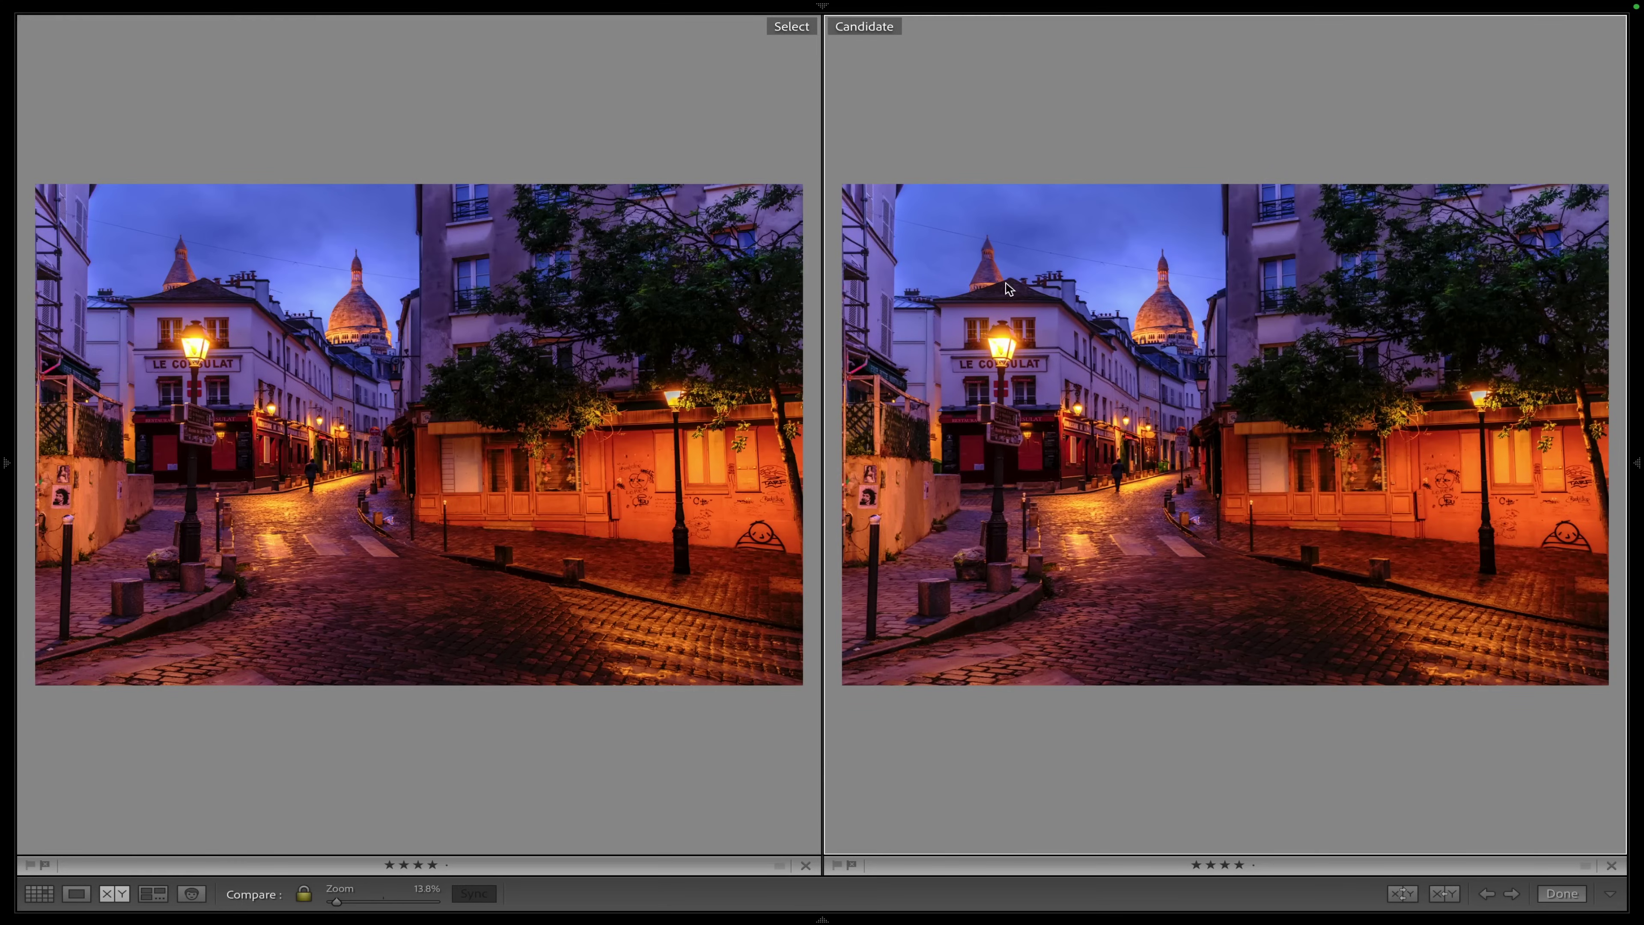
- Inspect rooftops, golden dome and chimneys at 100%, then fit the view and restore the panels
click(1008, 289)
drag(1108, 551, 1217, 306)
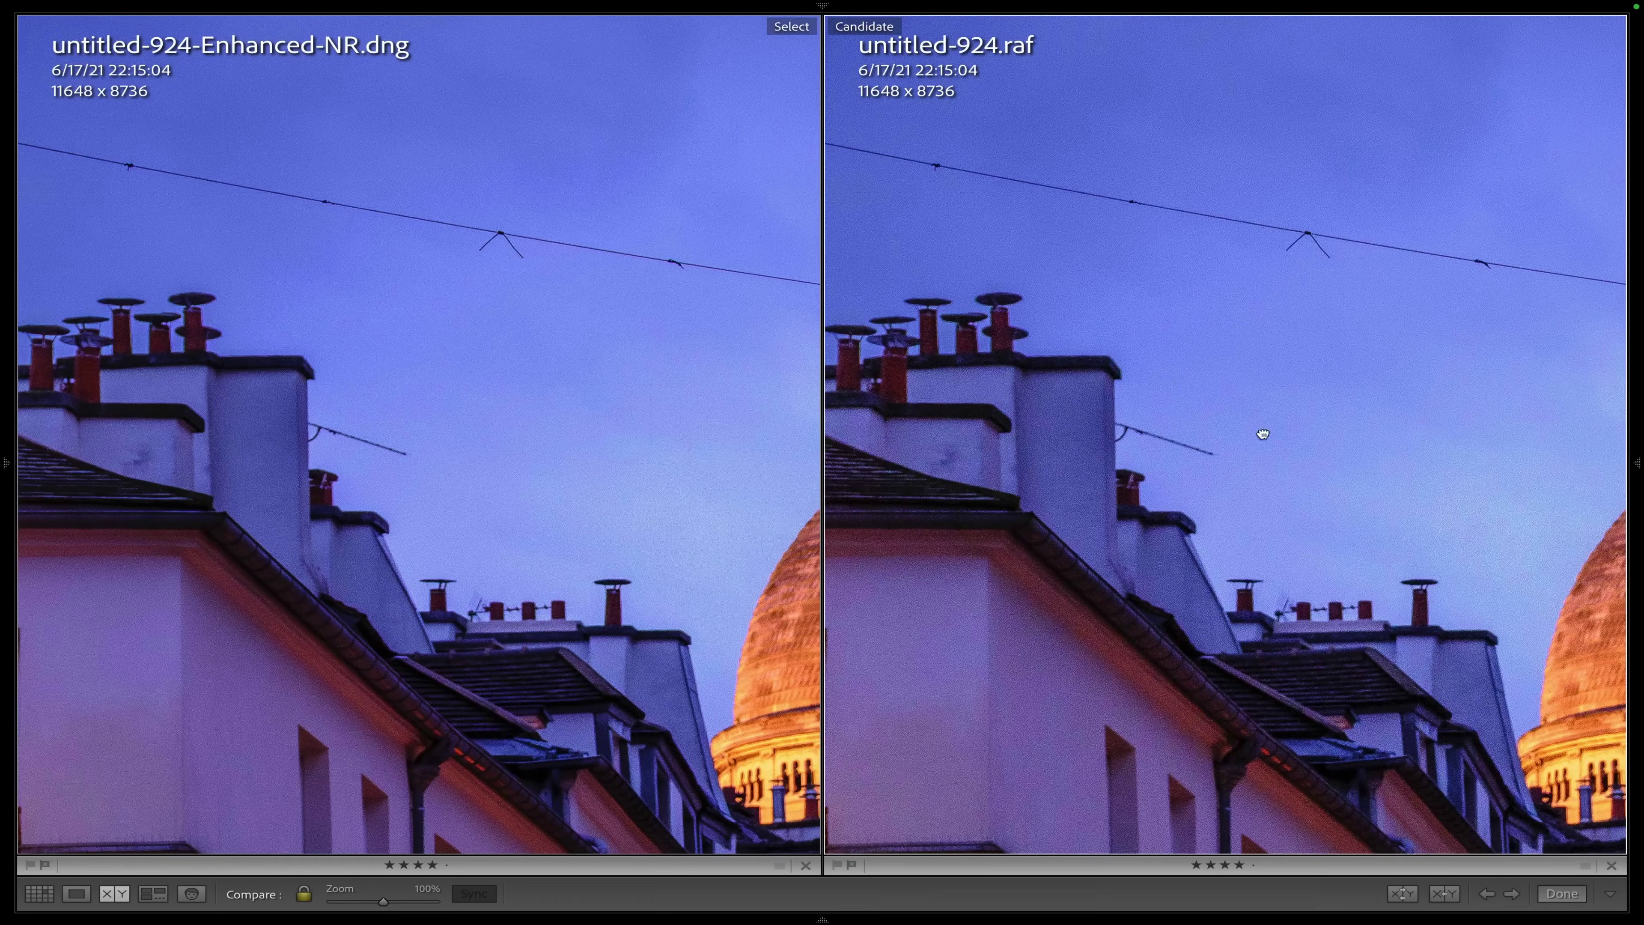
drag(1263, 433, 1349, 451)
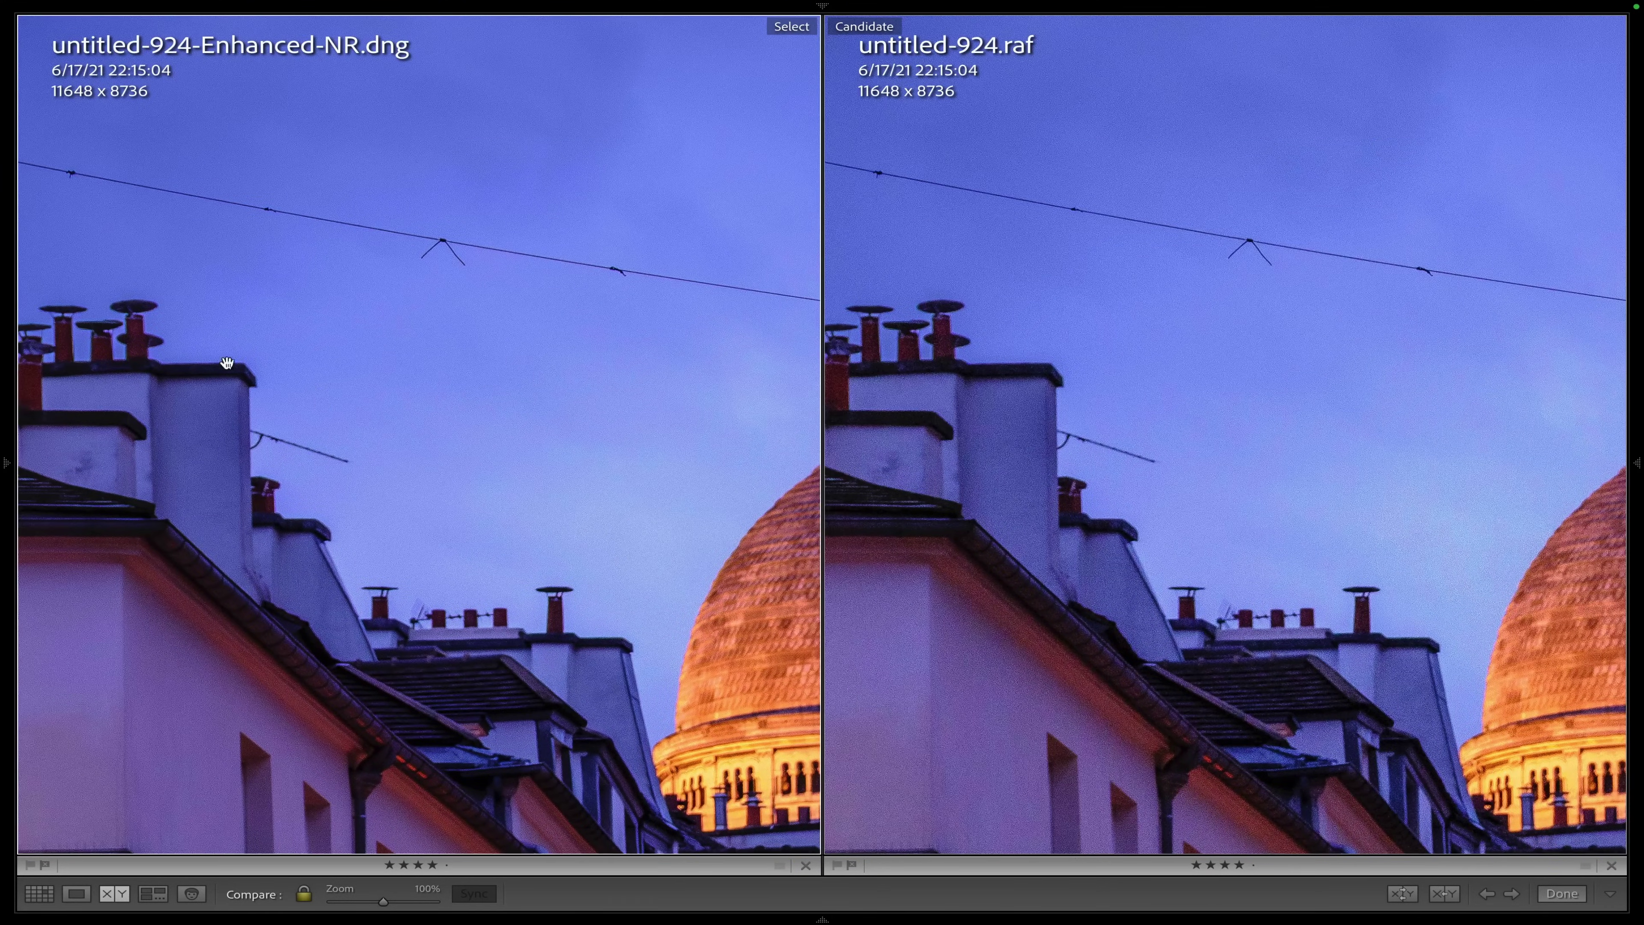
drag(226, 363, 388, 408)
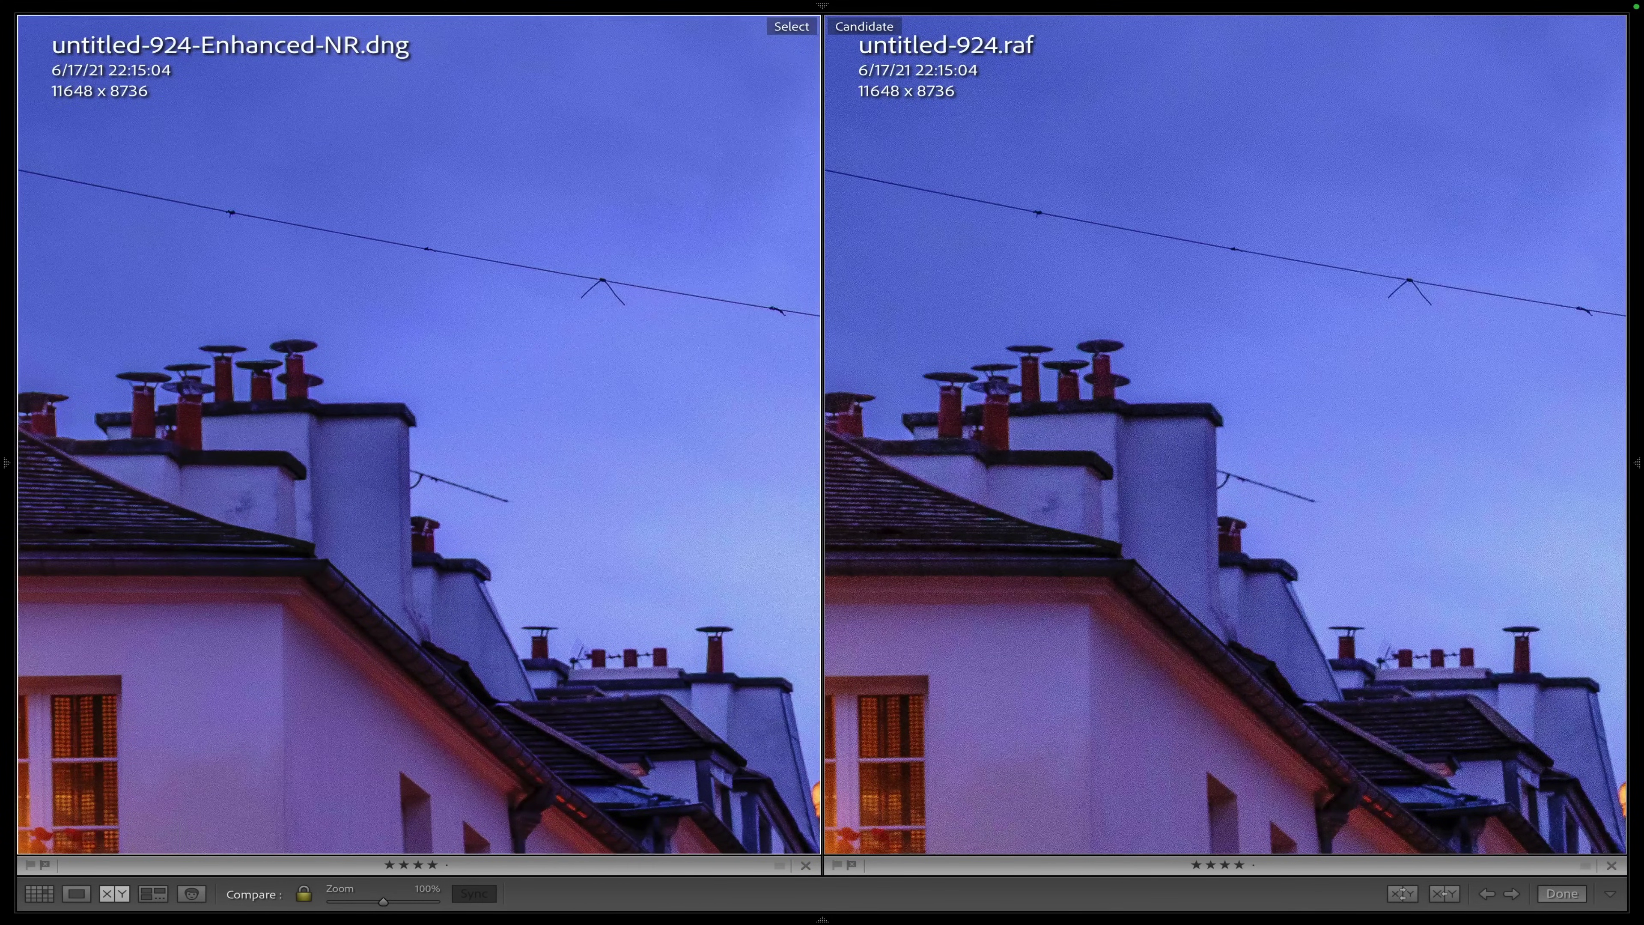
click(502, 368)
key(shift+Tab)
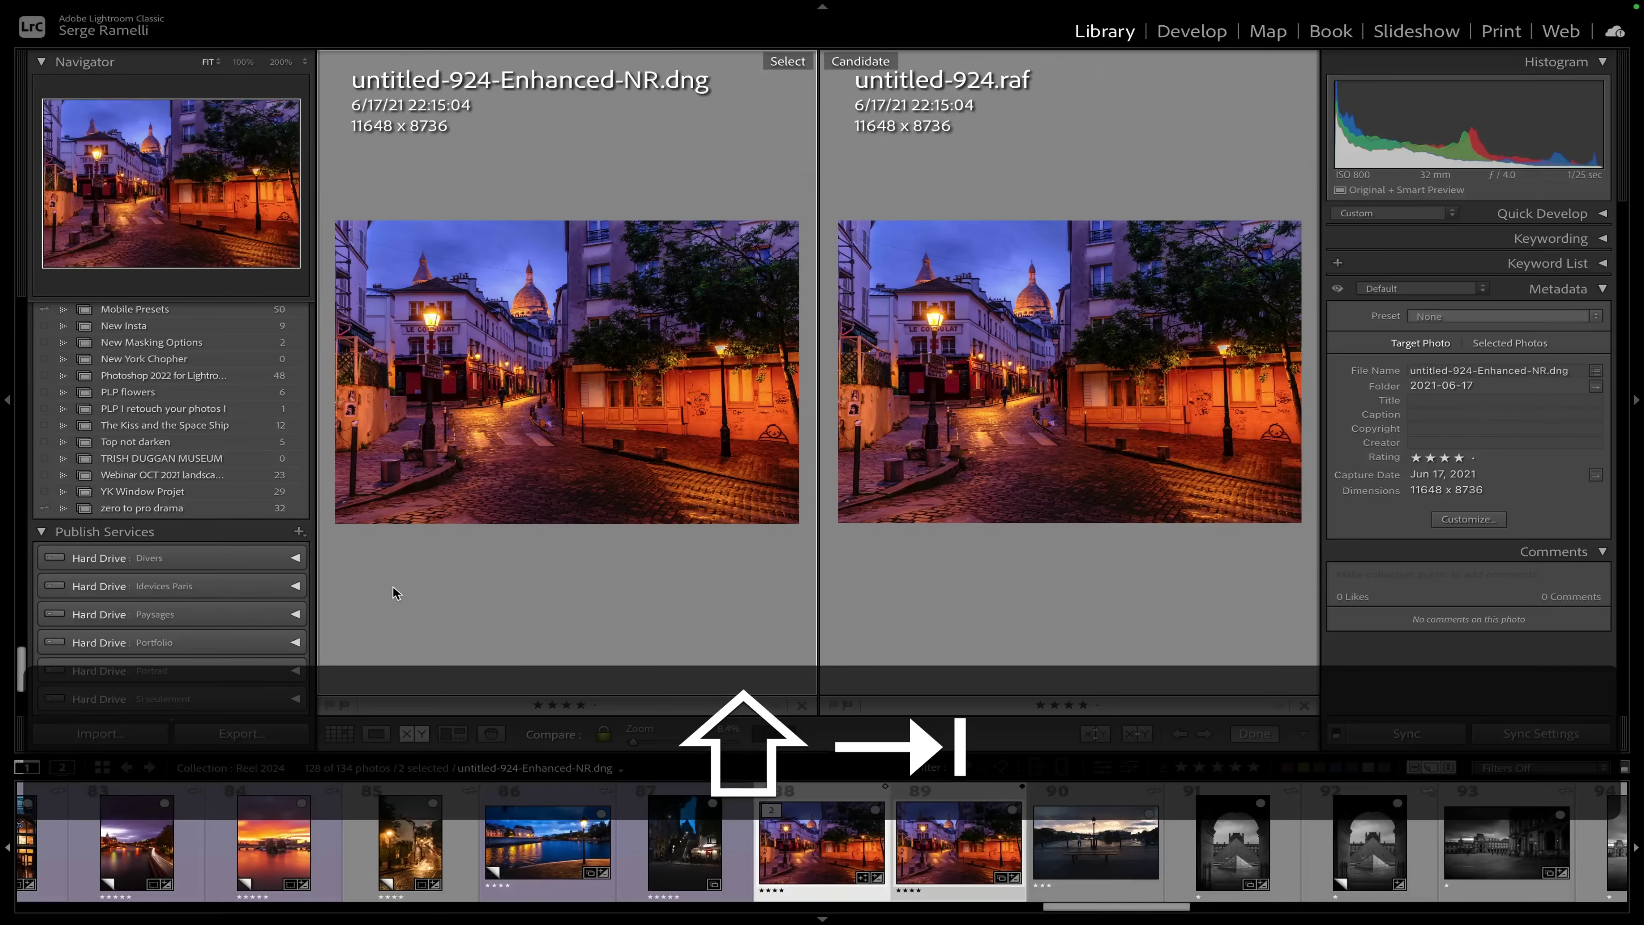
- Bring the denoised photo alone into Develop and set sharpening Amount to 108
click(364, 733)
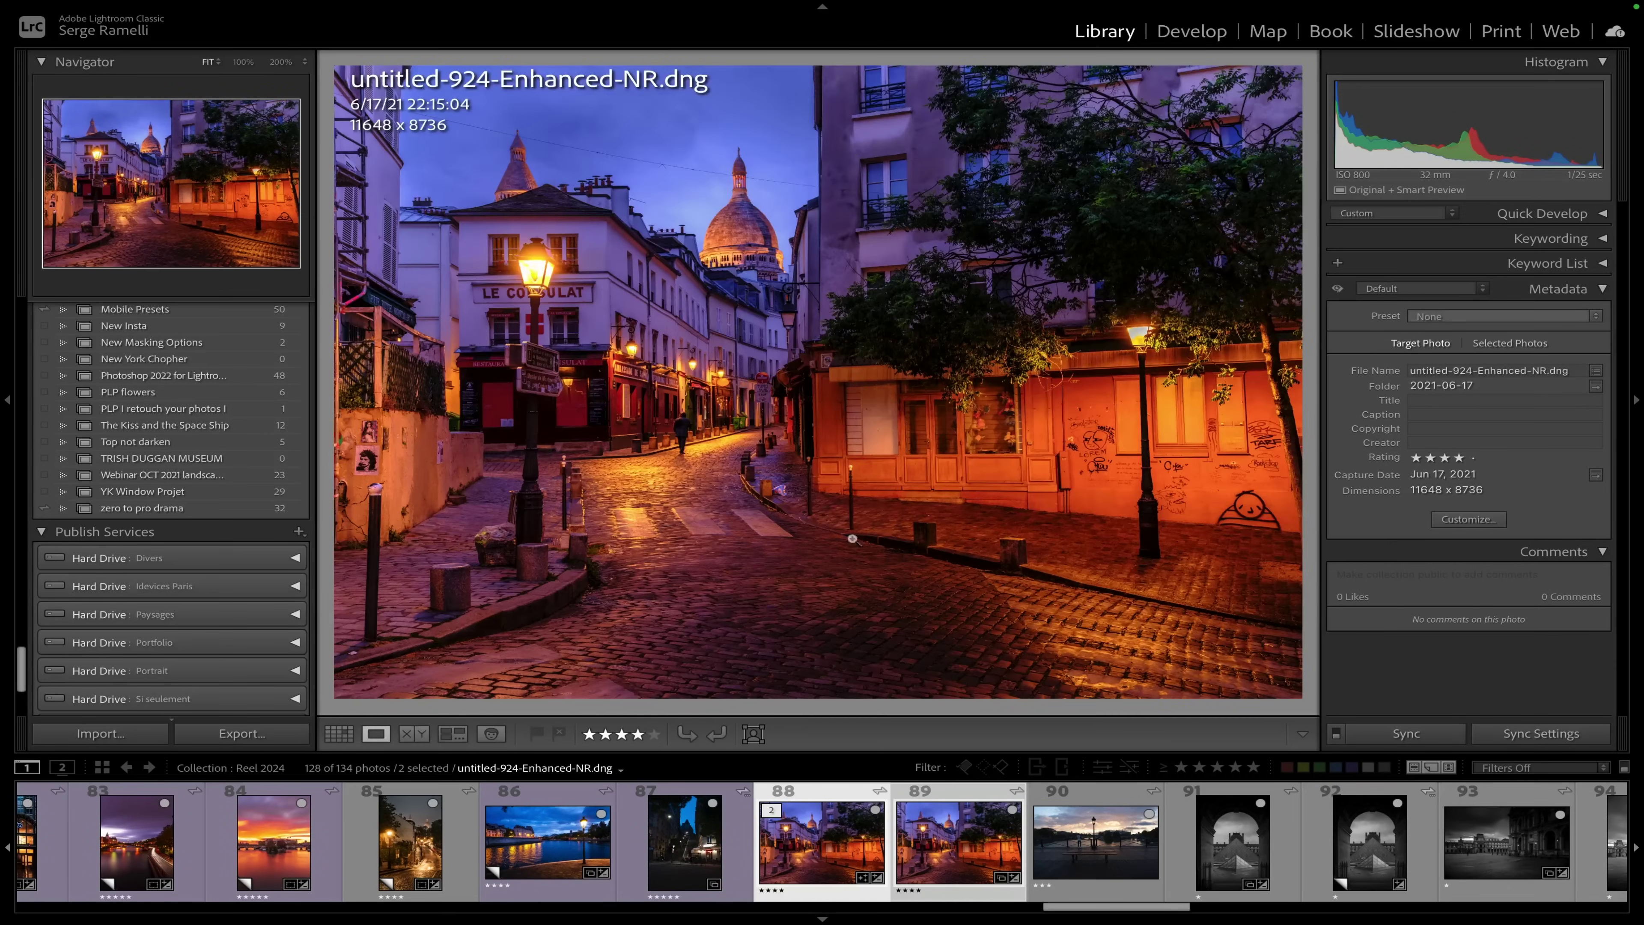
click(1195, 34)
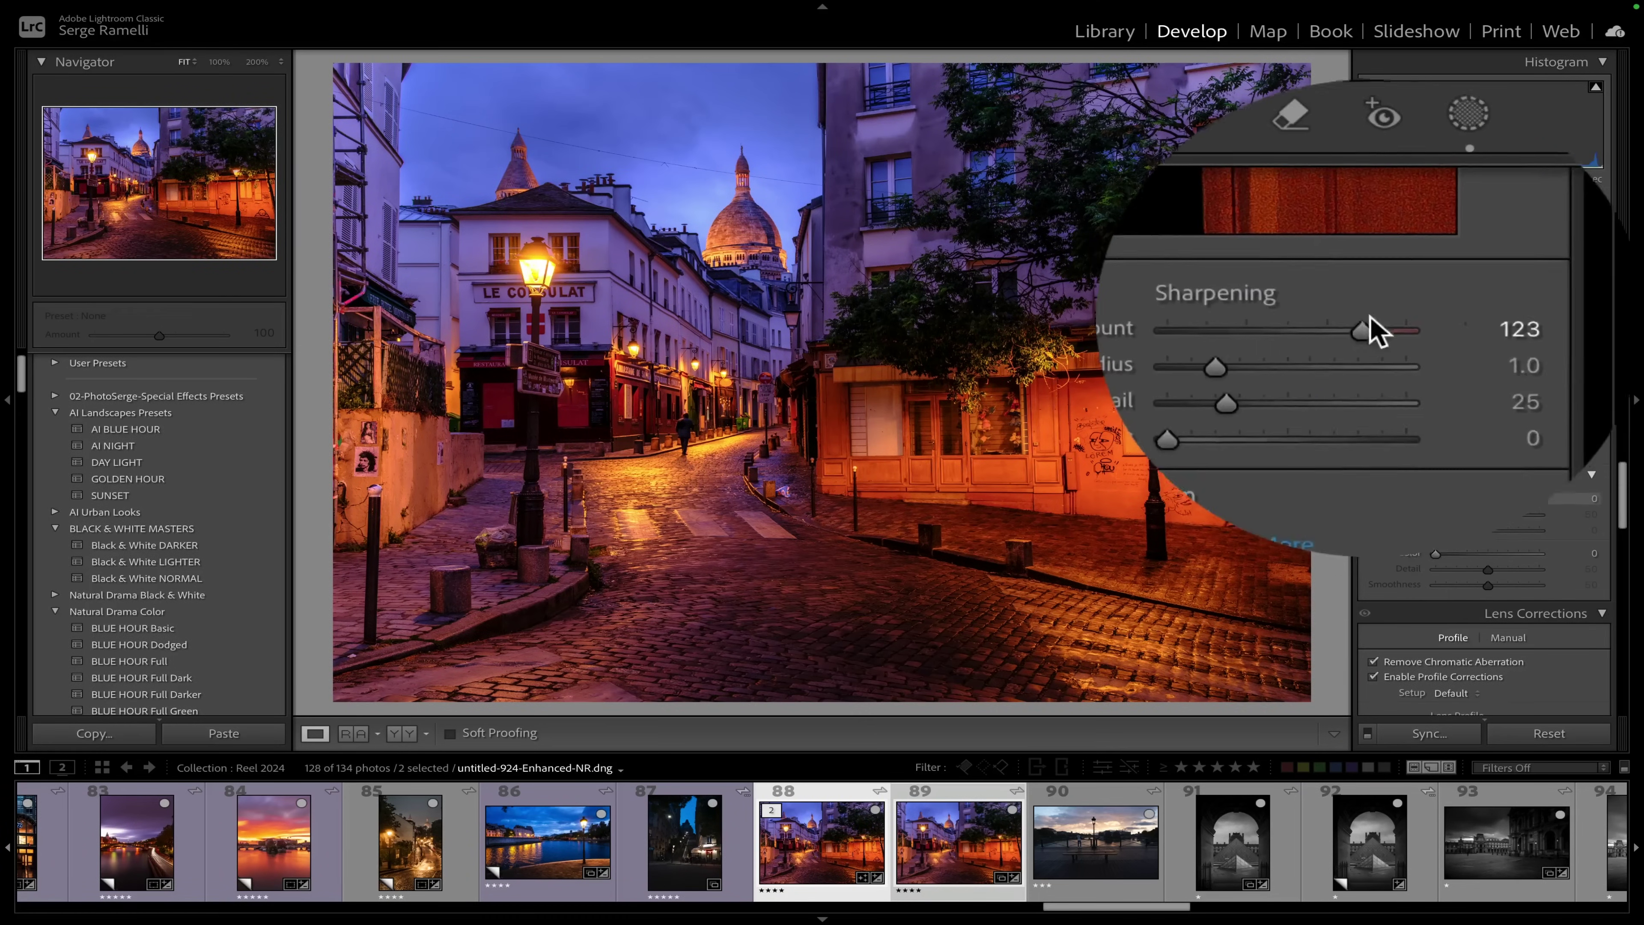
drag(1520, 322, 1509, 324)
drag(1371, 324, 1371, 324)
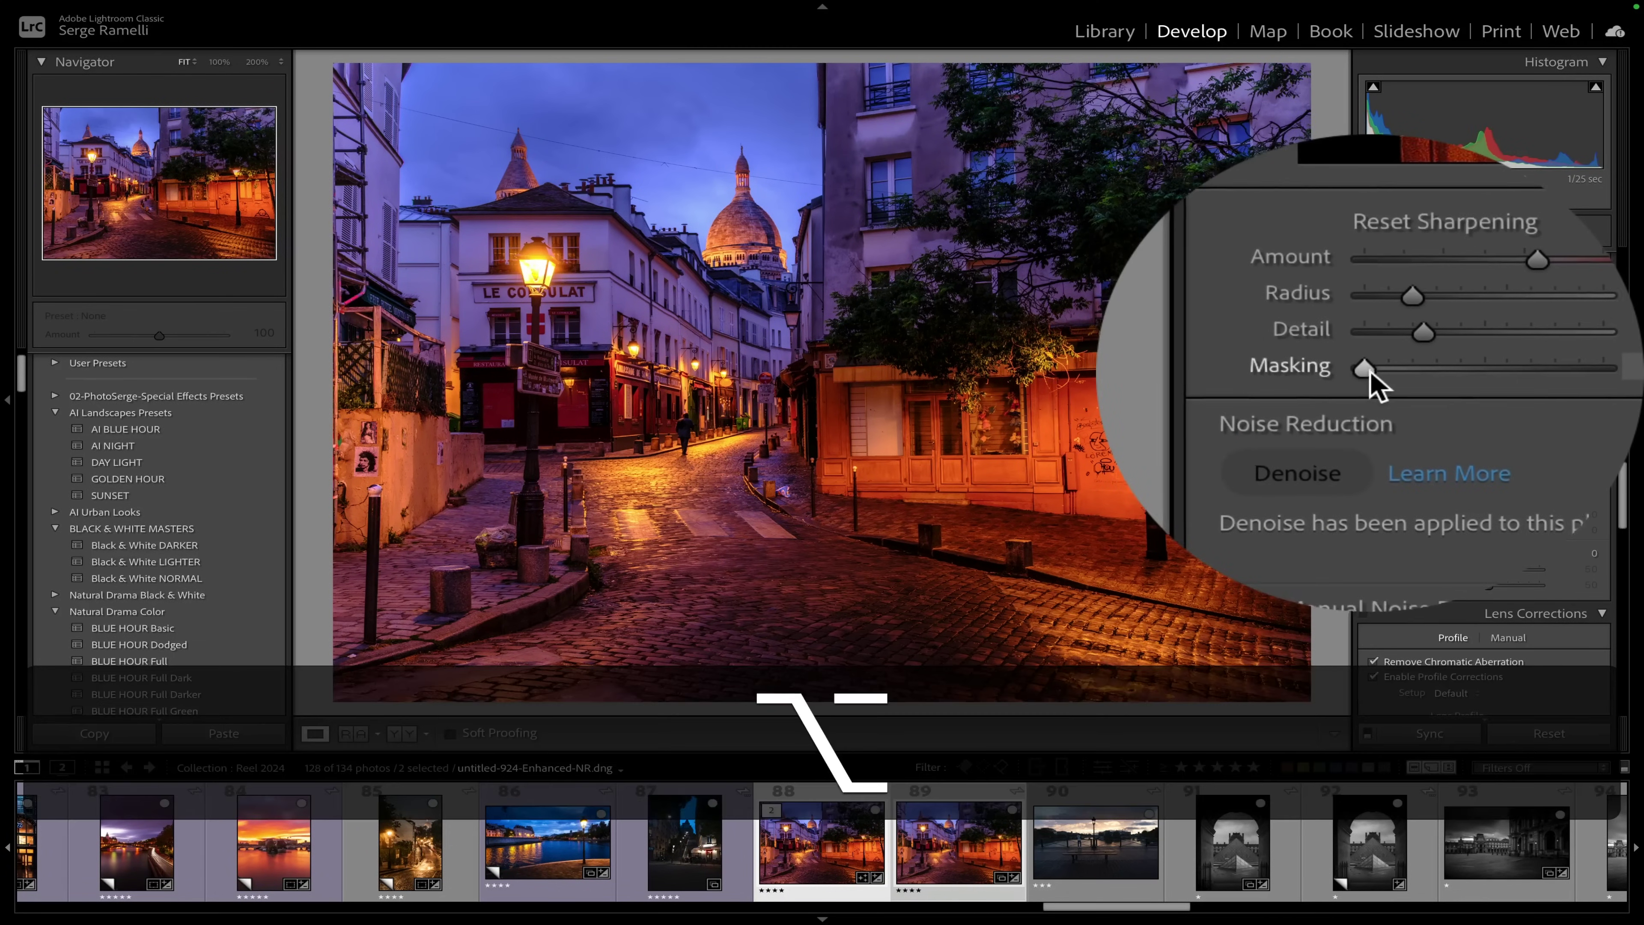
- Raise sharpening Masking to 79 while previewing the mask, so only edges are sharpened
alt+click(1371, 371)
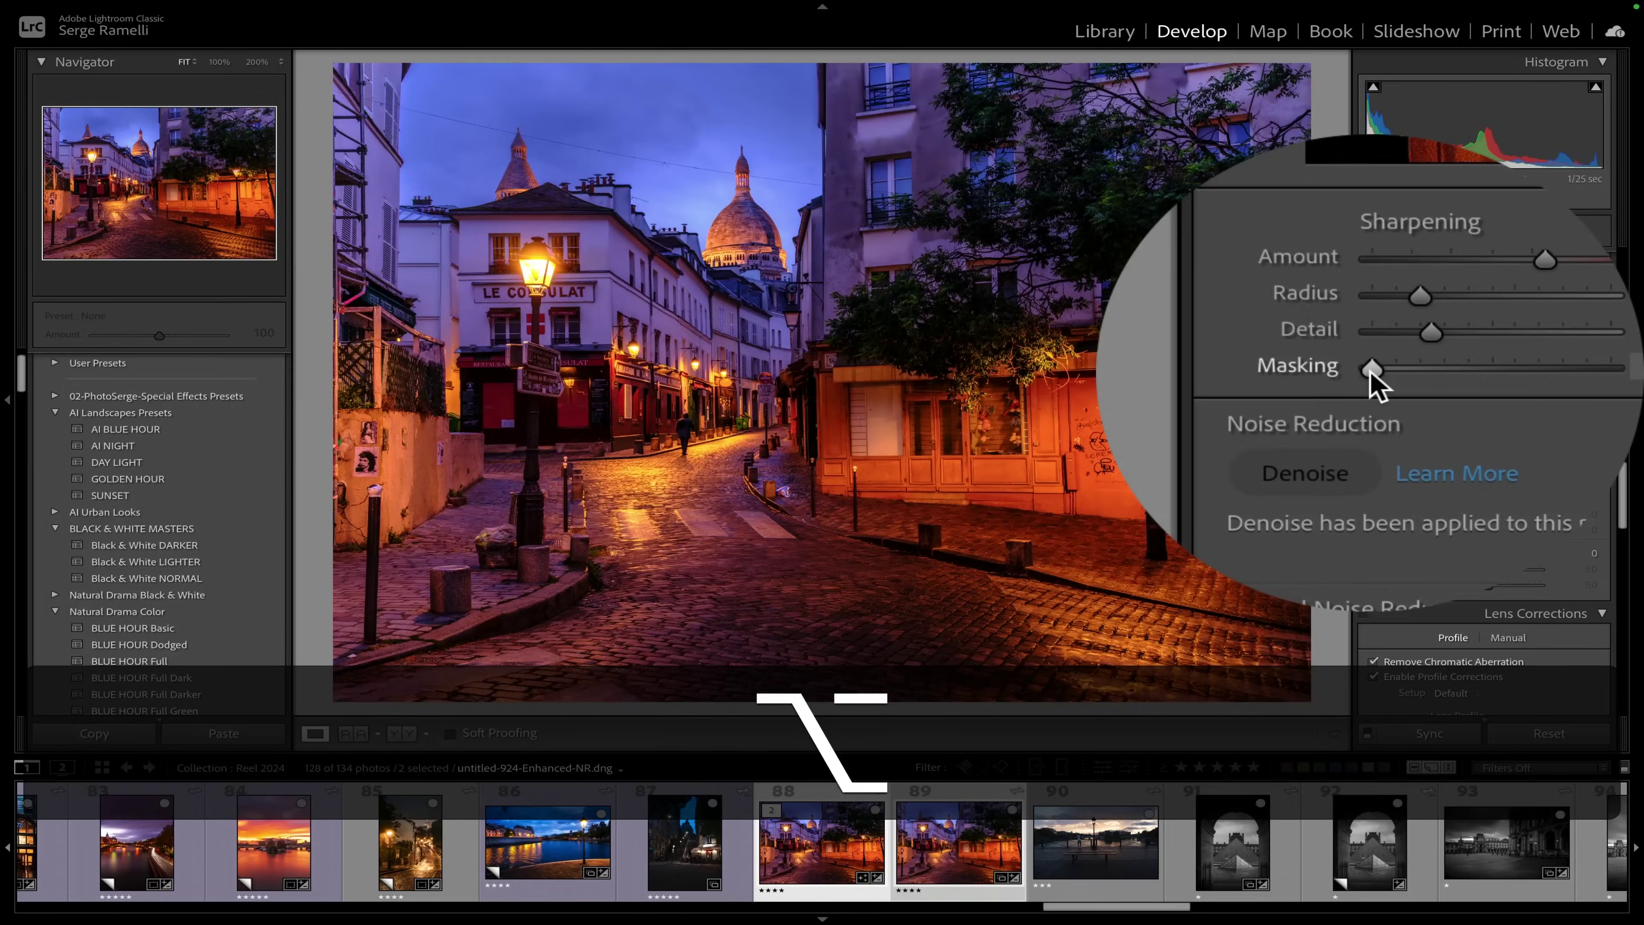
alt+click(1371, 370)
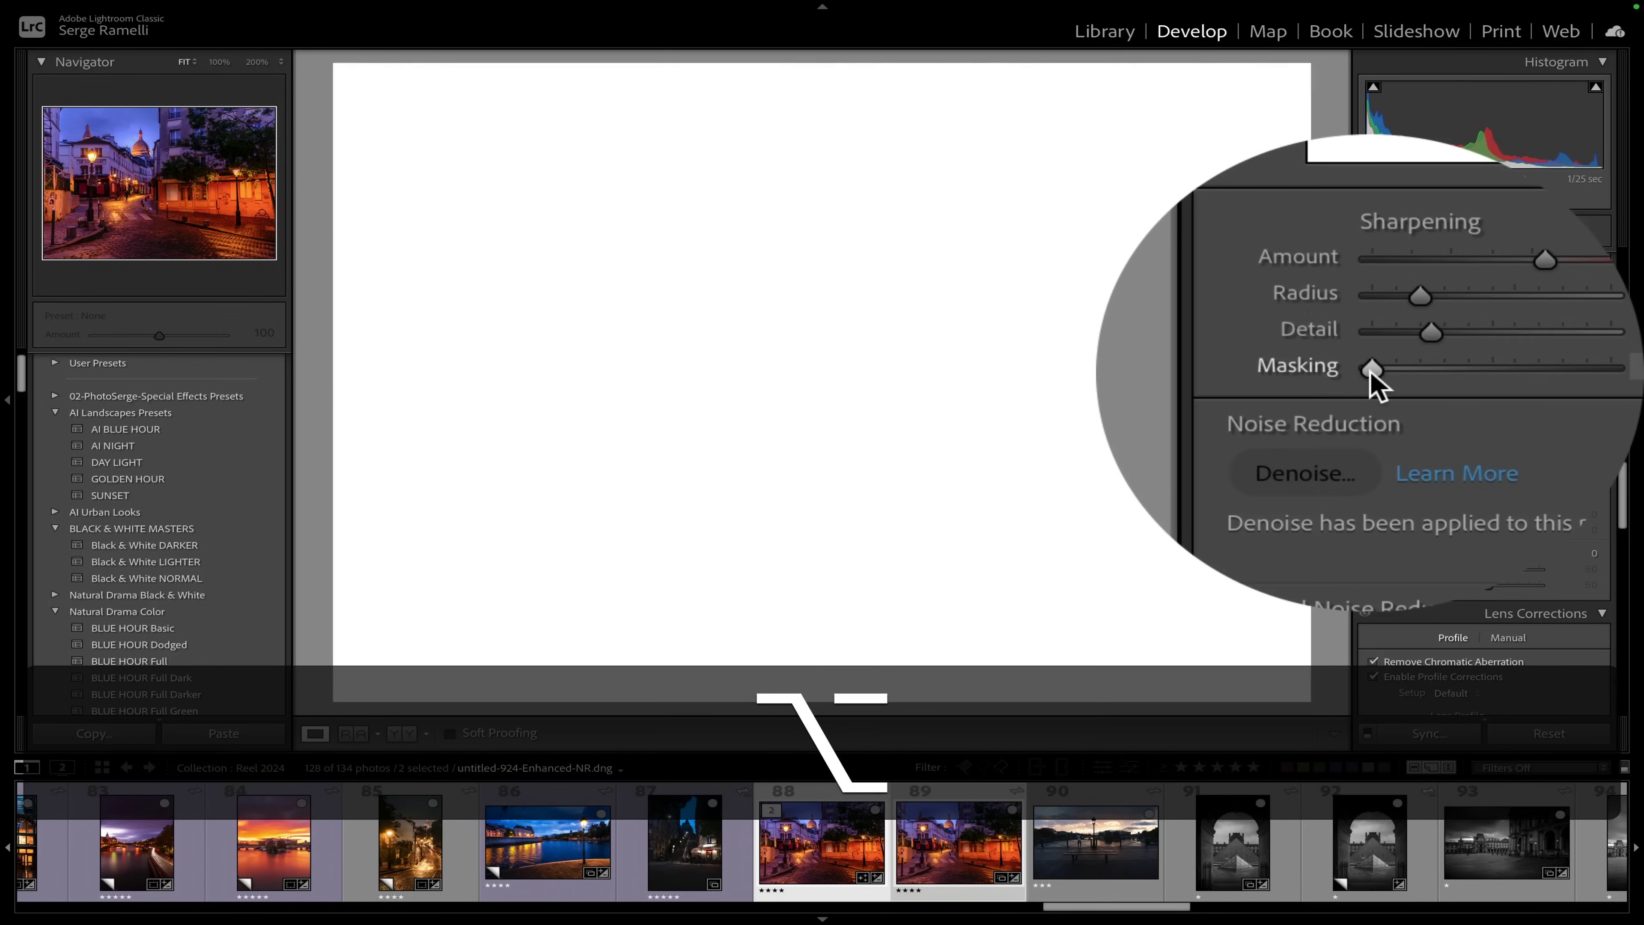
drag(1371, 371, 1371, 376)
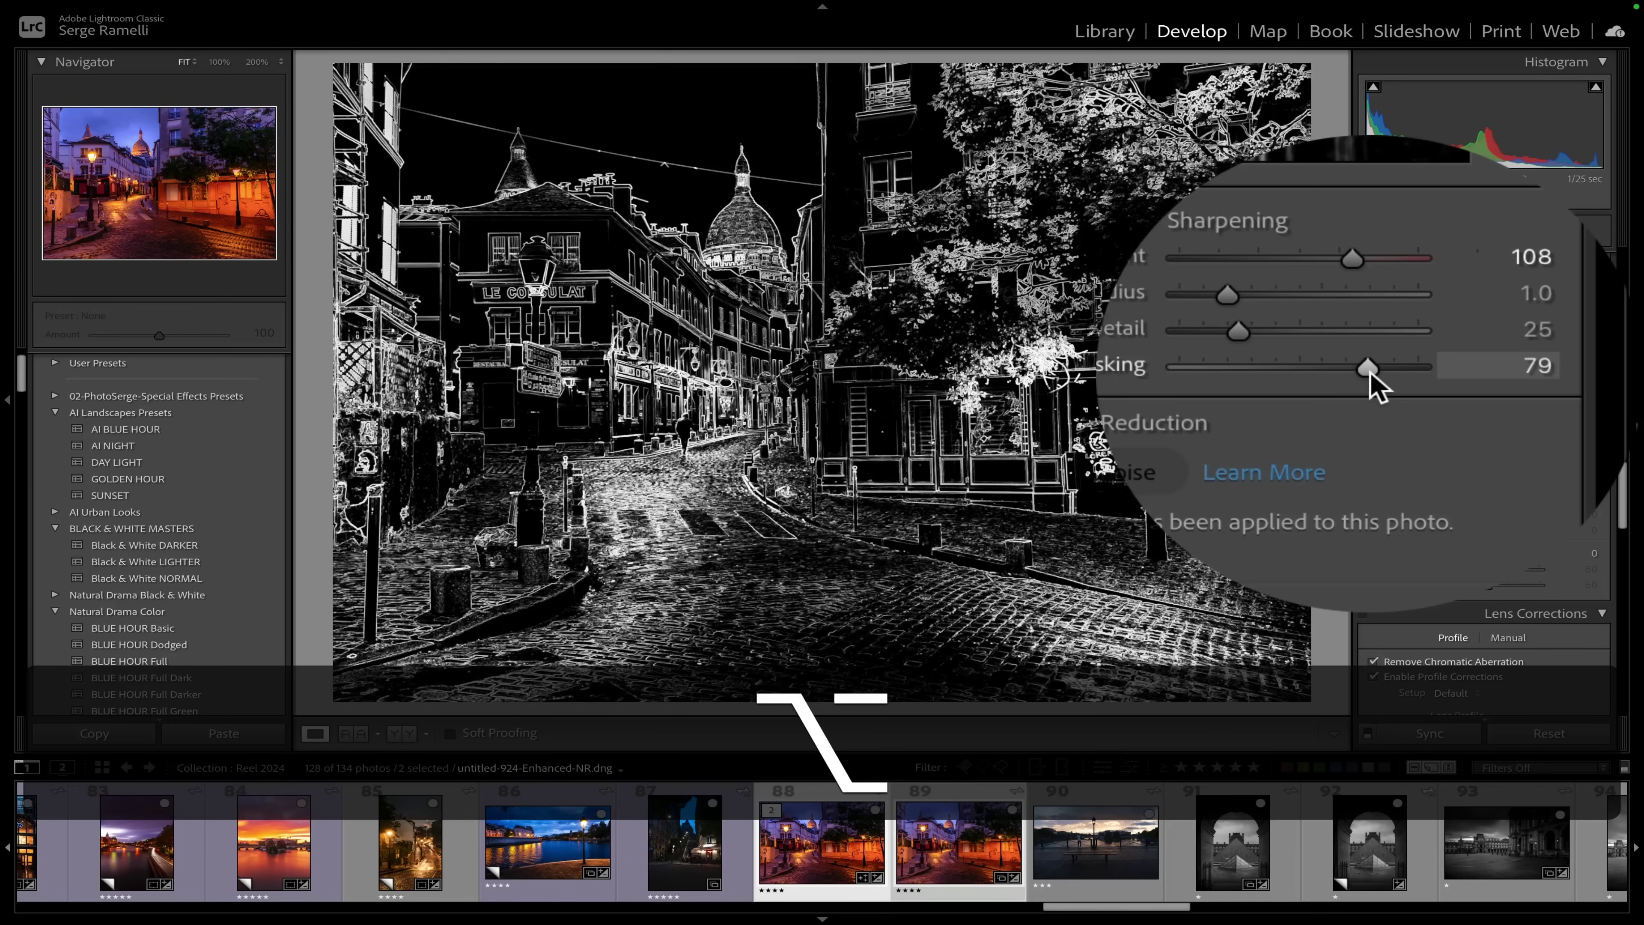
drag(1517, 374, 1519, 376)
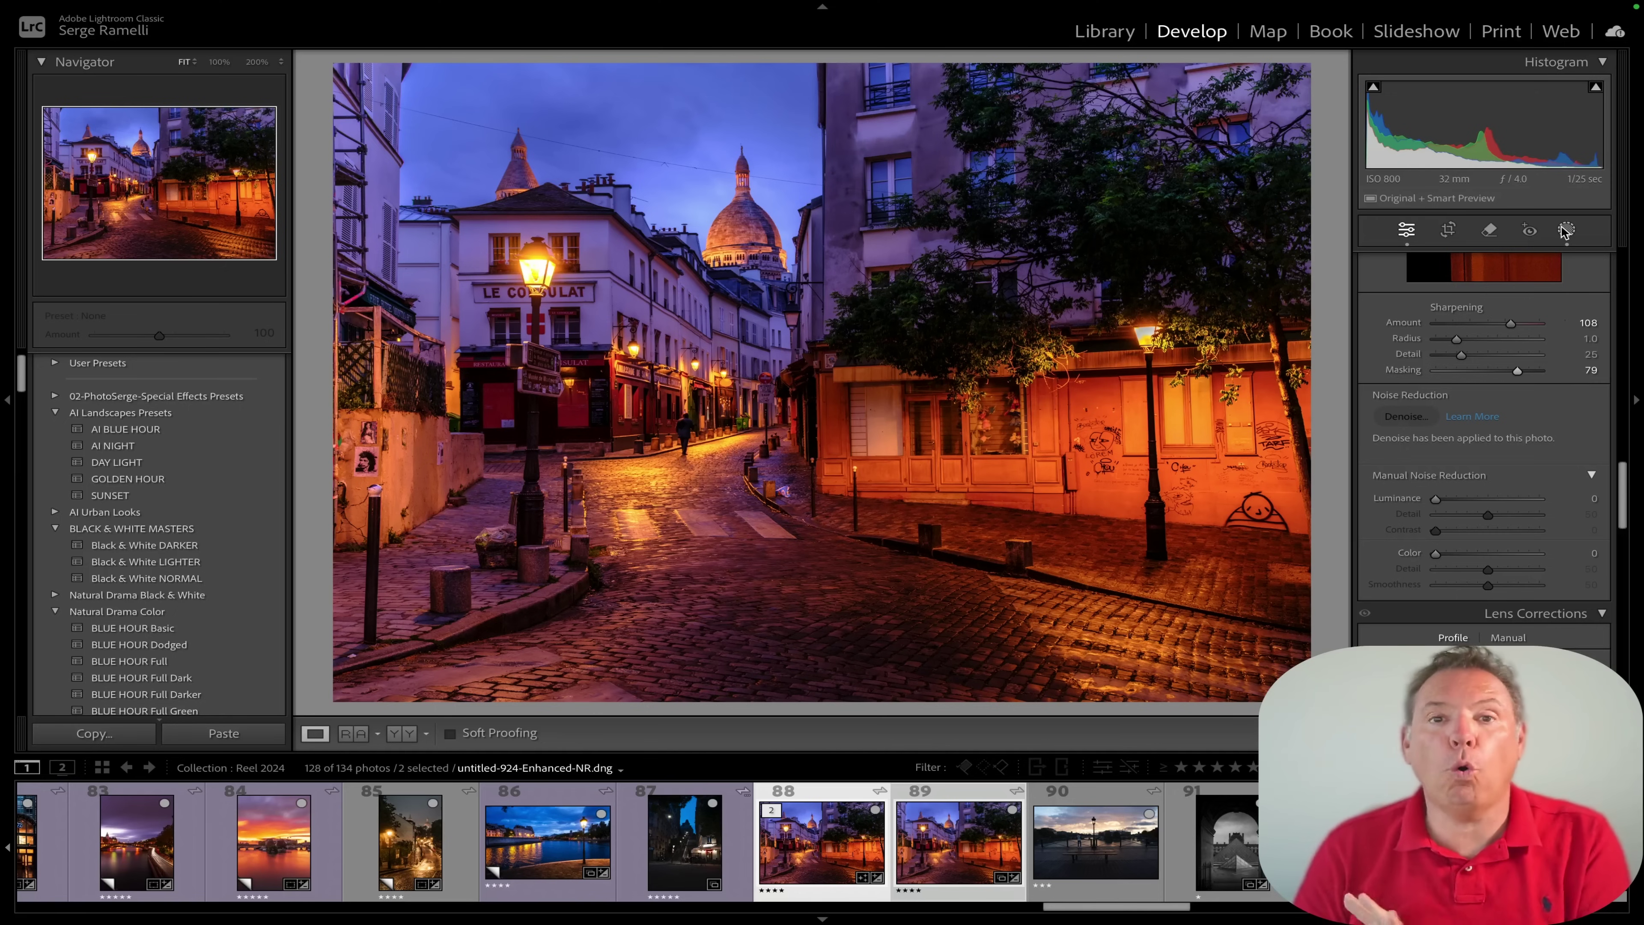
- Create a new brush mask with Clarity 37 and Sharpness 55
click(1566, 231)
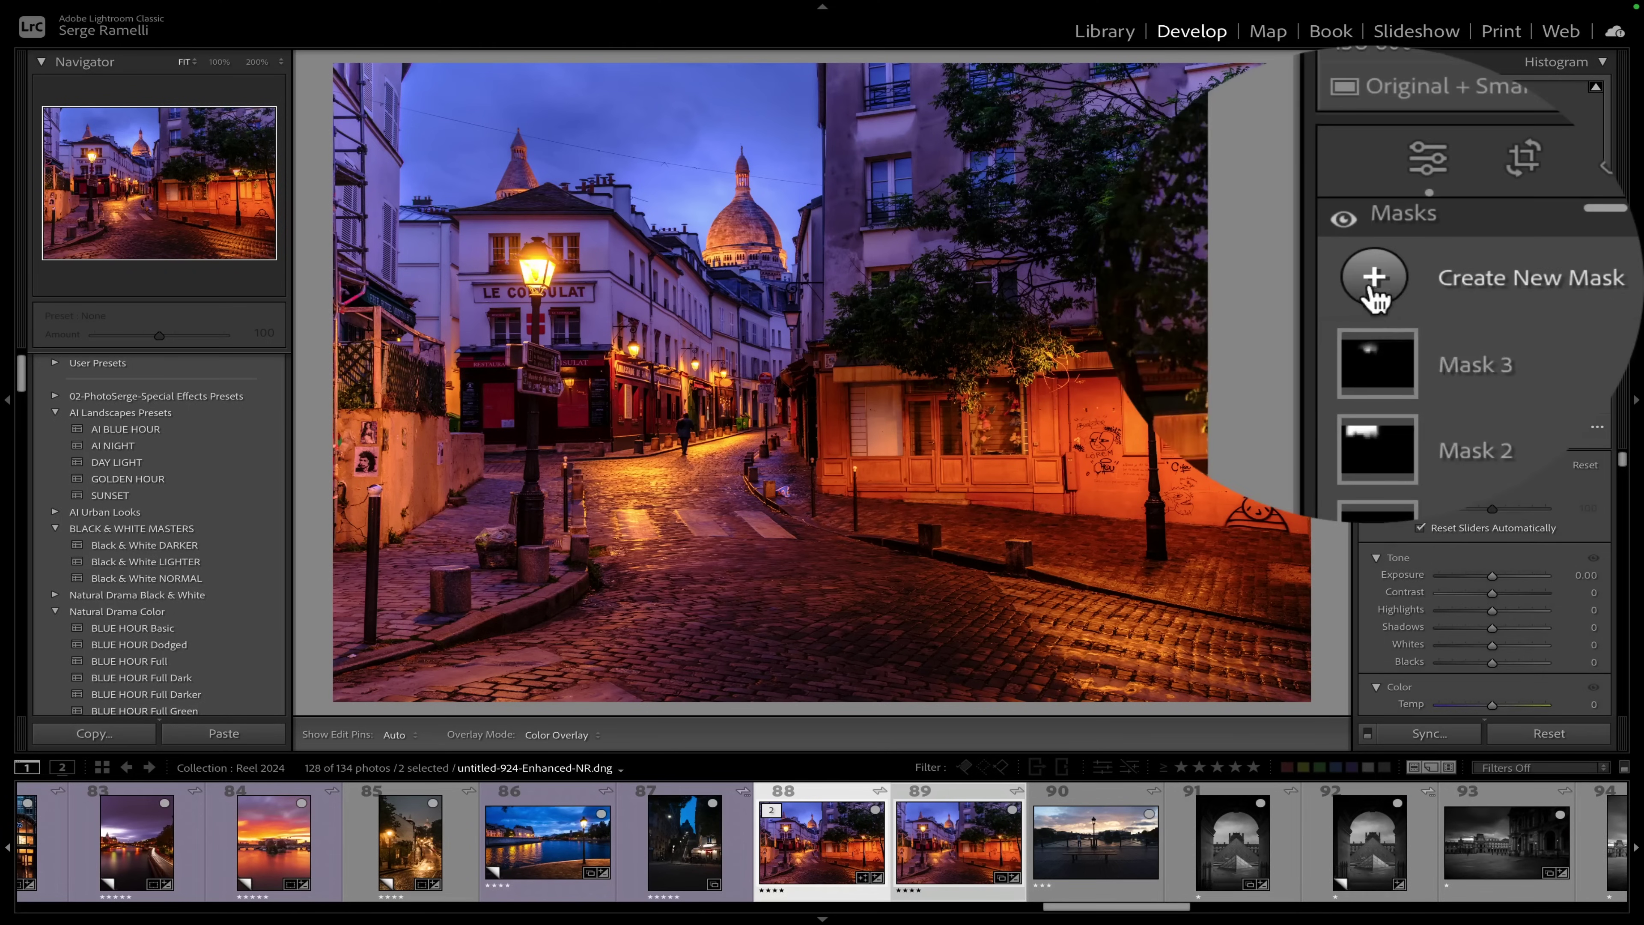
click(1383, 282)
click(1445, 432)
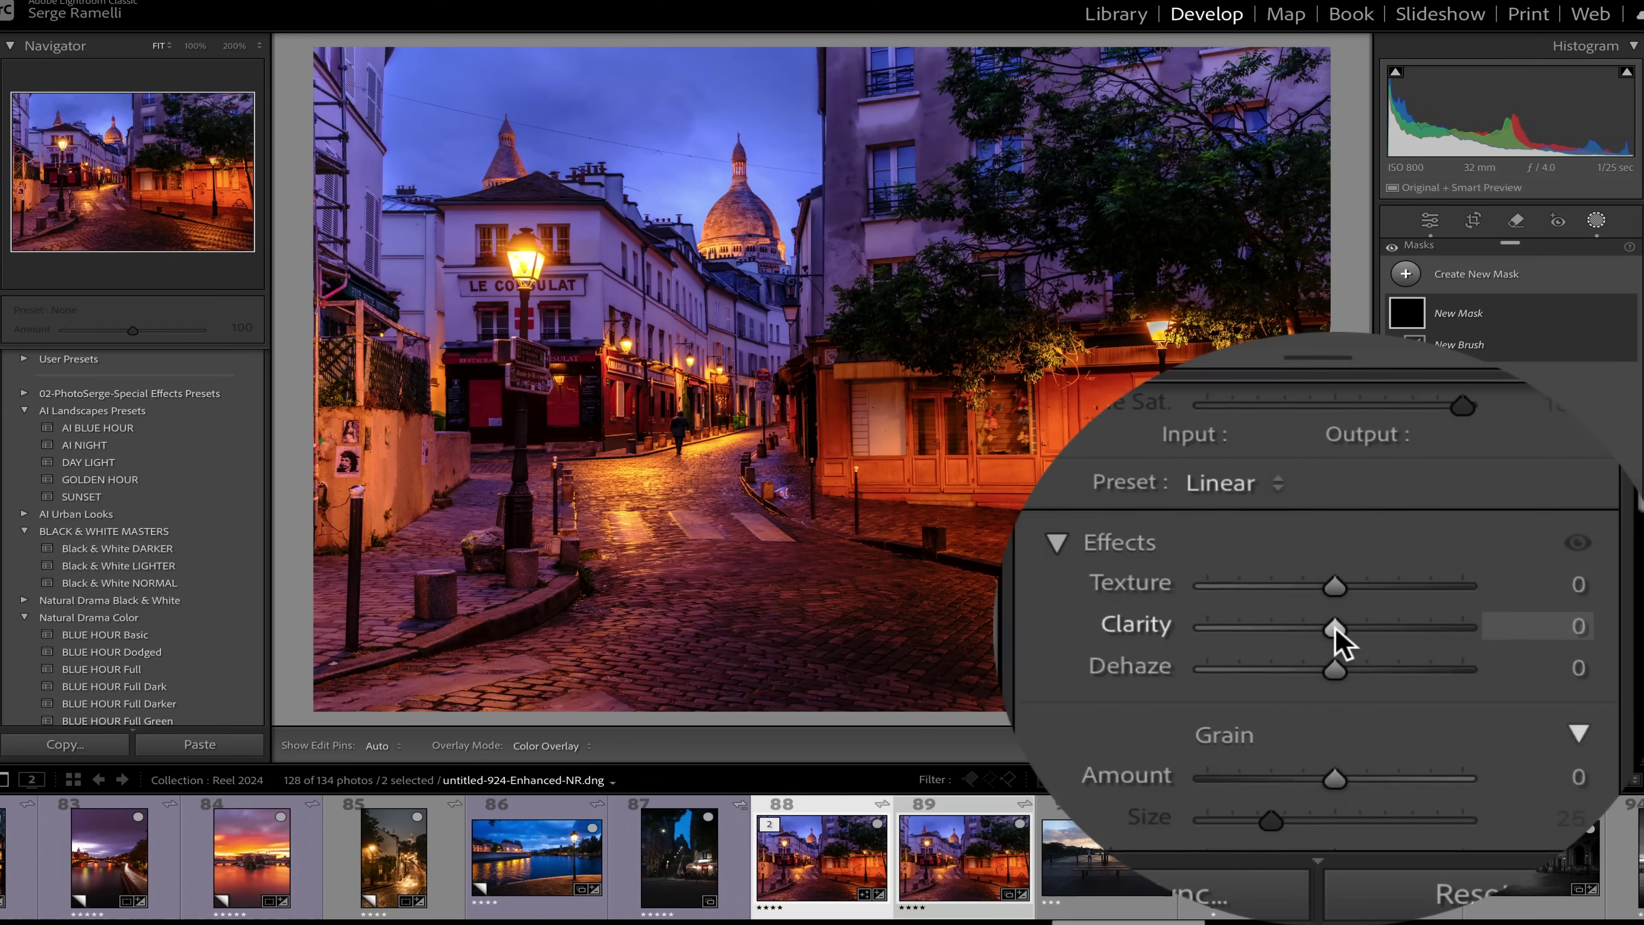
drag(1317, 621, 1389, 621)
scroll(1360, 630, down, 5)
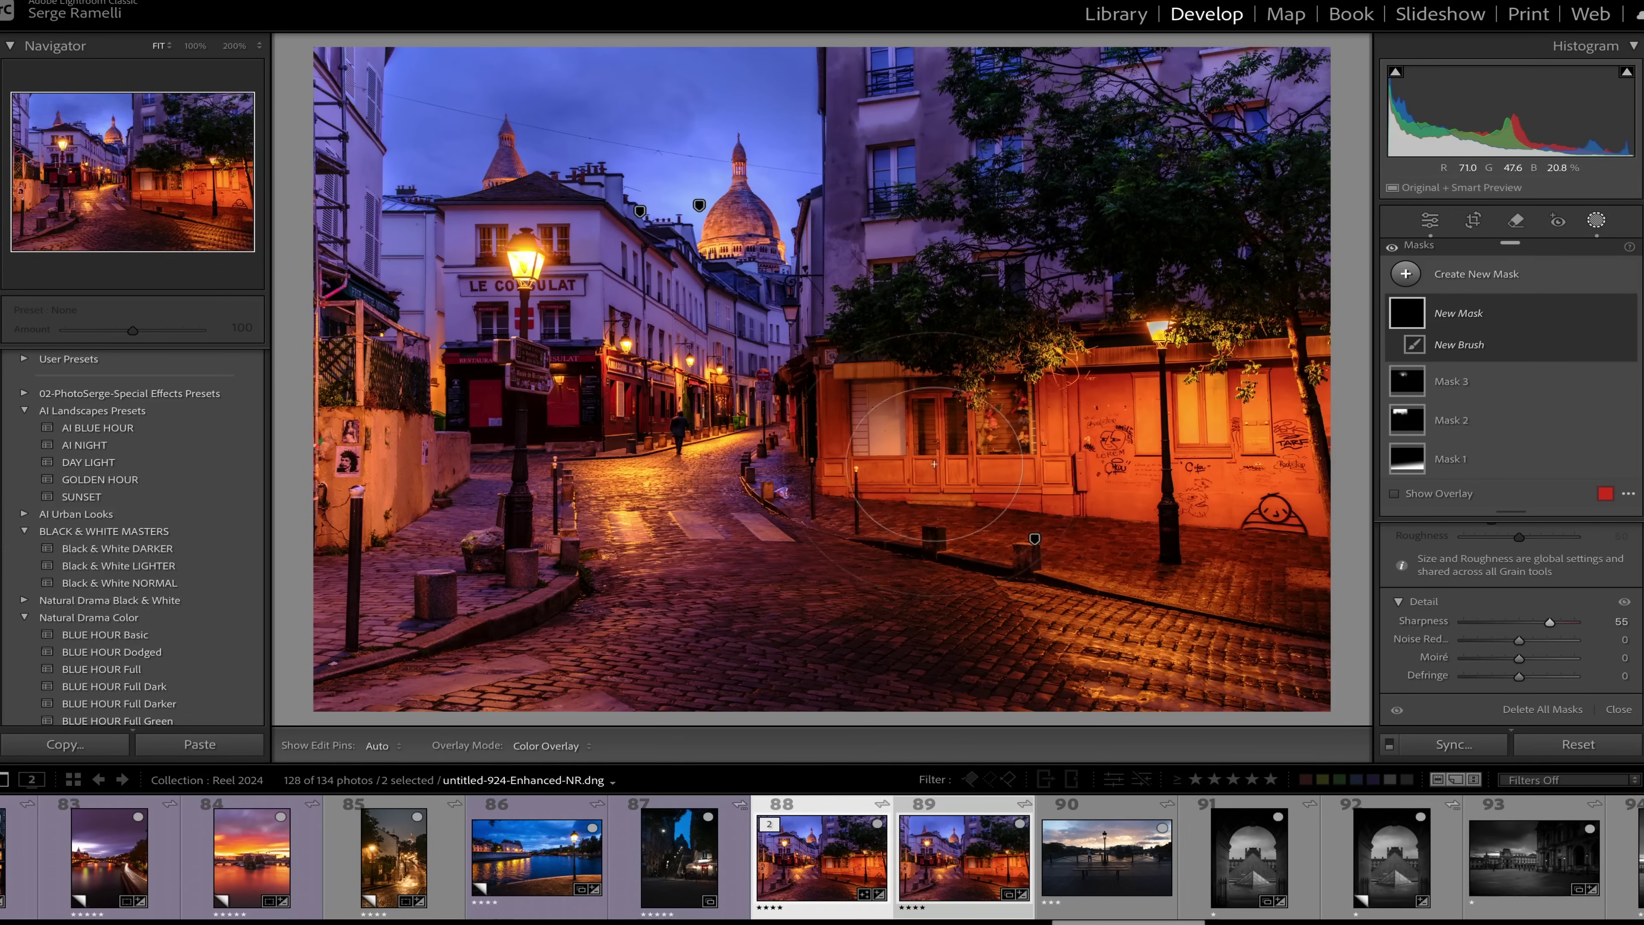
- Hide the edit pins, brush the mask over the orange-lit shopfront, and close masking
key(h)
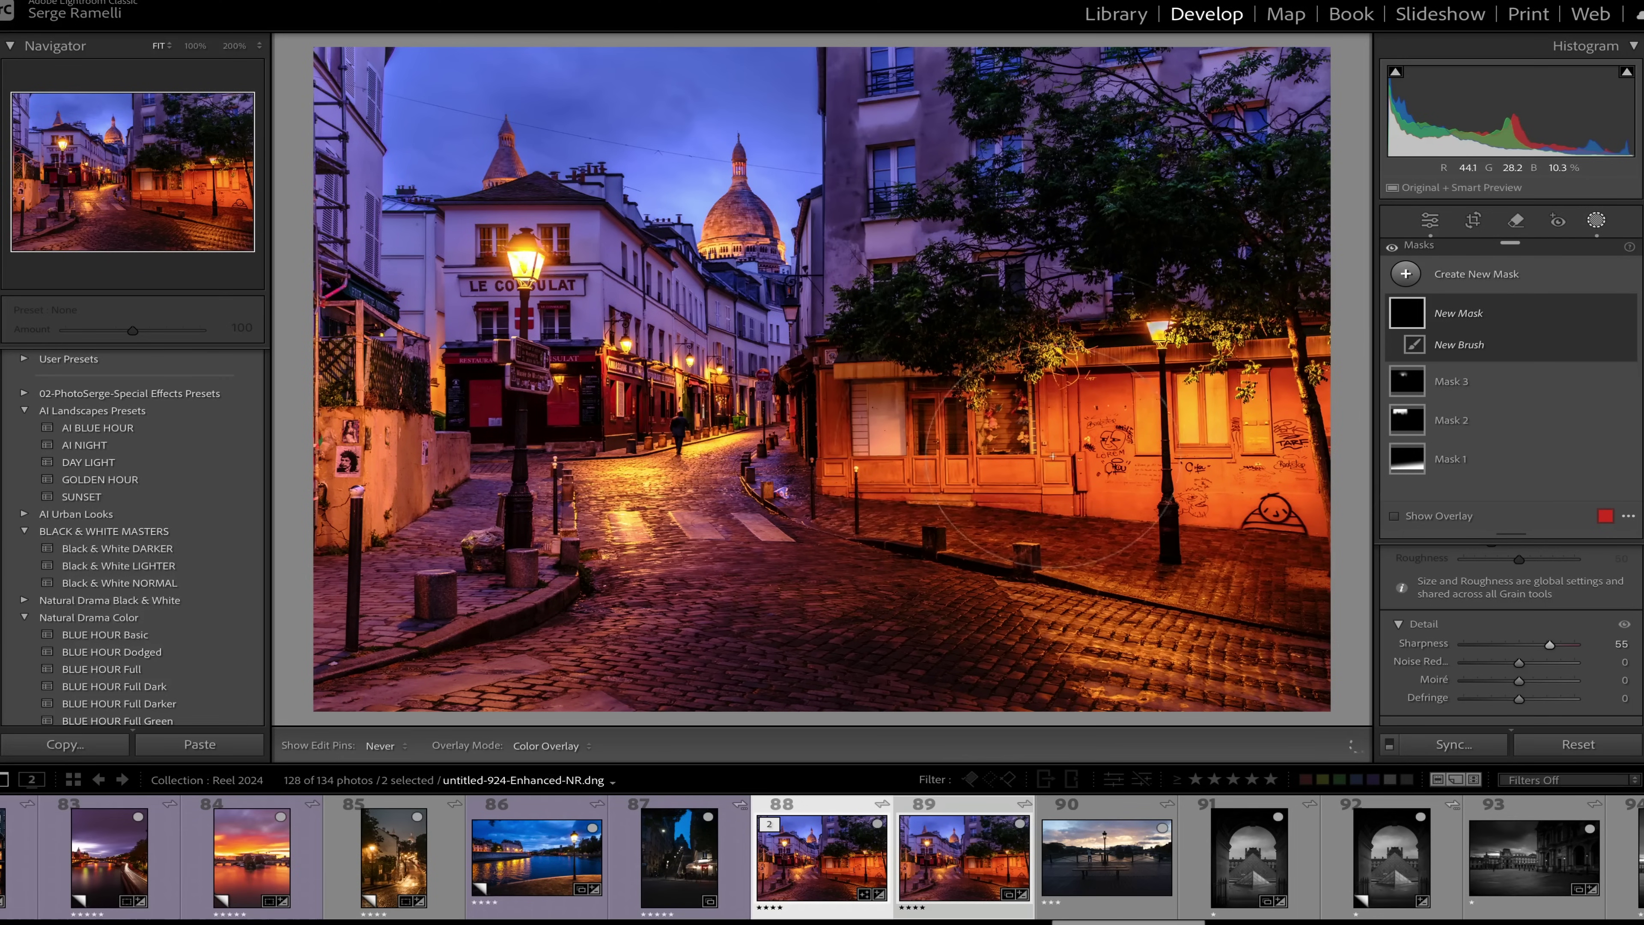
drag(612, 422, 920, 433)
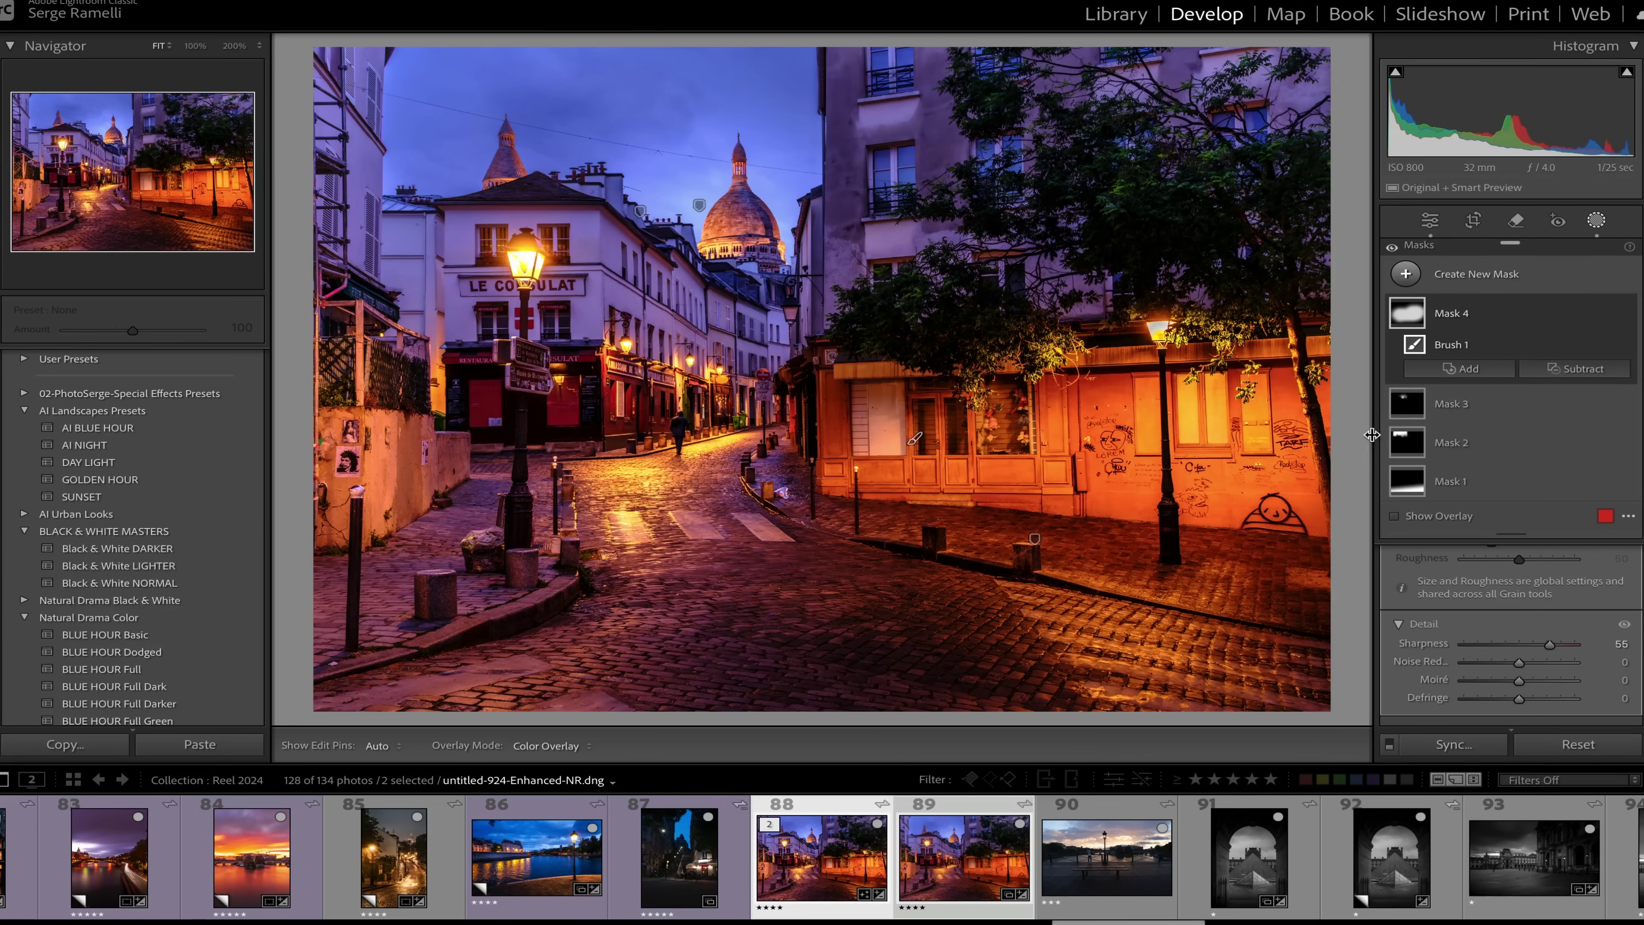
click(1429, 222)
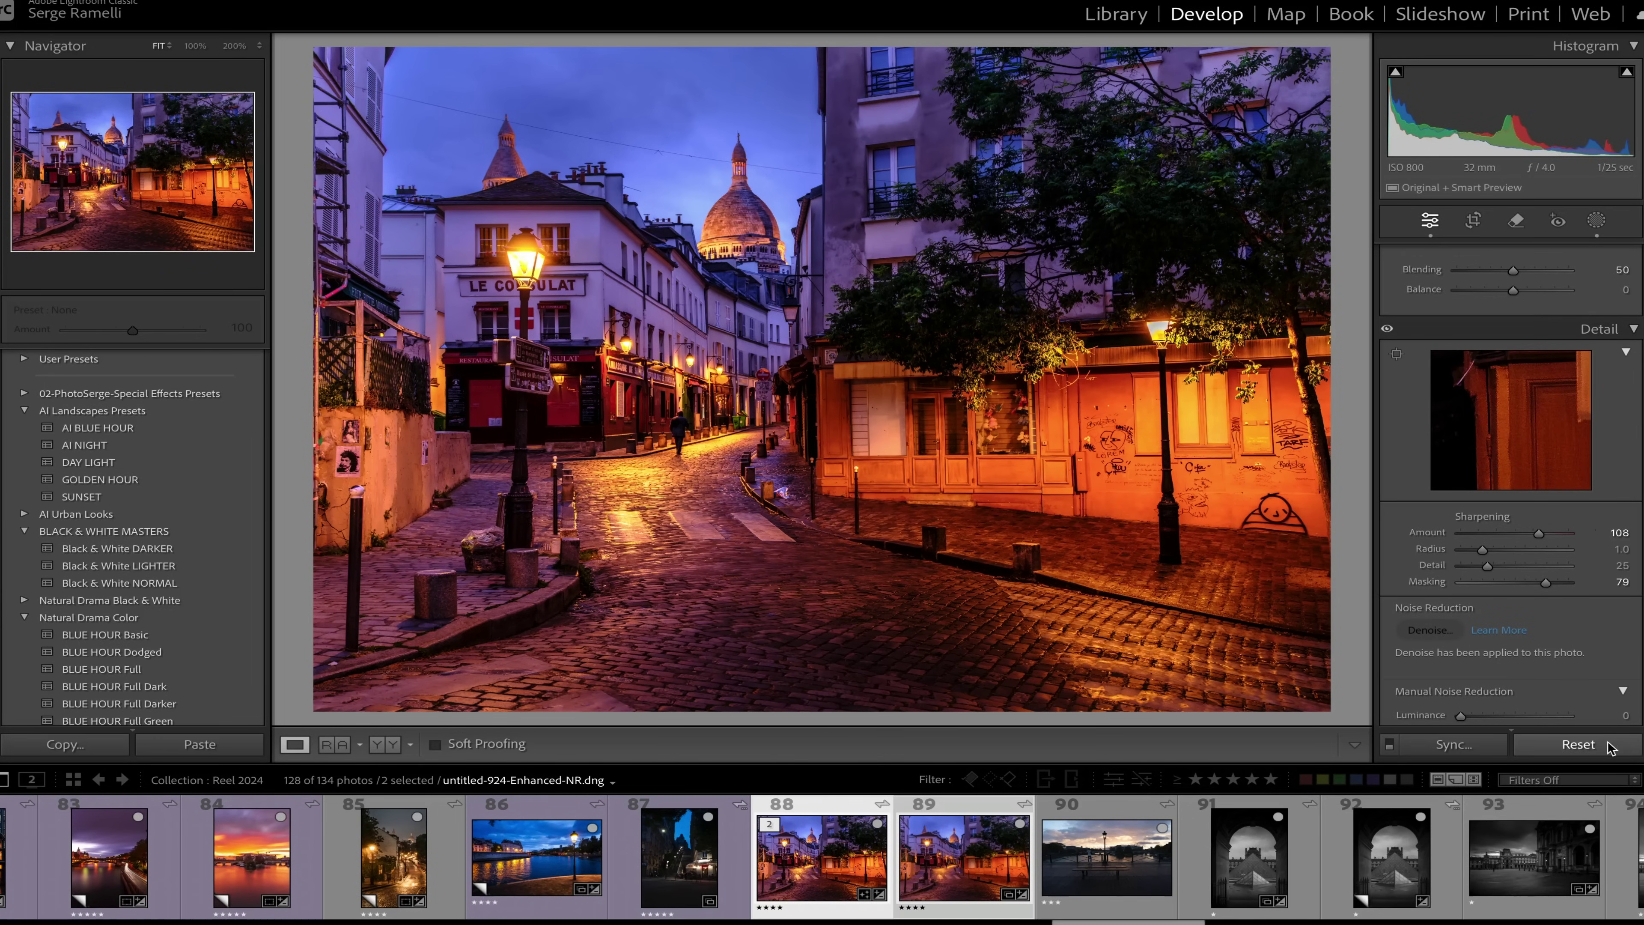
- Select only the original raw photo 89 and reset all its edits
click(841, 807)
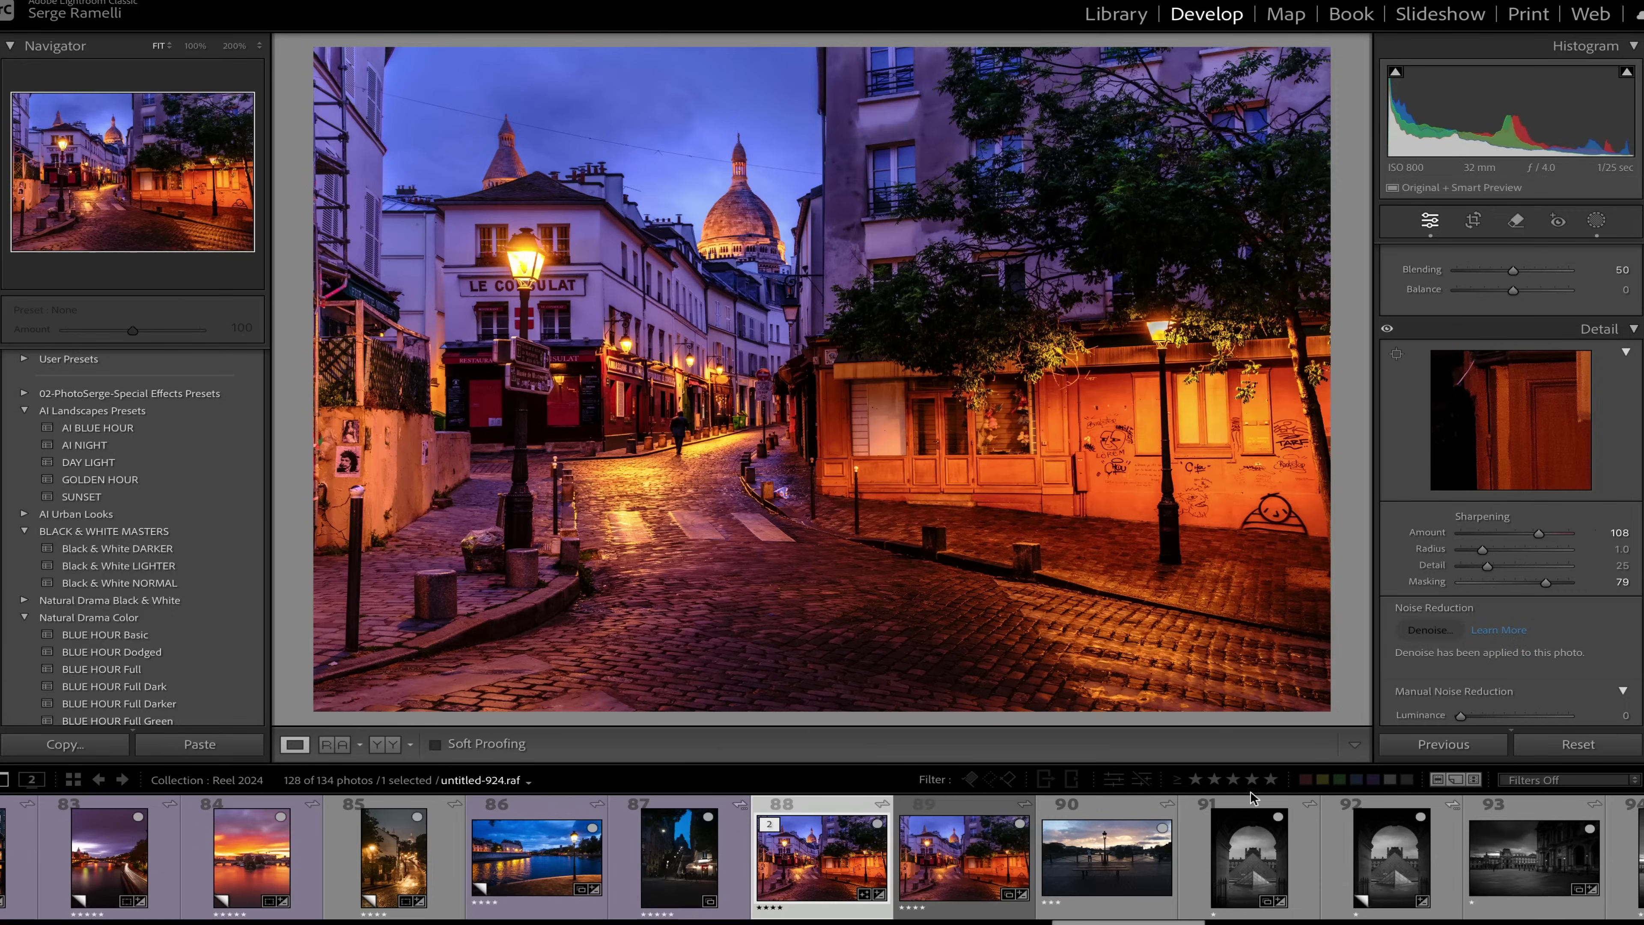
click(905, 835)
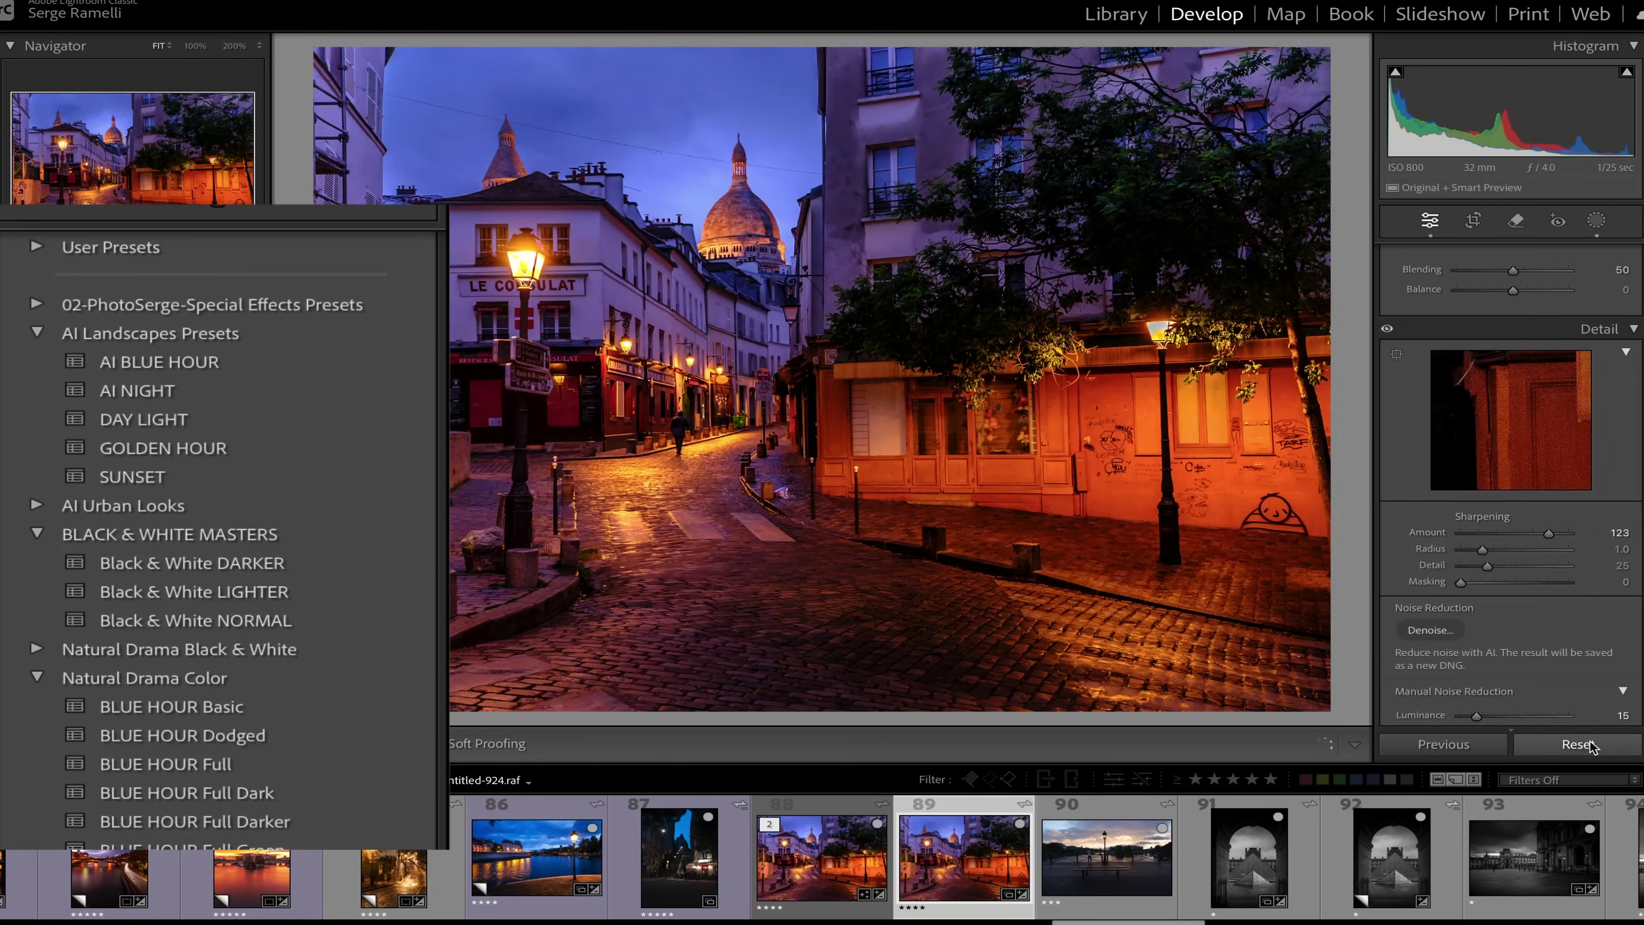
click(1570, 745)
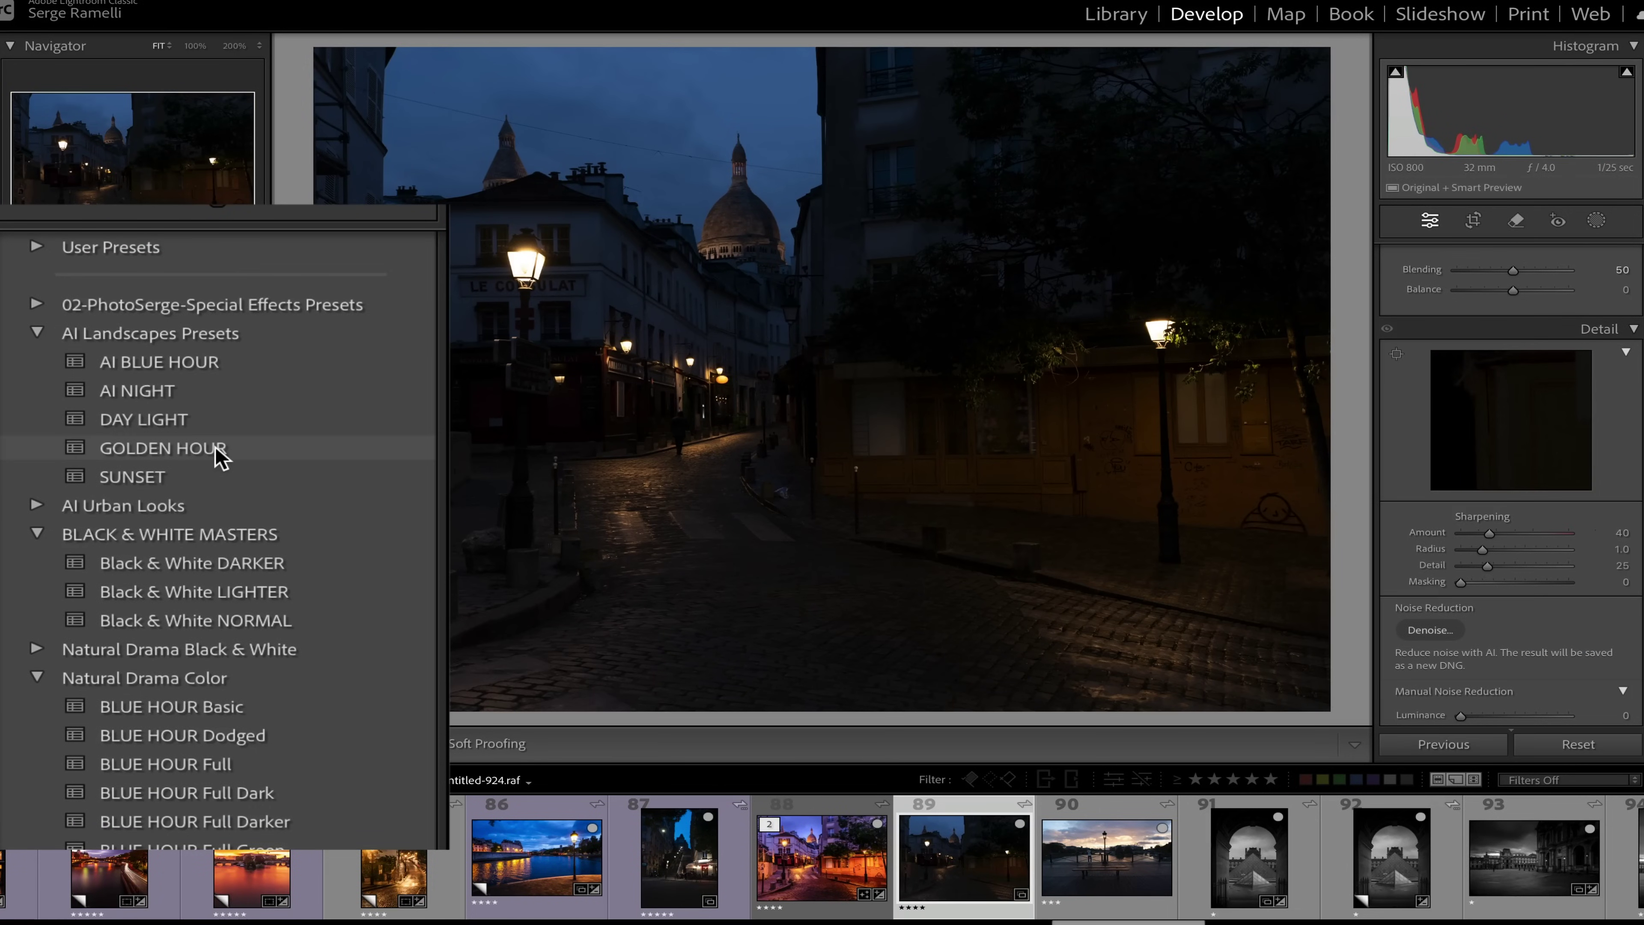
- Apply the AI BLUE HOUR preset to the raw, then display the edited photo 88 again
click(179, 364)
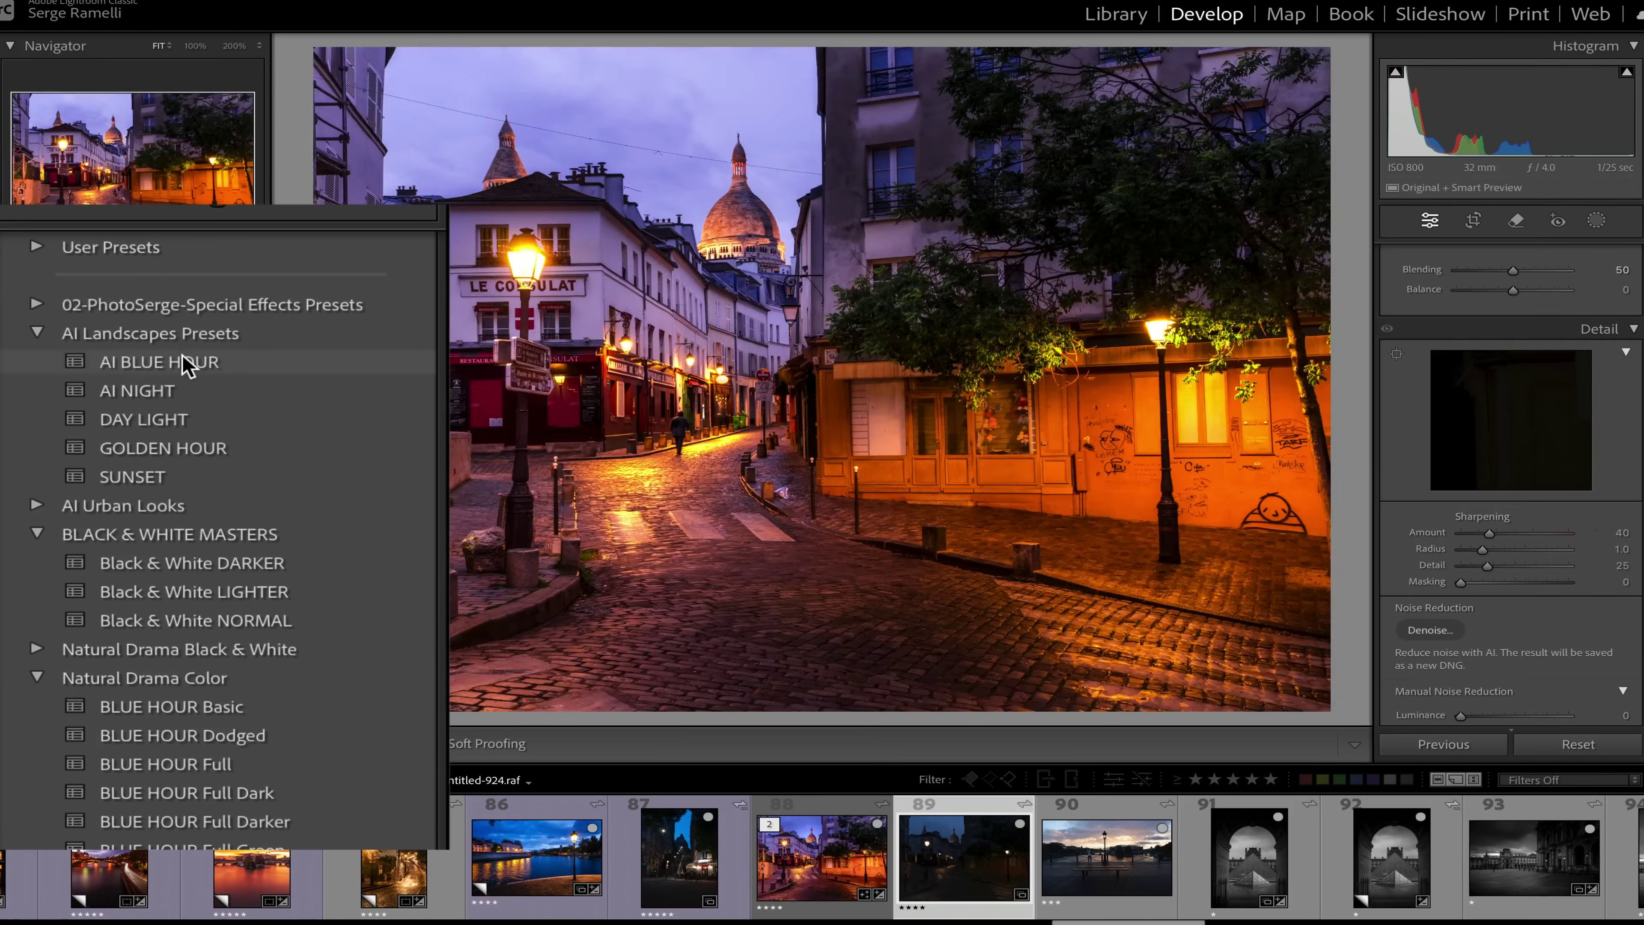
click(185, 364)
scroll(1594, 430, up, 5)
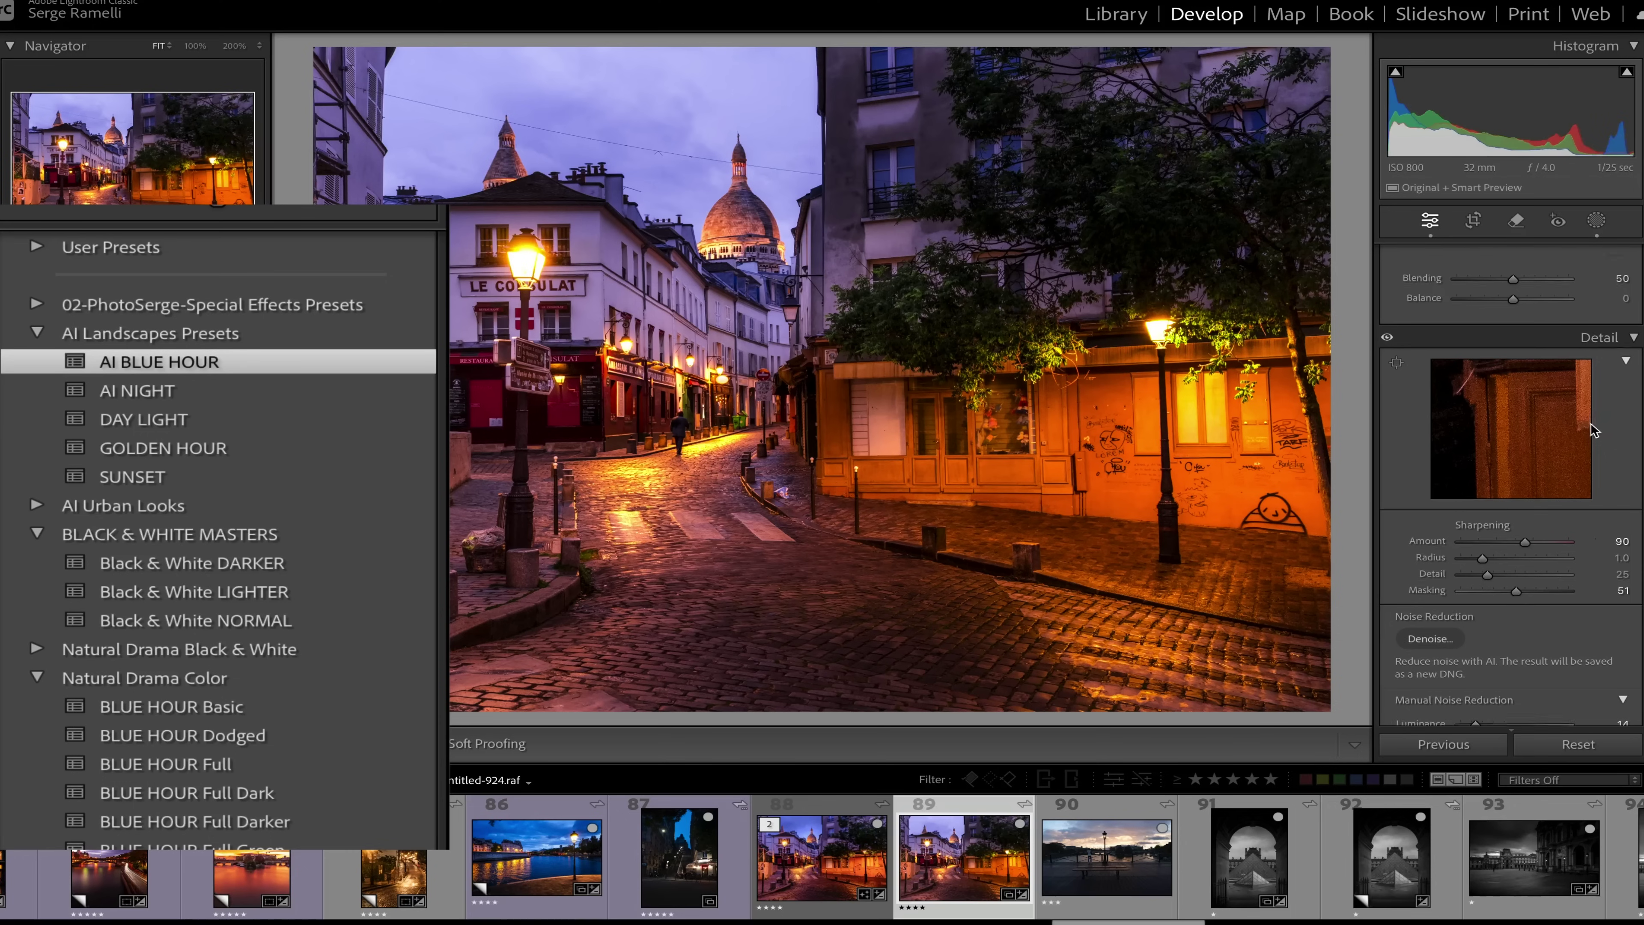
scroll(1594, 430, up, 10)
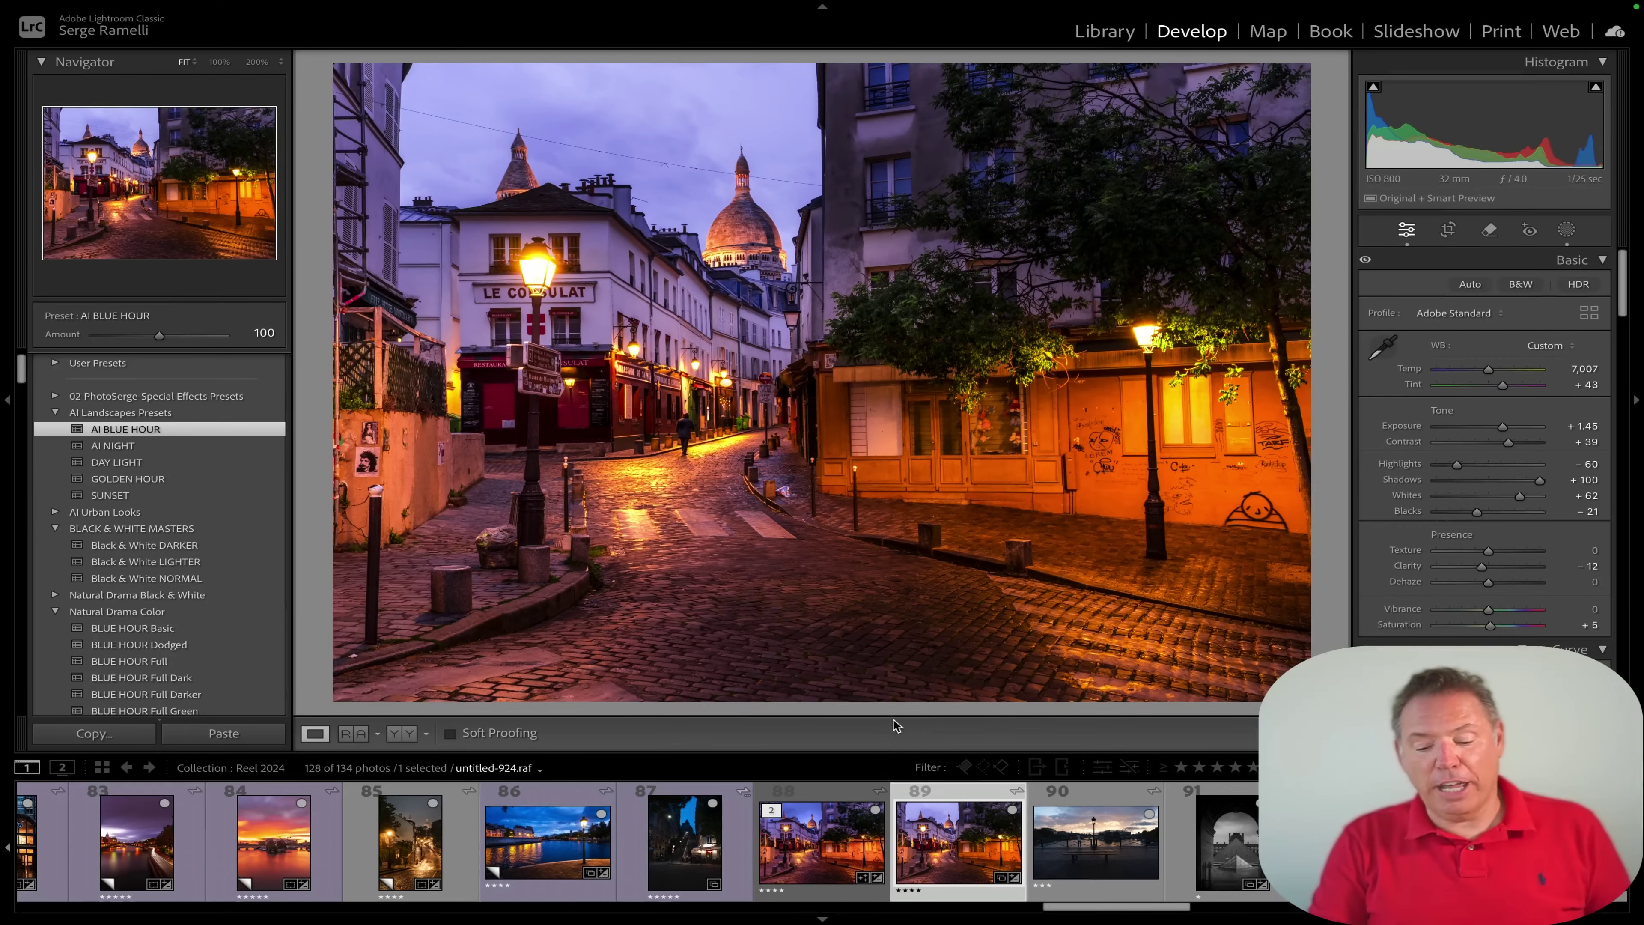
click(833, 799)
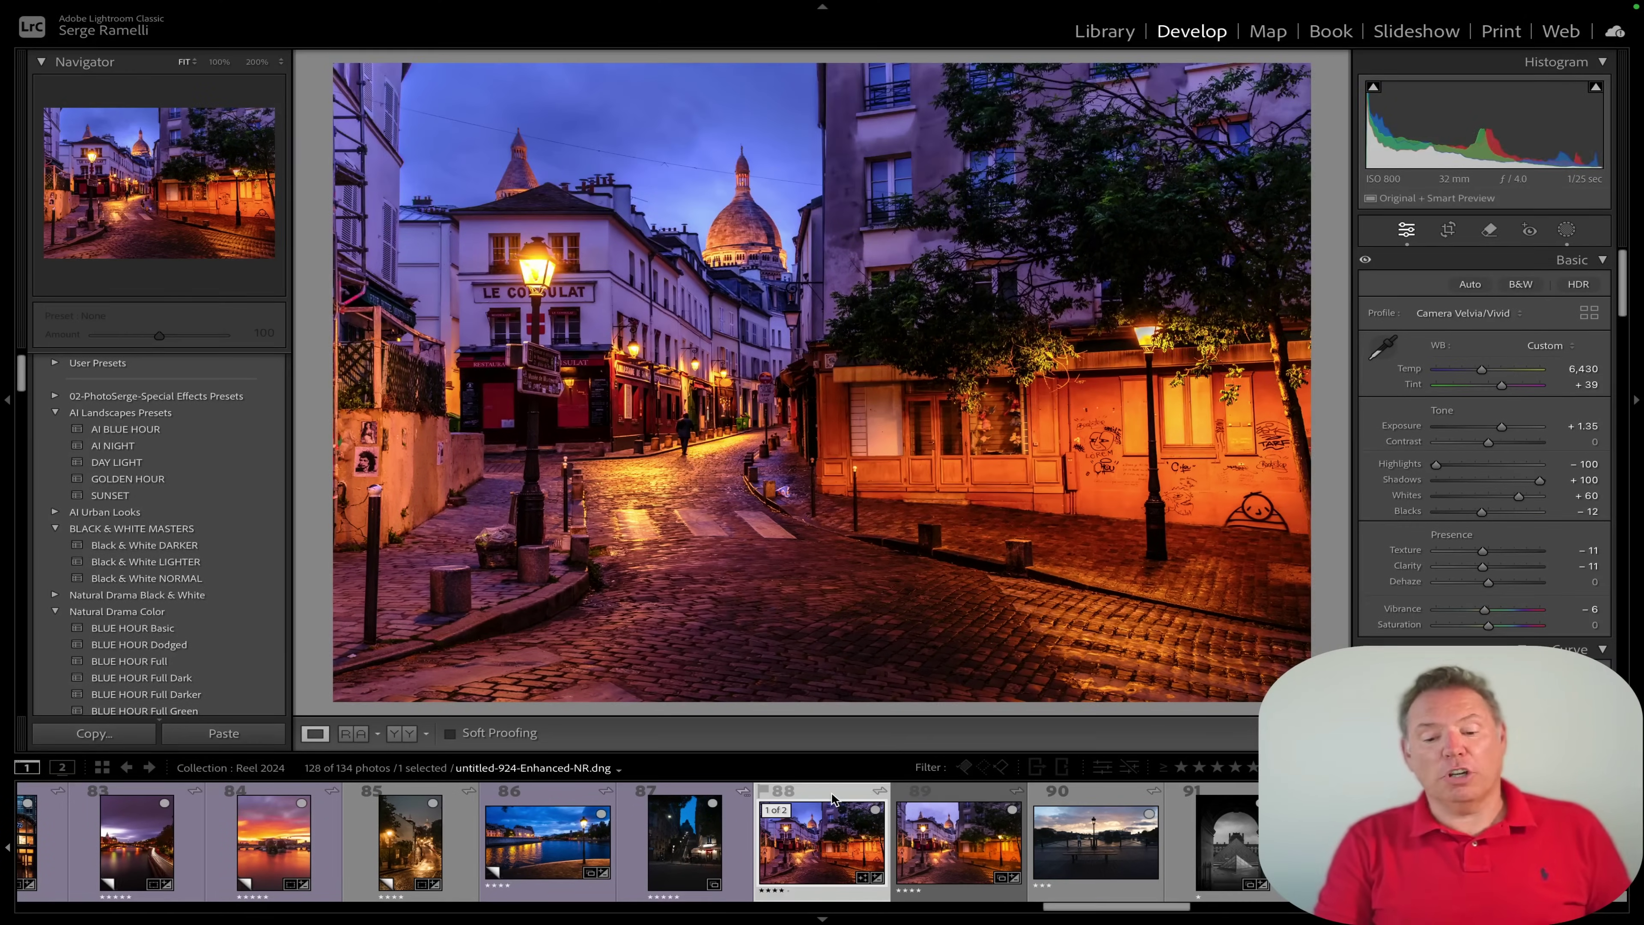